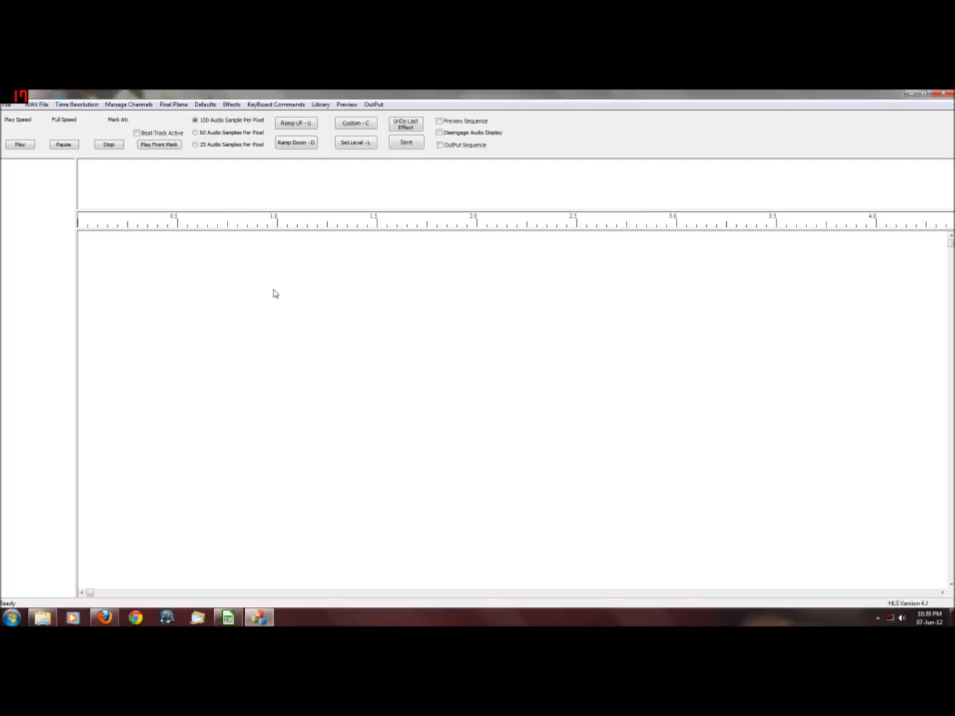
# Step: Add the WAV file "04 - Wizards In Winter" from the Library folder to the sequence
pyautogui.click(37, 104)
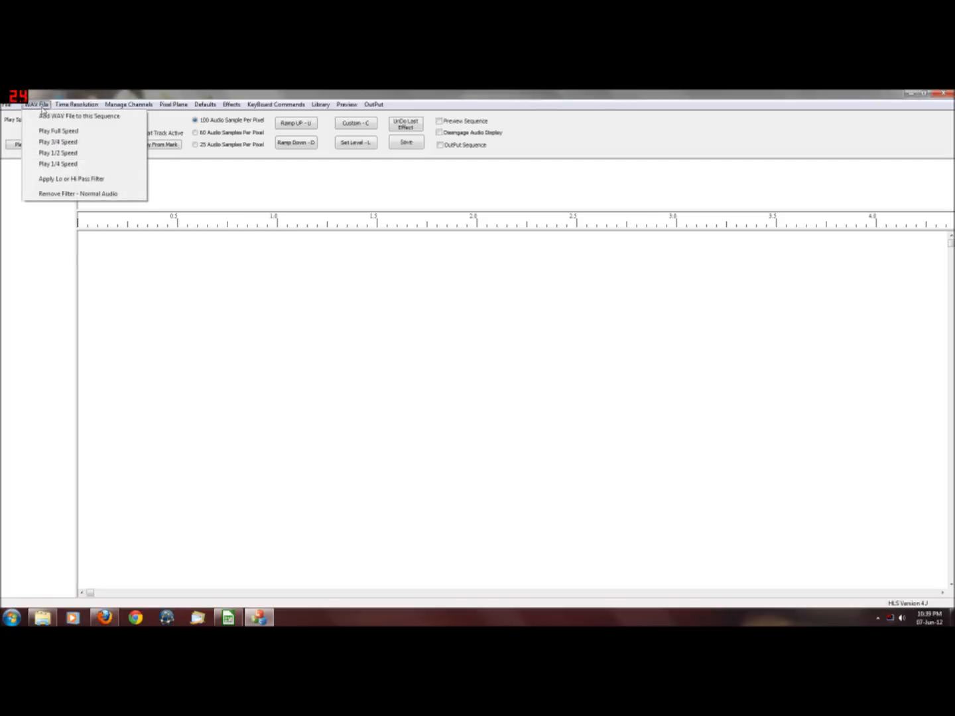
pyautogui.click(71, 118)
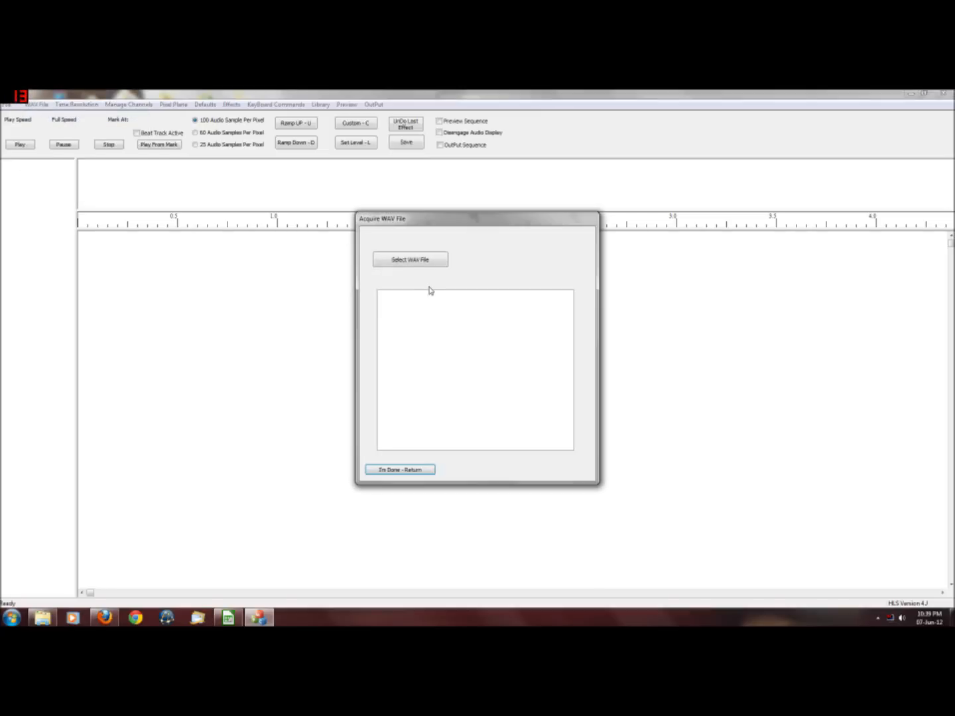
pyautogui.click(412, 265)
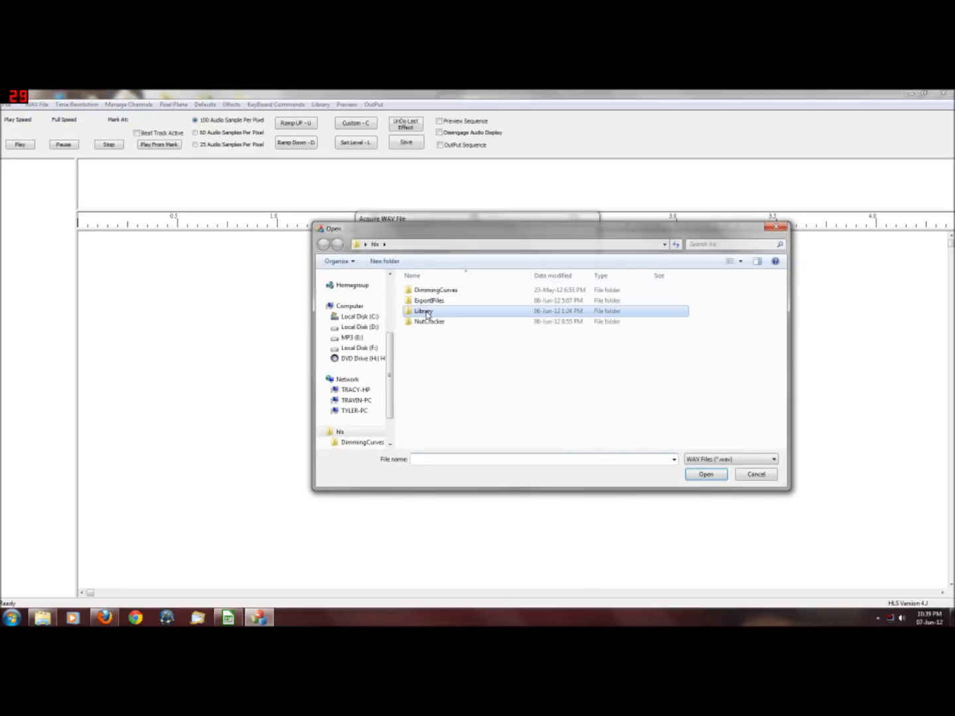
pyautogui.doubleClick(430, 315)
pyautogui.click(463, 291)
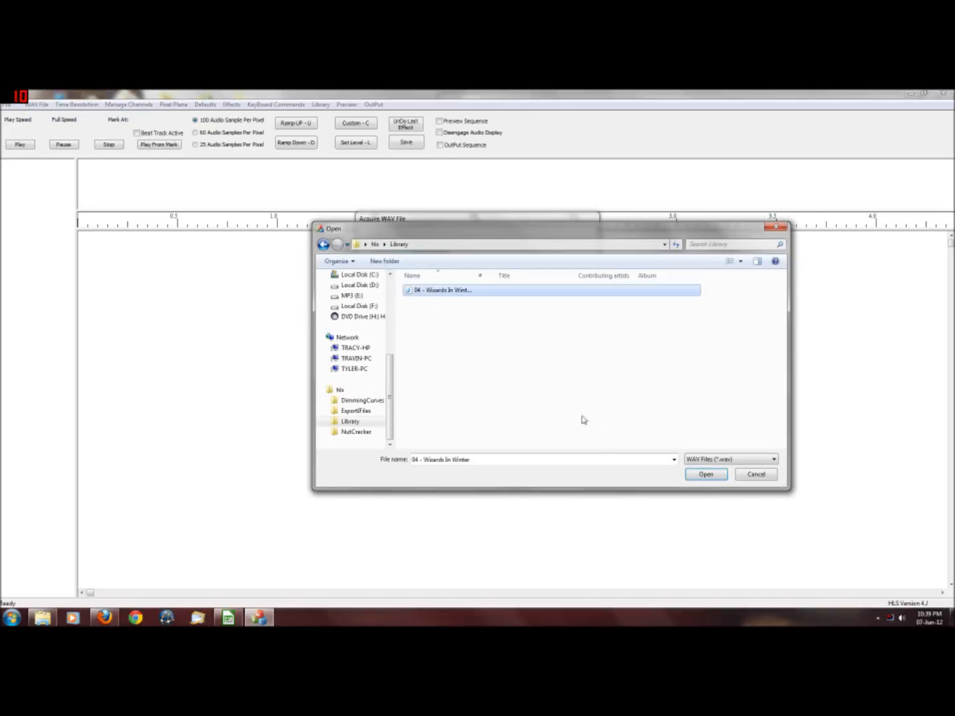
pyautogui.click(694, 477)
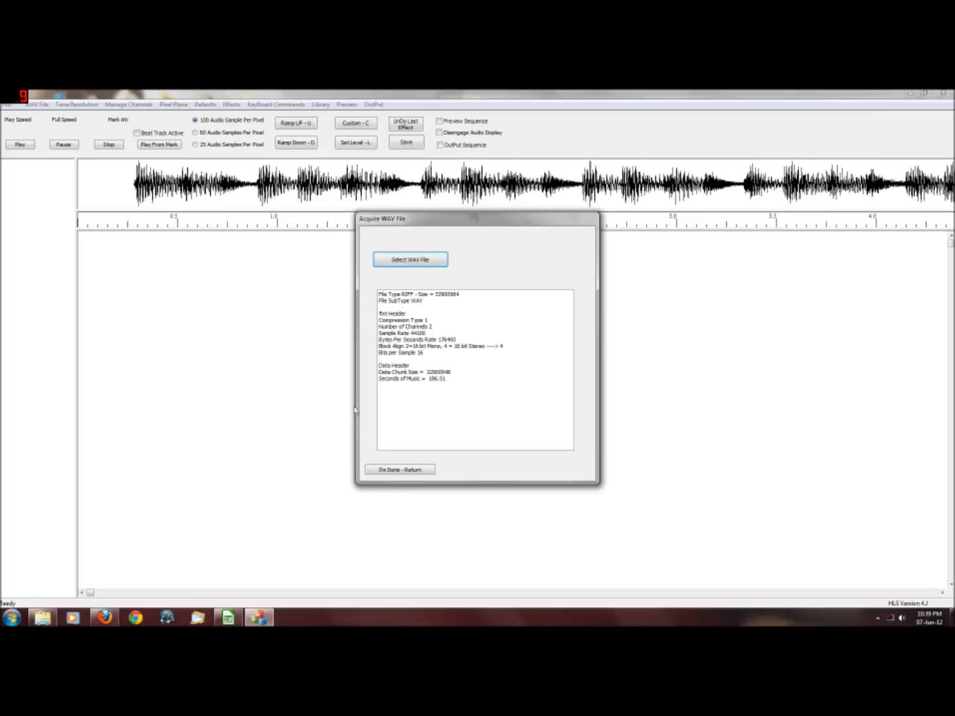
pyautogui.click(416, 472)
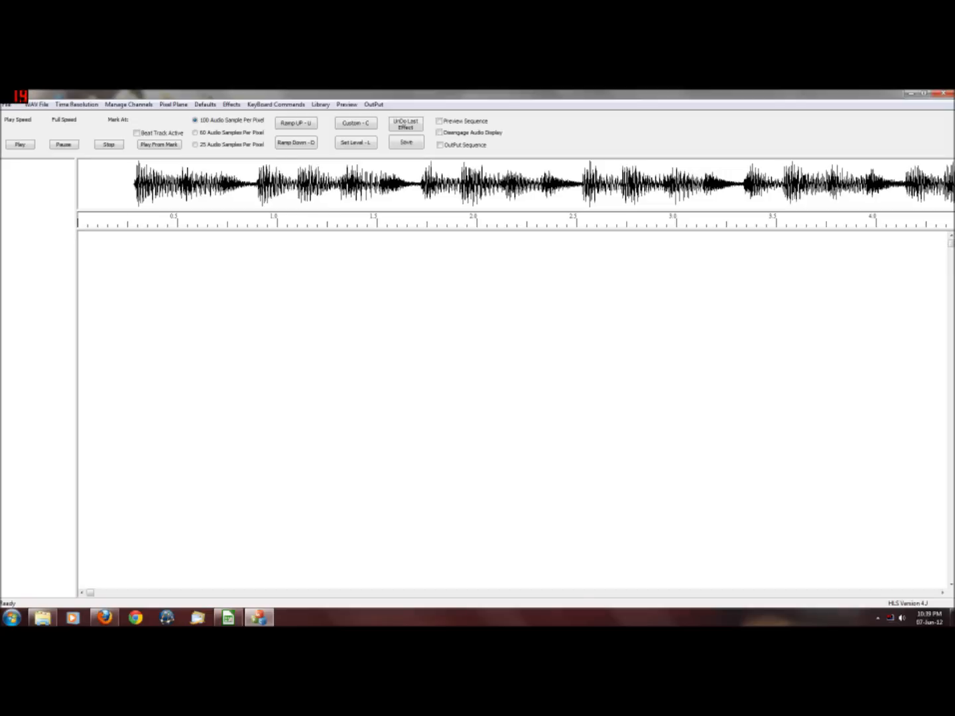
# Step: Set the time resolution to 25 msec and save the sequence as tutorialeffecteditor when starting raw channel management
pyautogui.click(73, 106)
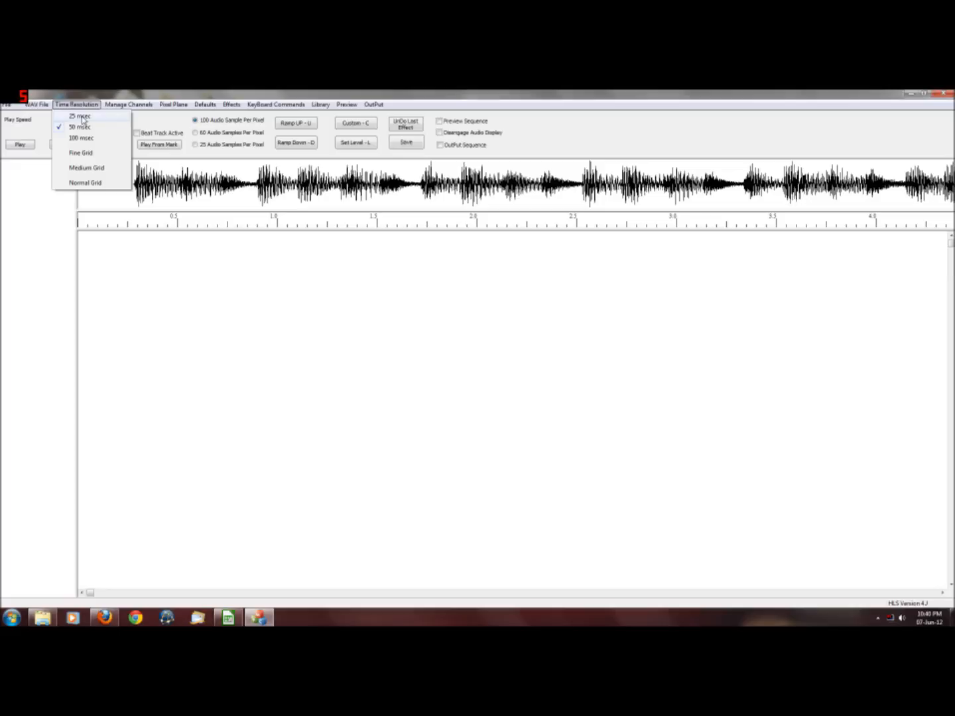
pyautogui.click(81, 117)
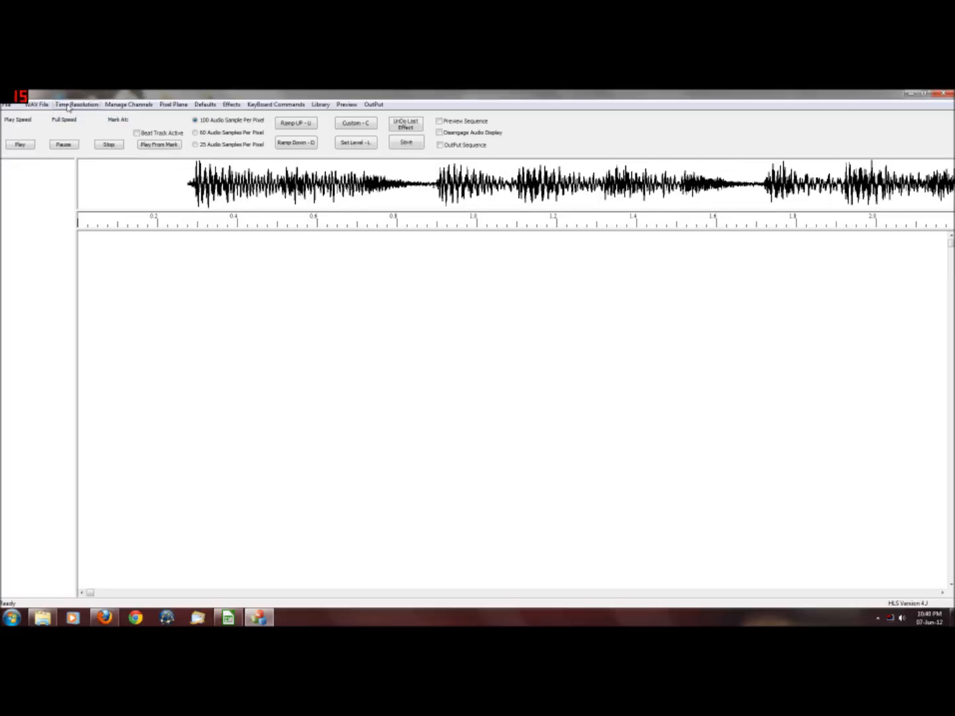
pyautogui.click(126, 105)
pyautogui.click(142, 116)
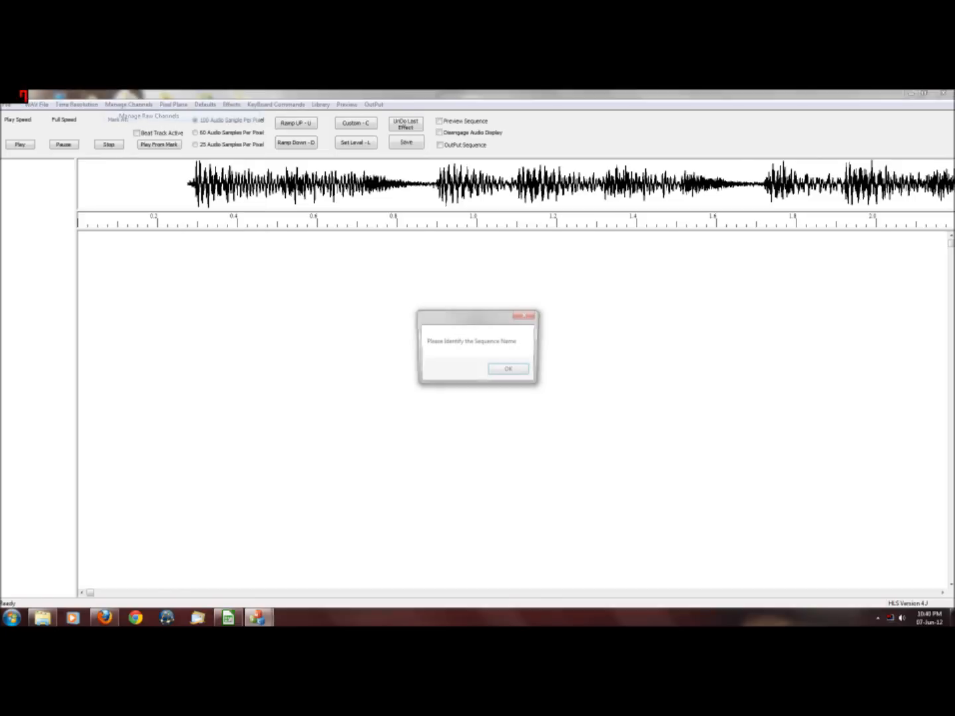
pyautogui.click(509, 371)
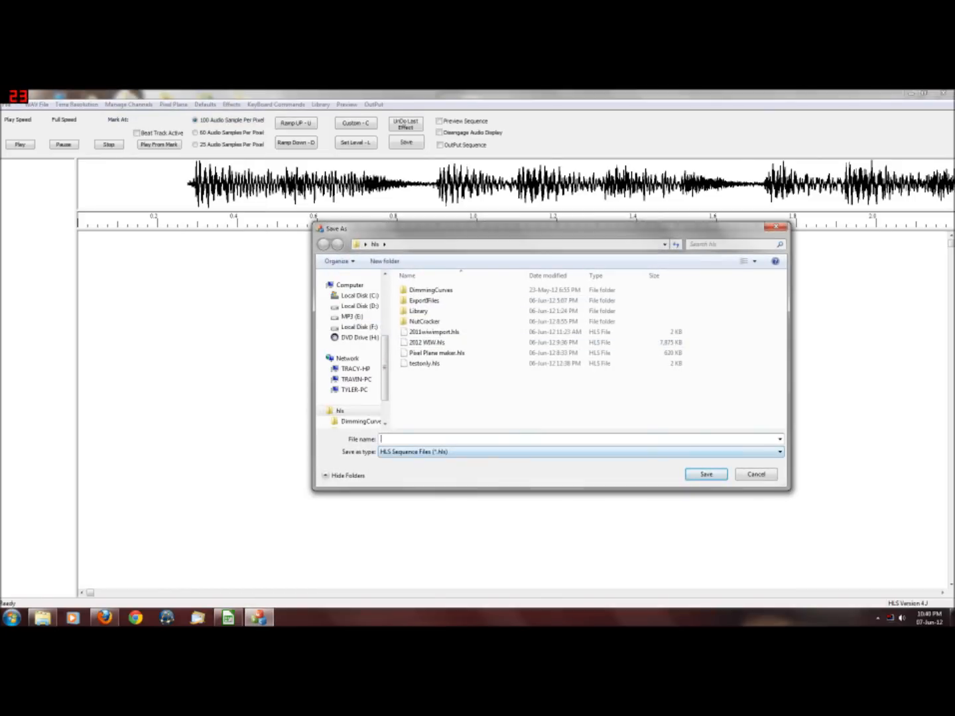
pyautogui.write('tutorialeffecteditor')
pyautogui.press('Return')
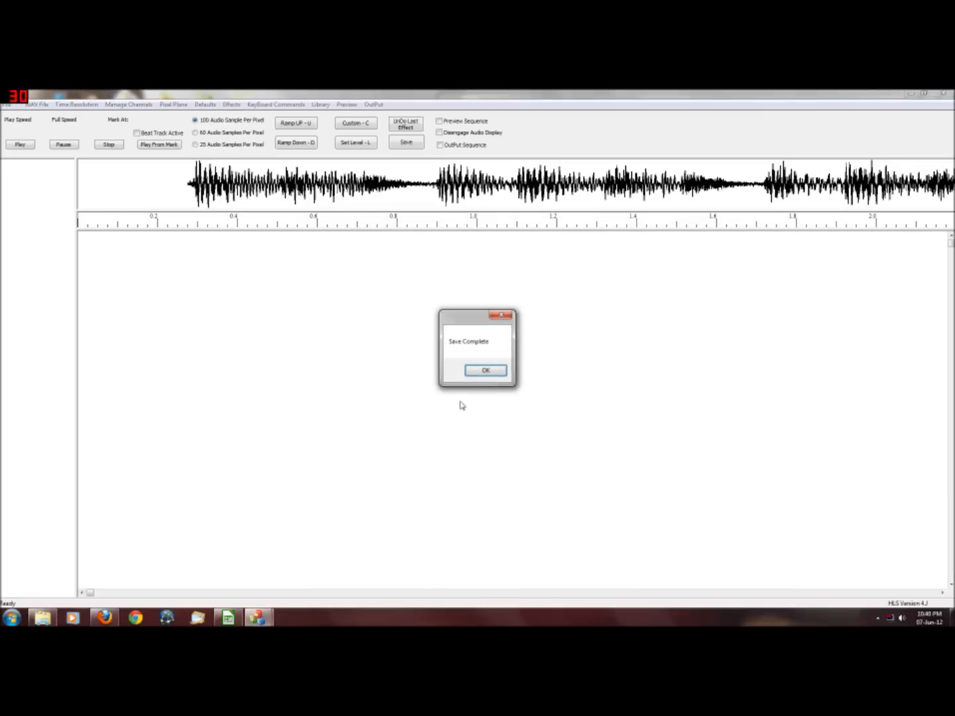
pyautogui.click(485, 370)
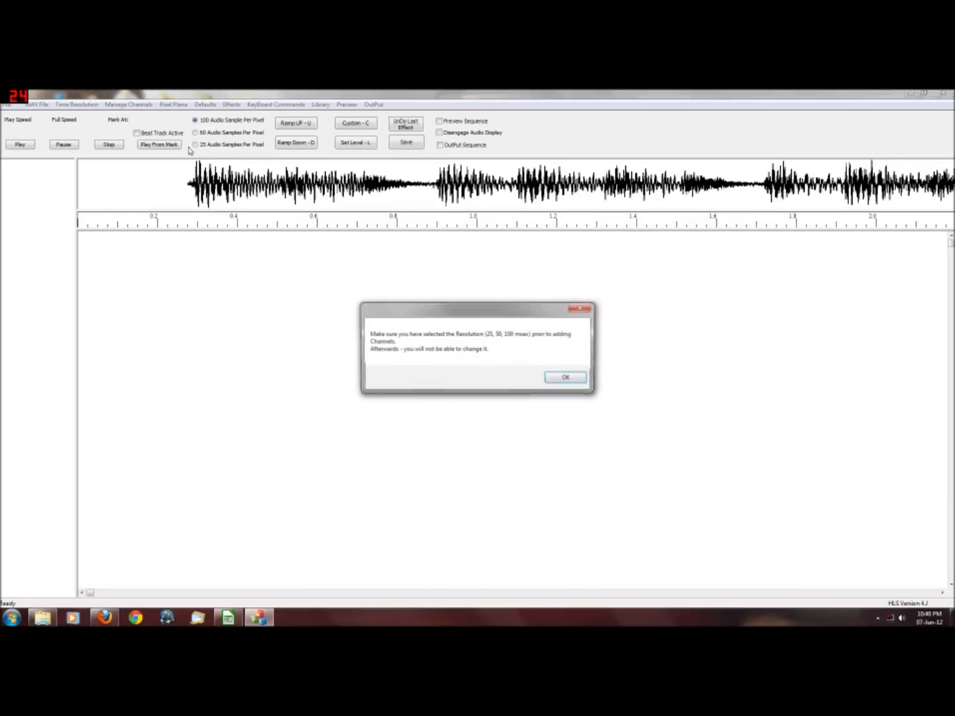
# Step: Add 1008 raw channels in universe 0, starting at channel 0
pyautogui.click(562, 377)
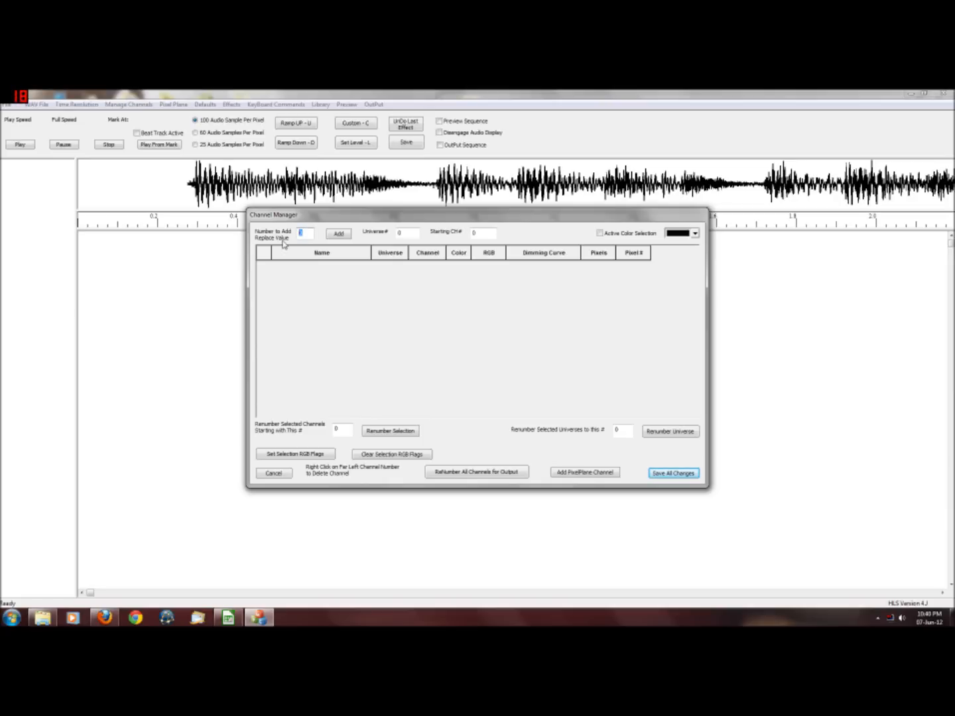
pyautogui.click(339, 236)
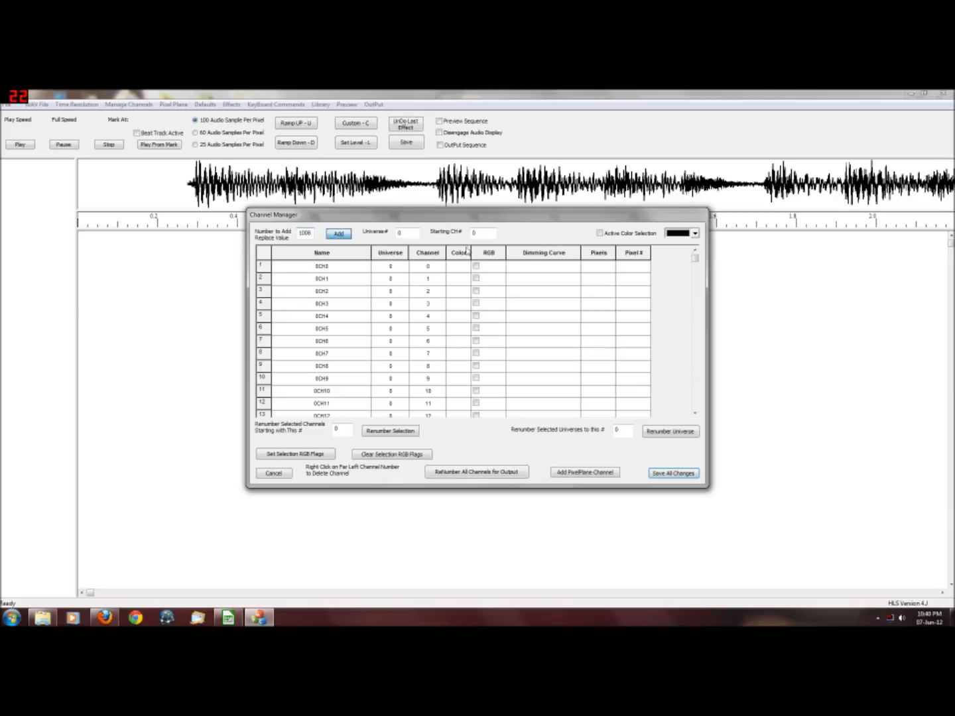
pyautogui.moveTo(694, 260)
pyautogui.mouseDown()
pyautogui.moveTo(697, 406)
pyautogui.moveTo(694, 251)
pyautogui.mouseUp()
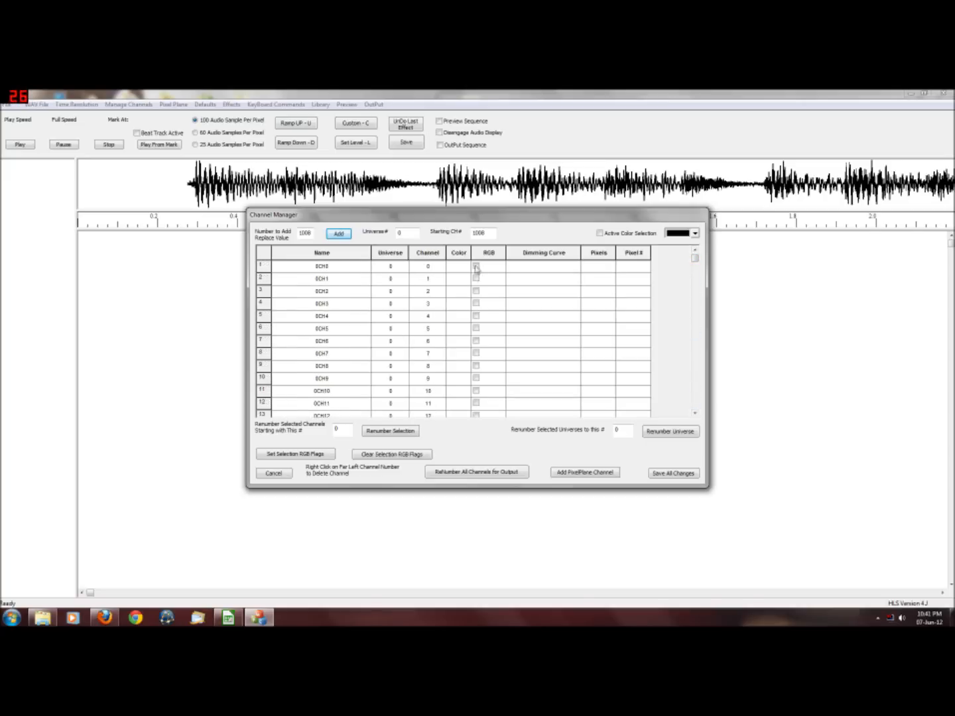
# Step: Set the RGB flags for all 1008 channels in the list
pyautogui.moveTo(495, 267); pyautogui.dragTo(439, 393)
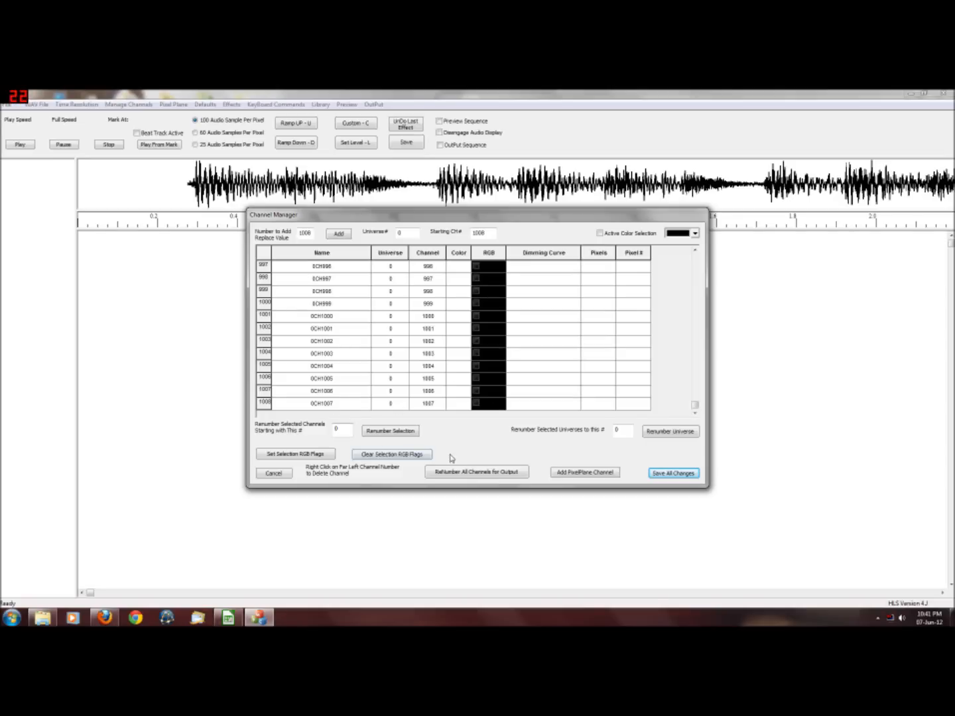
pyautogui.click(323, 457)
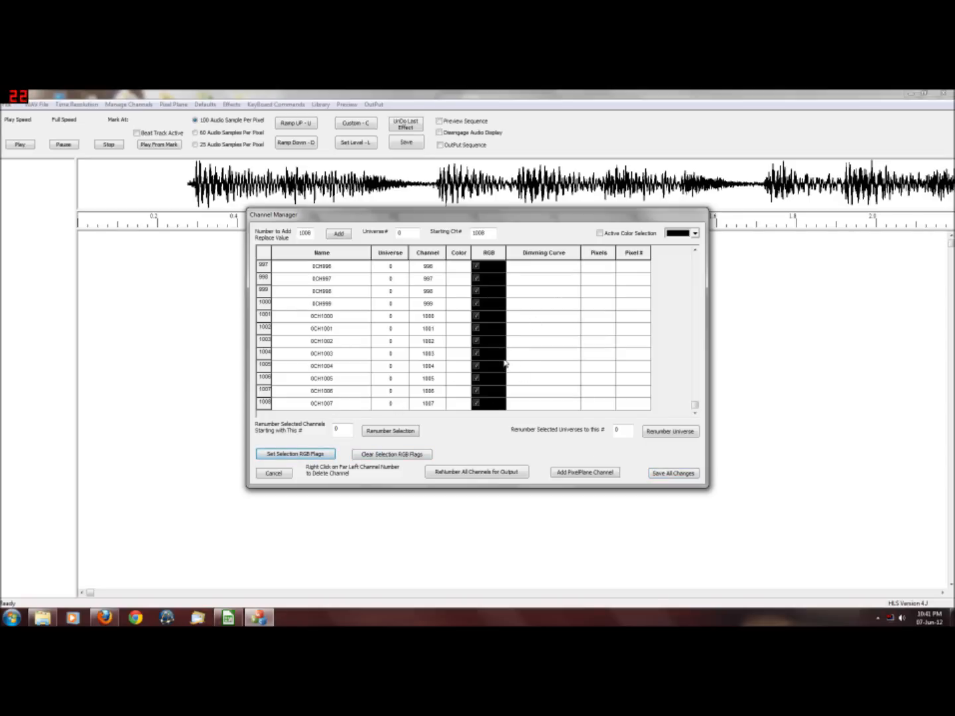
pyautogui.moveTo(695, 405); pyautogui.dragTo(720, 257)
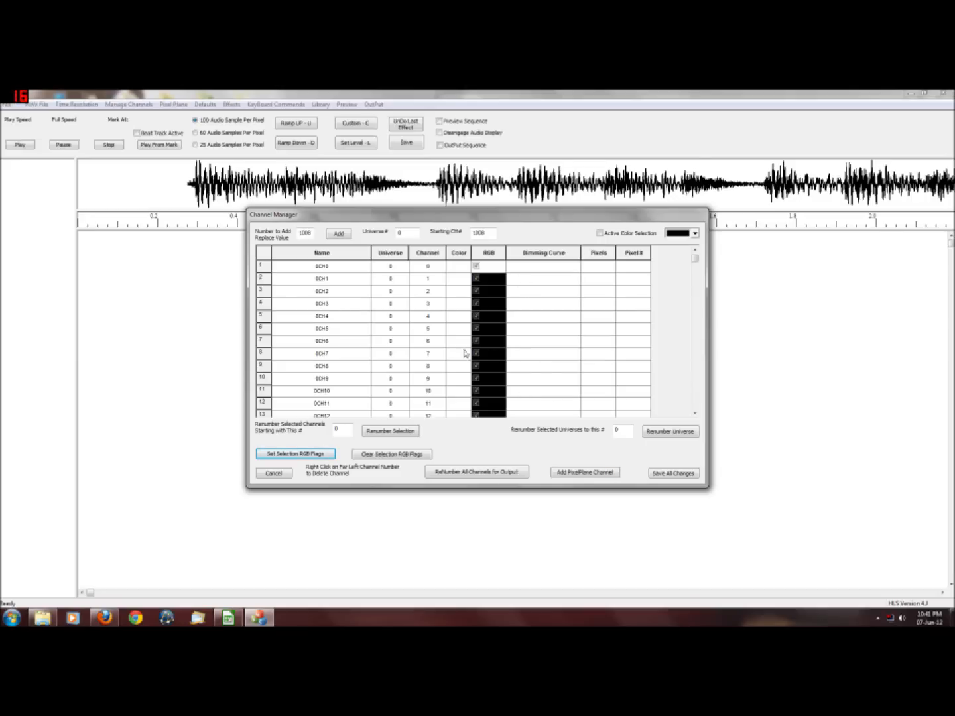
pyautogui.click(529, 292)
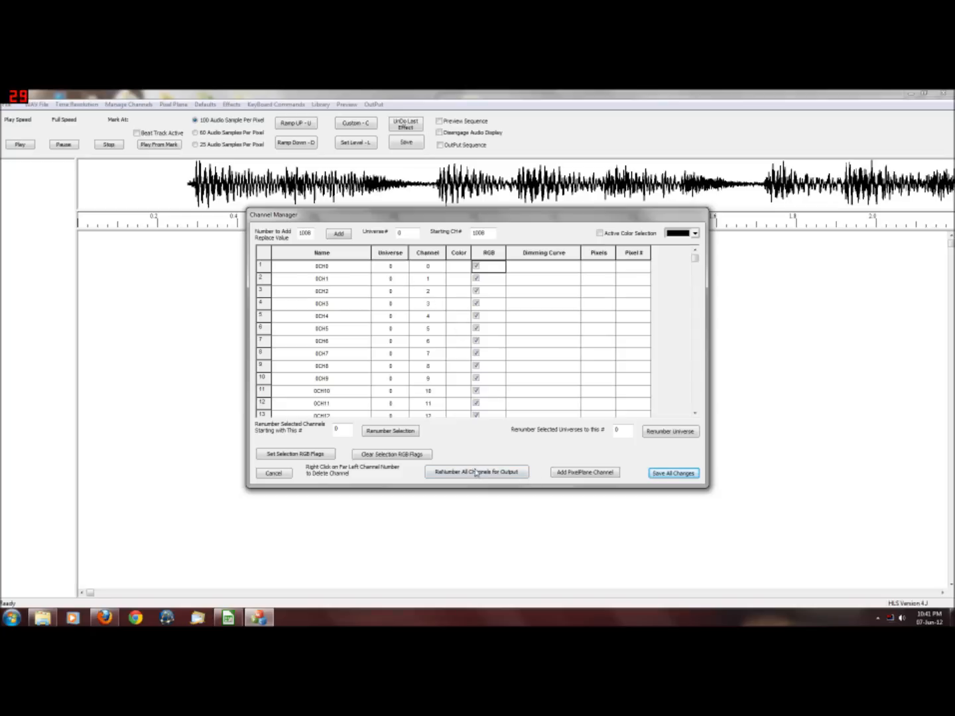
# Step: Renumber all channels for output and save all the channel changes
pyautogui.click(497, 476)
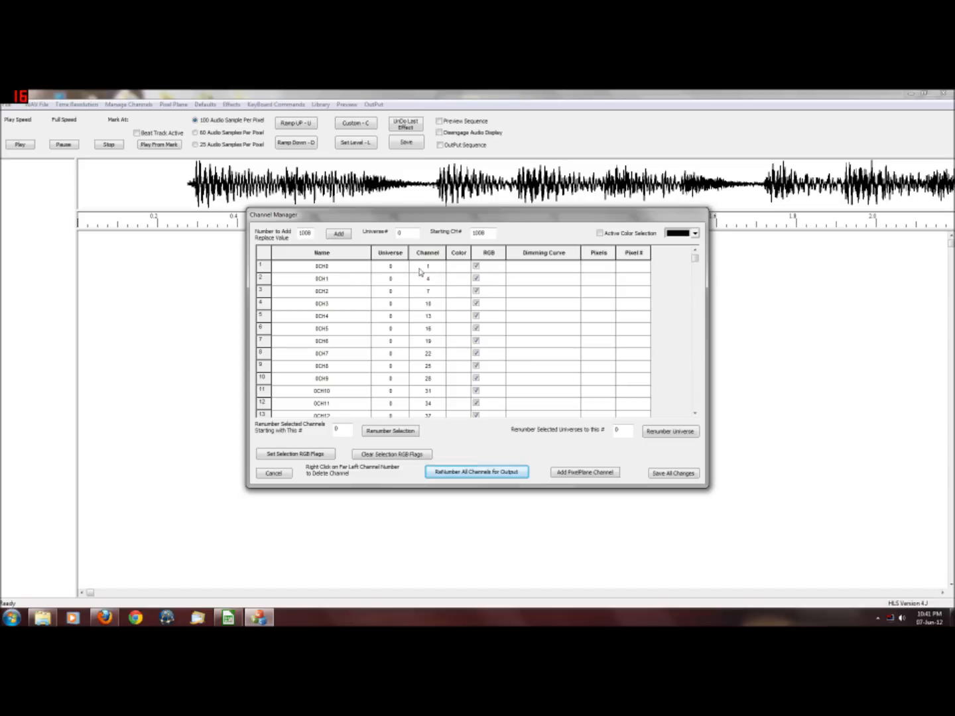
pyautogui.click(325, 266)
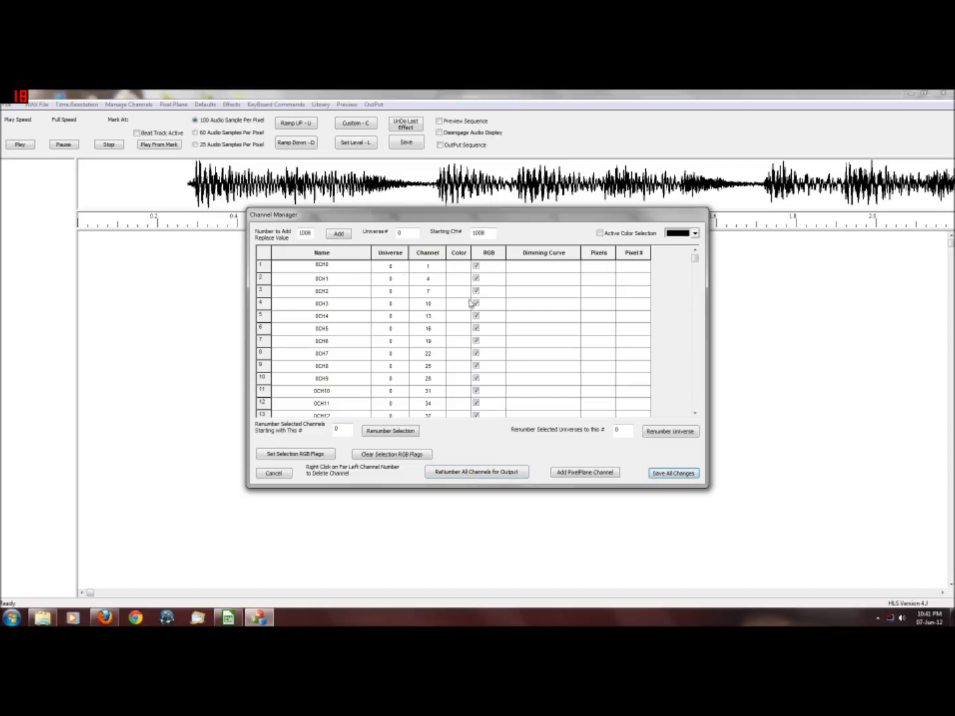
pyautogui.click(438, 270)
pyautogui.click(676, 474)
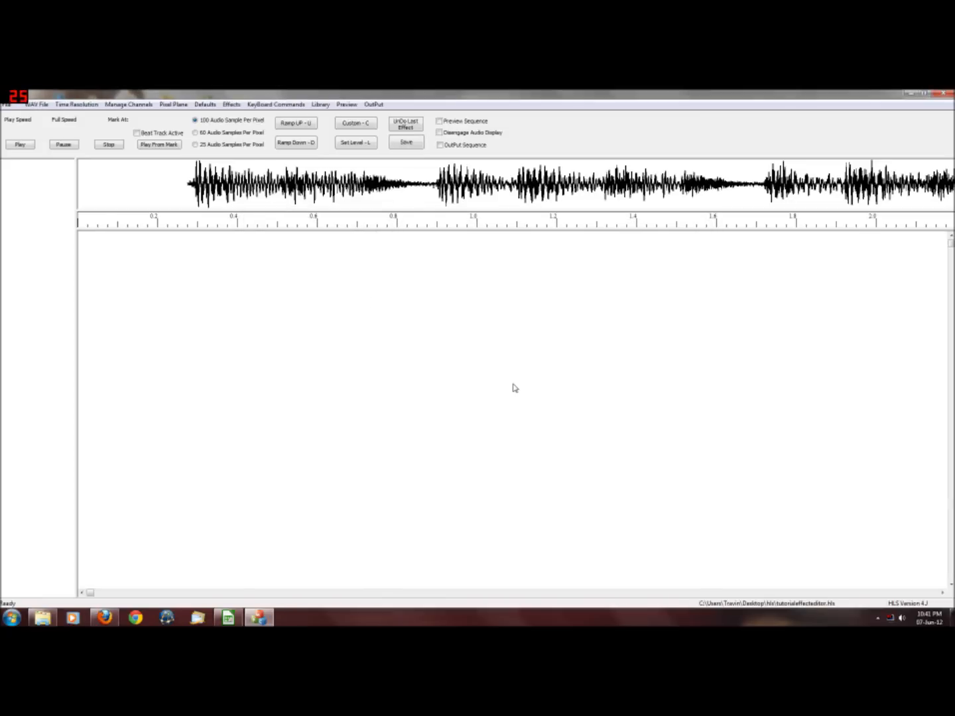
# Step: Reopen the raw channel list and look through the channel names and numbers
pyautogui.click(129, 104)
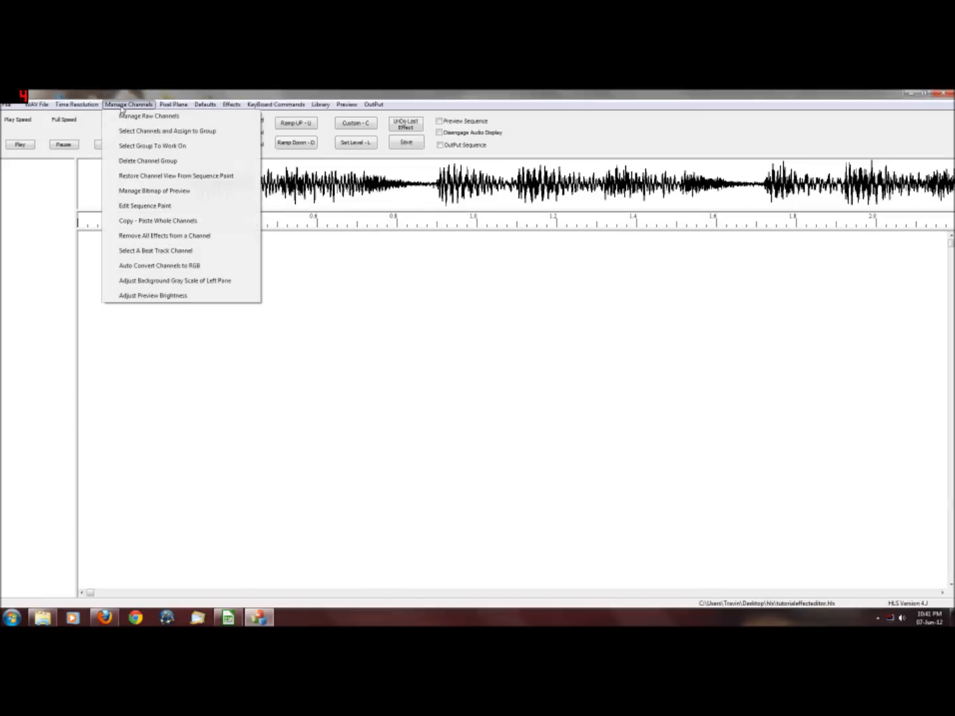
pyautogui.click(135, 117)
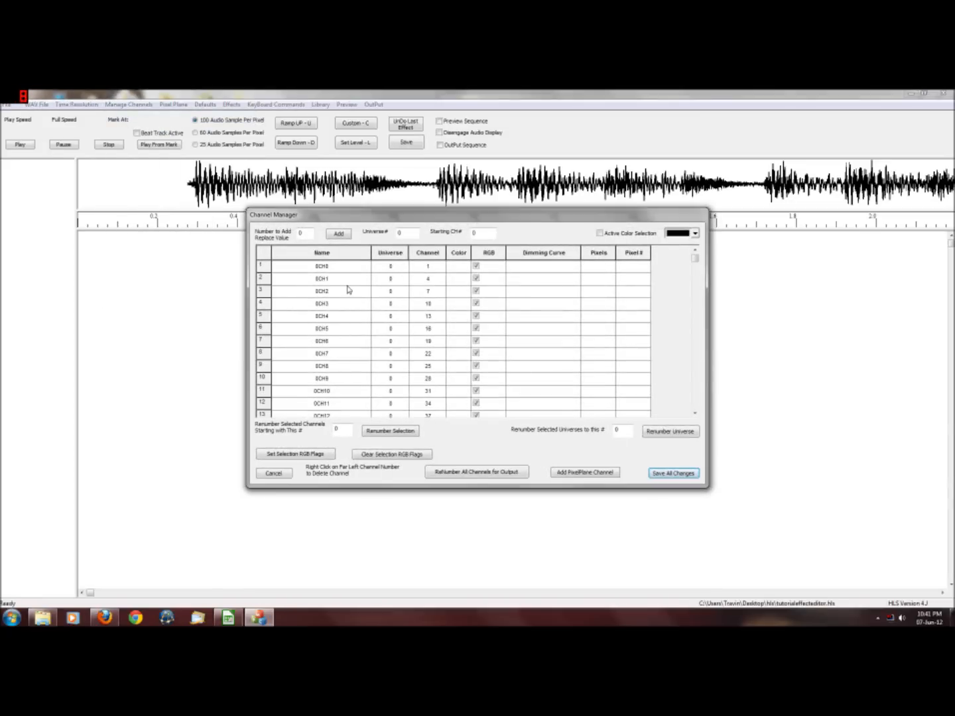
pyautogui.click(328, 265)
pyautogui.moveTo(694, 260)
pyautogui.mouseDown()
pyautogui.moveTo(698, 419)
pyautogui.moveTo(695, 253)
pyautogui.mouseUp()
pyautogui.moveTo(696, 260)
pyautogui.mouseDown()
pyautogui.moveTo(695, 383)
pyautogui.moveTo(698, 256)
pyautogui.mouseUp()
# Step: Switch to the LibreOffice Calc list and check the first and last entries of the number series in columns C and D
pyautogui.click(228, 617)
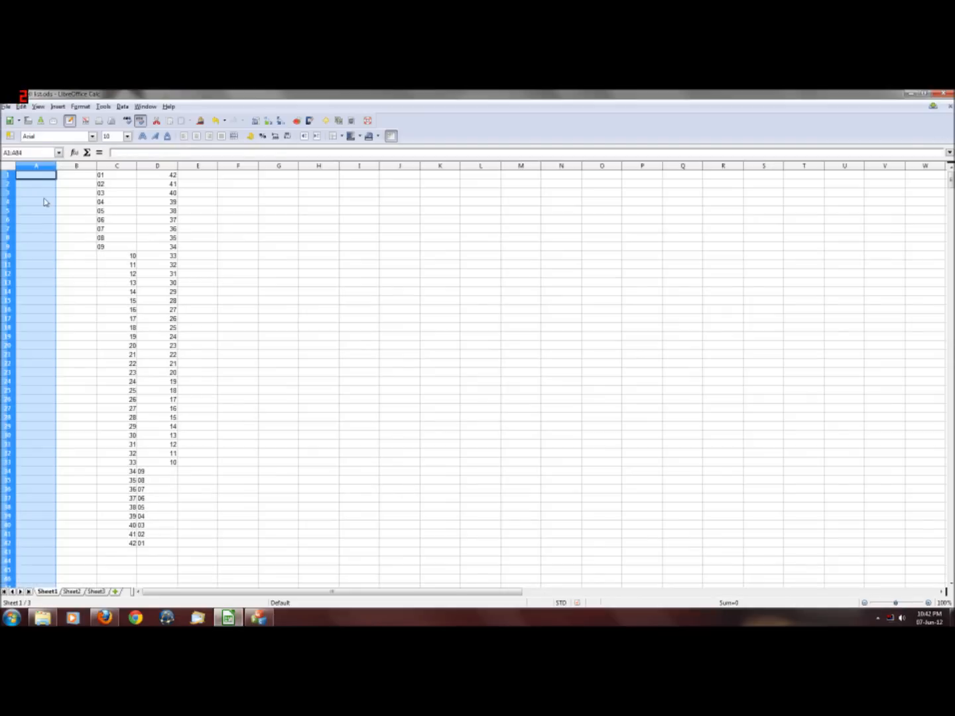
pyautogui.click(130, 176)
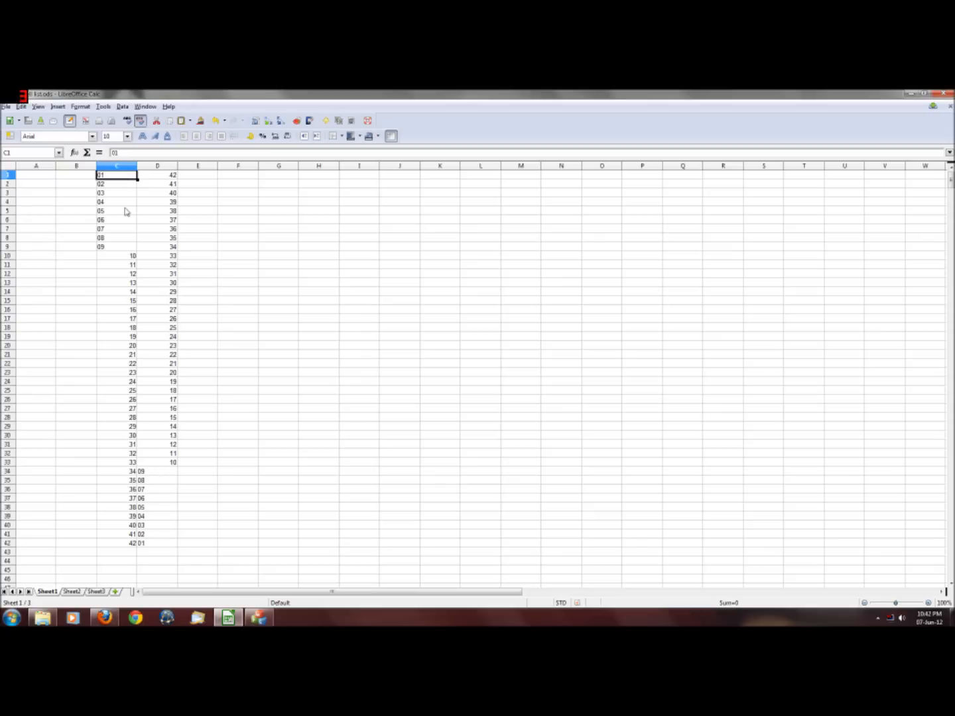
pyautogui.hotkey('ctrl', 'Down')
pyautogui.click(172, 176)
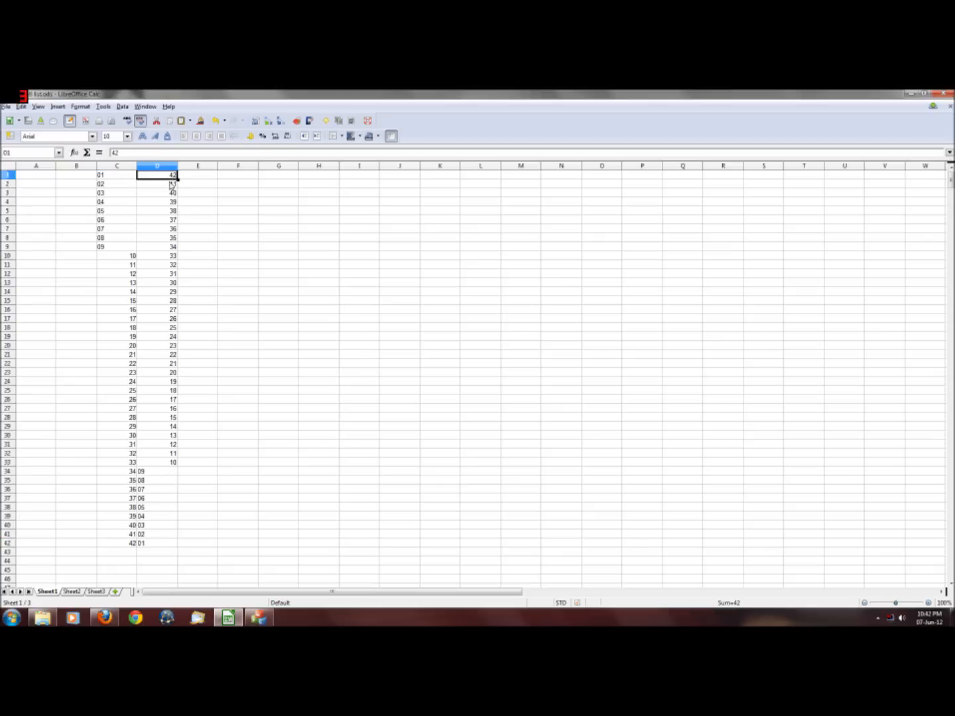
pyautogui.hotkey('ctrl', 'Down')
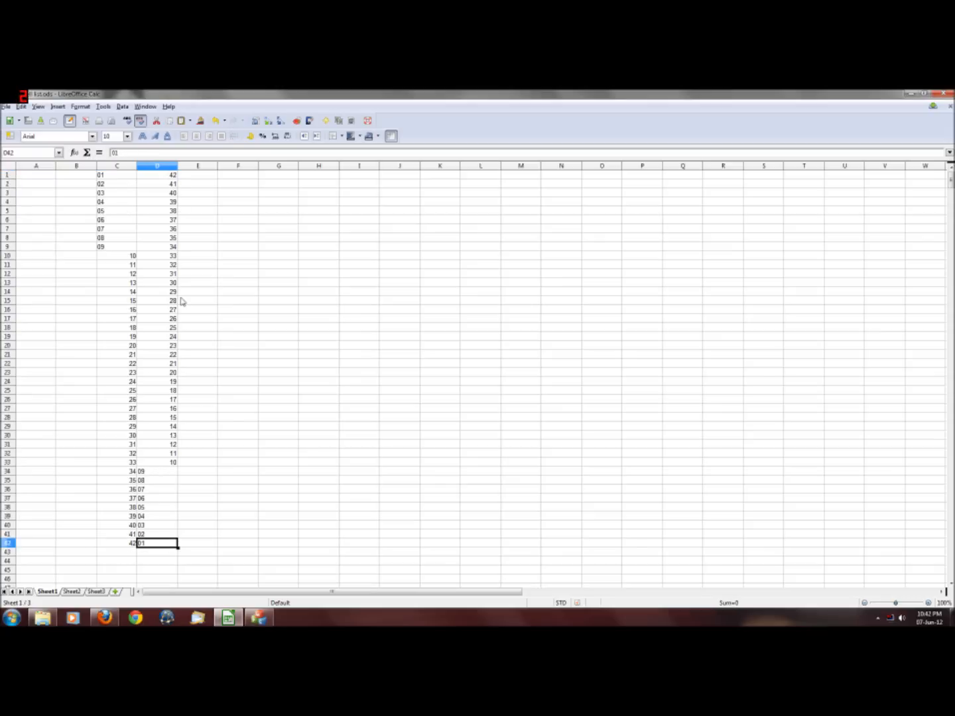
pyautogui.click(114, 177)
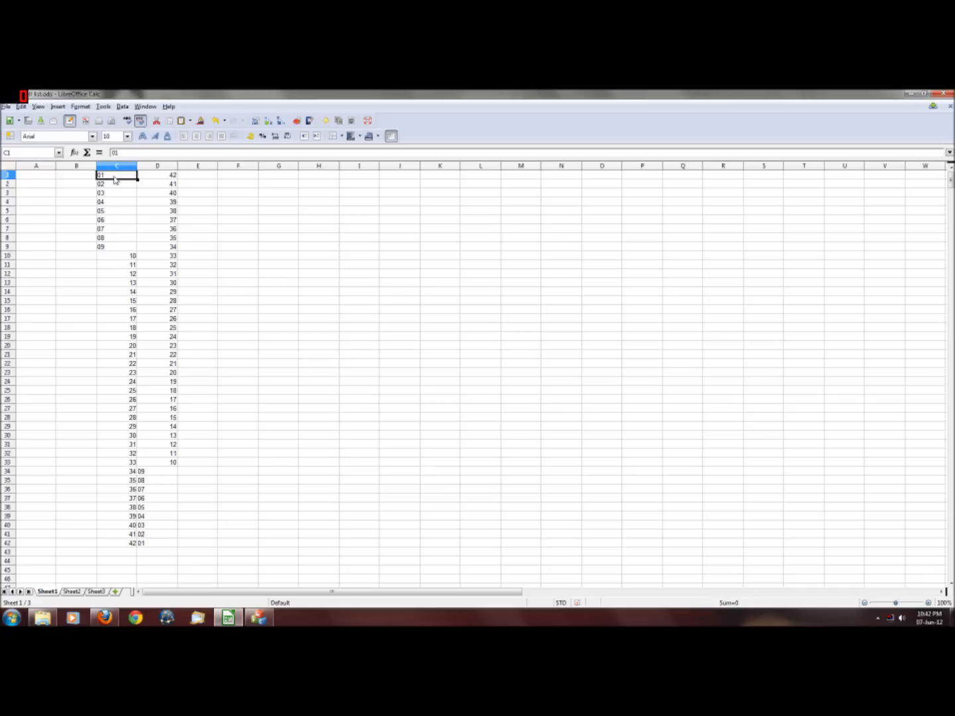
# Step: Enter the formula ="s01 p"&C1 in cell A1 to build the first channel name
pyautogui.click(34, 178)
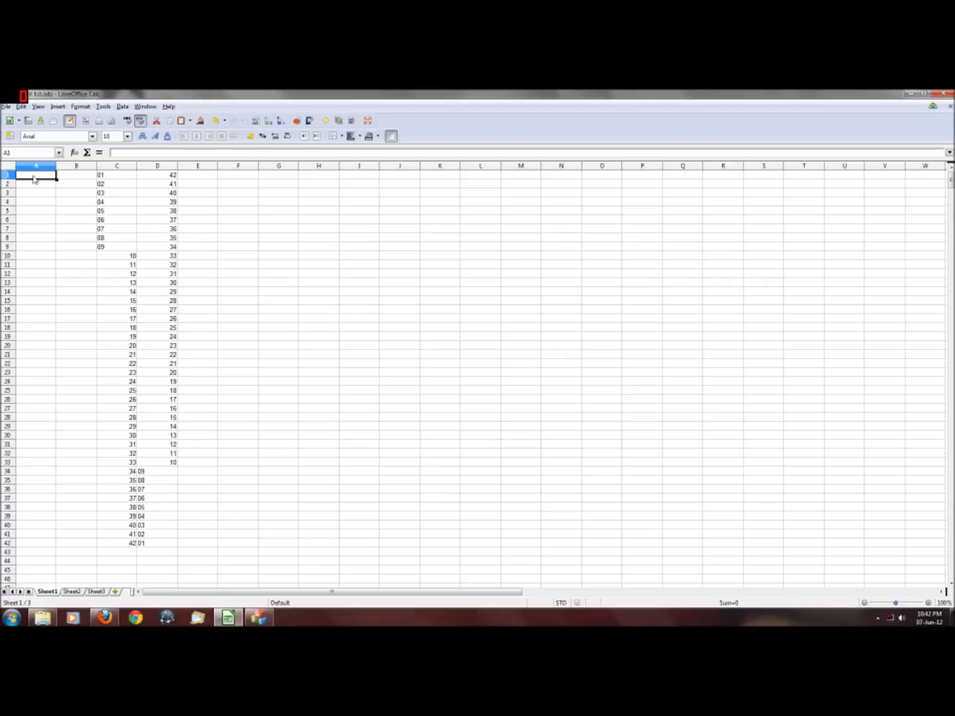
pyautogui.write('="s01 p')
pyautogui.write('"&c1')
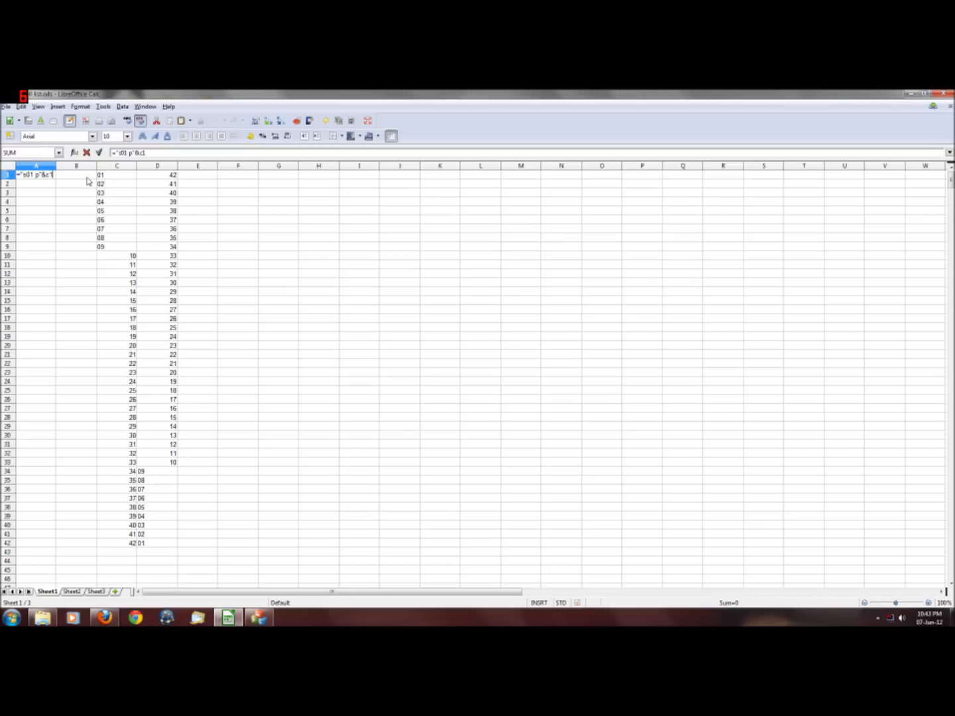
pyautogui.press('Return')
pyautogui.click(43, 193)
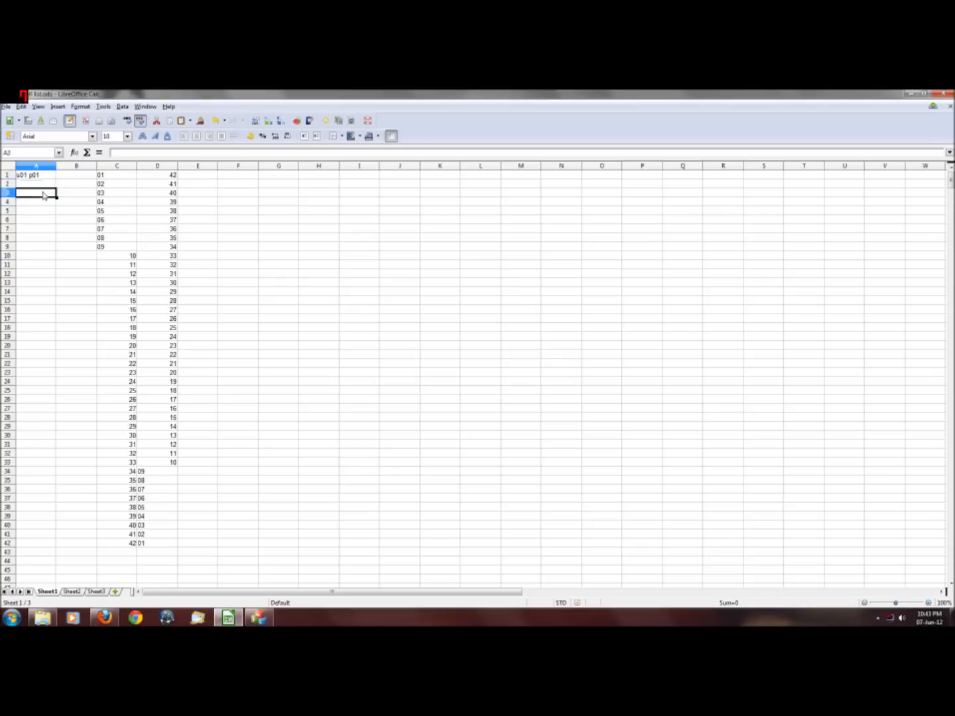
# Step: Copy the formula in A1 down through A42 to generate the remaining s01 channel names
pyautogui.click(38, 176)
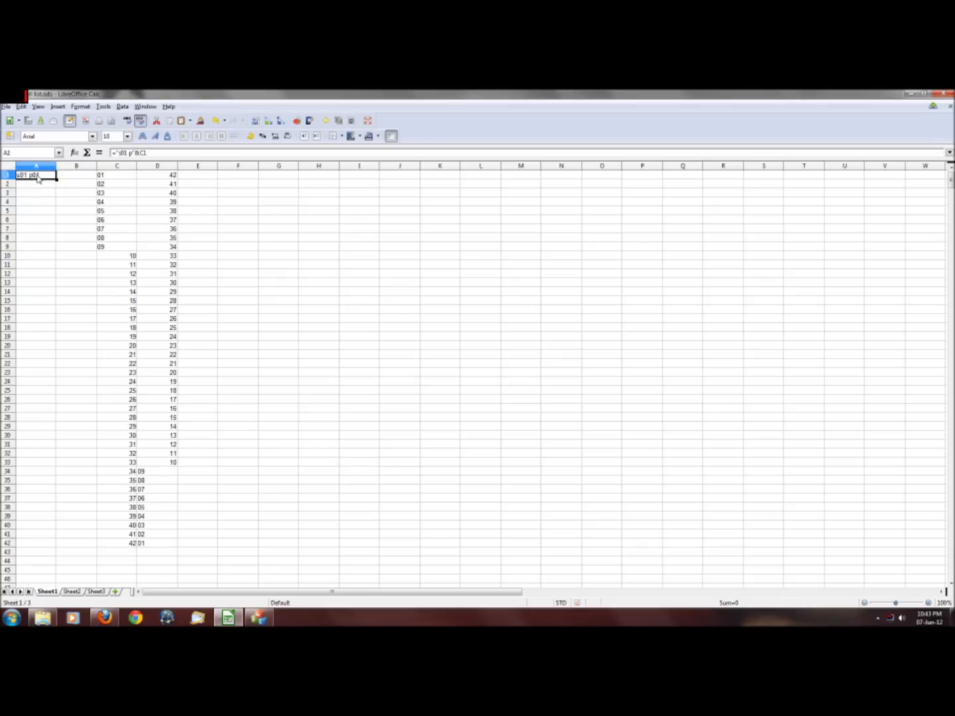
pyautogui.moveTo(41, 186); pyautogui.dragTo(48, 547)
pyautogui.click(49, 547)
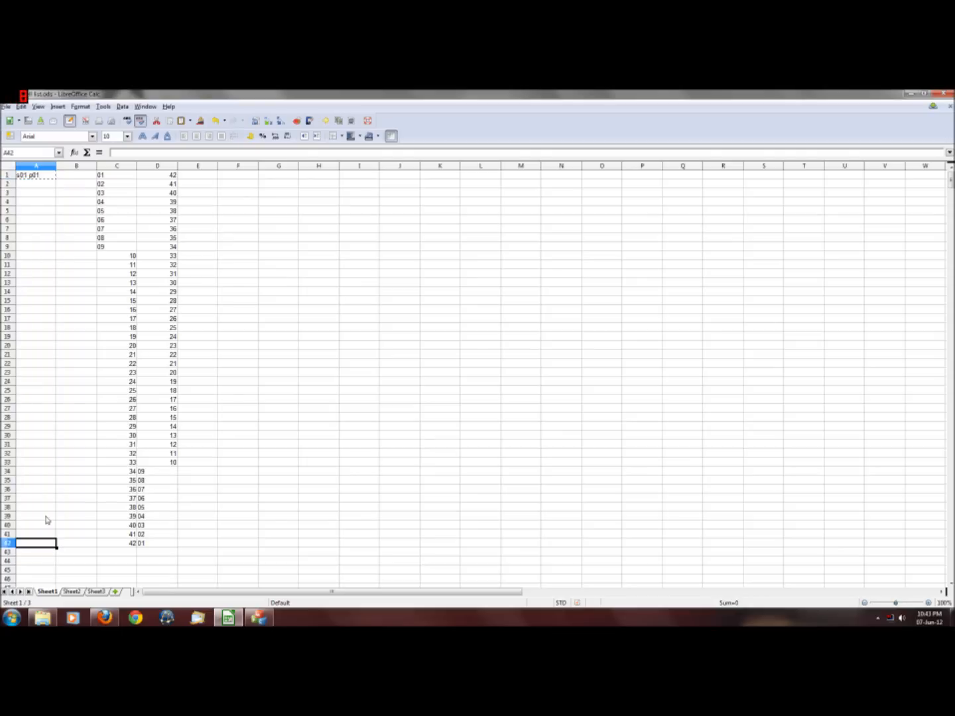
pyautogui.moveTo(35, 189); pyautogui.dragTo(32, 546)
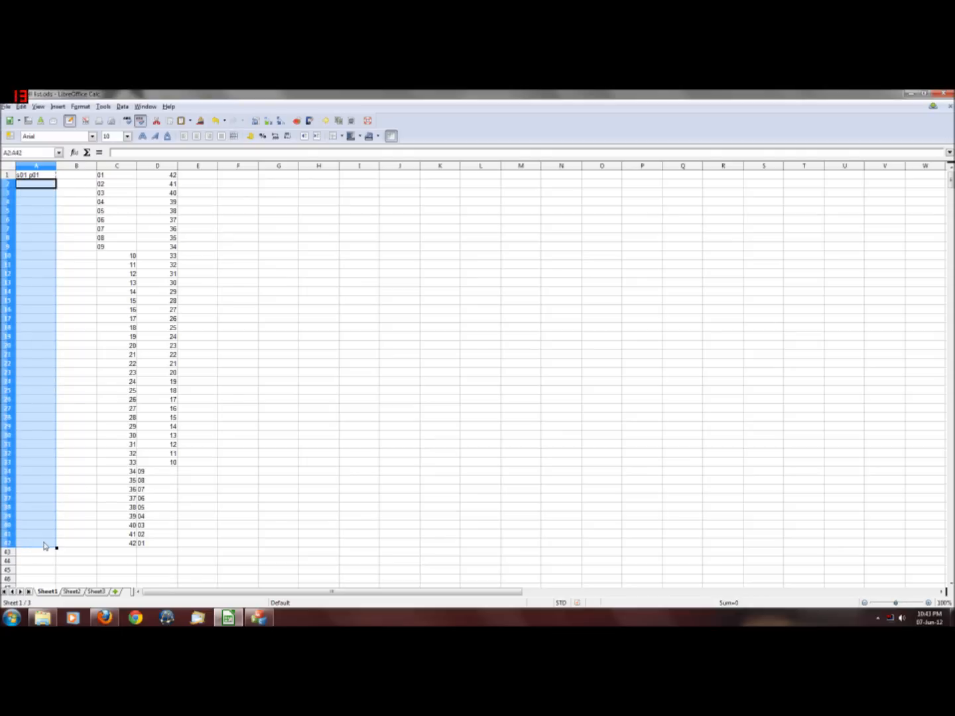
pyautogui.hotkey('ctrl', 'v')
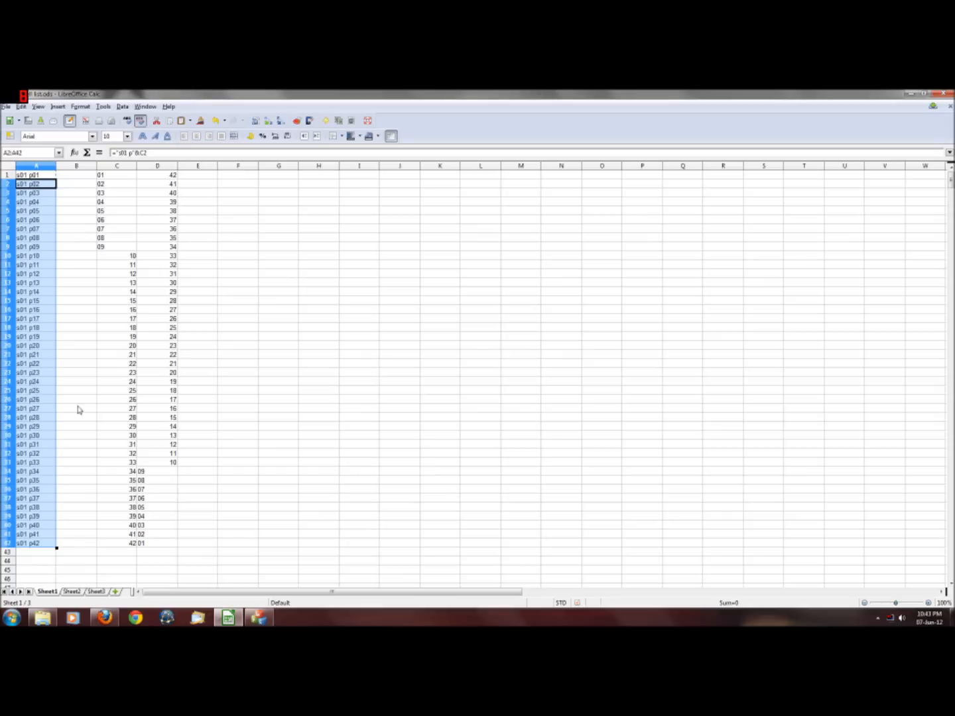
pyautogui.scroll(-1, 73, 391)
pyautogui.scroll(1, 75, 324)
# Step: Enter the formula ="s02 p"&D1 in cell A43 to build the first name of the second string in descending order
pyautogui.click(43, 176)
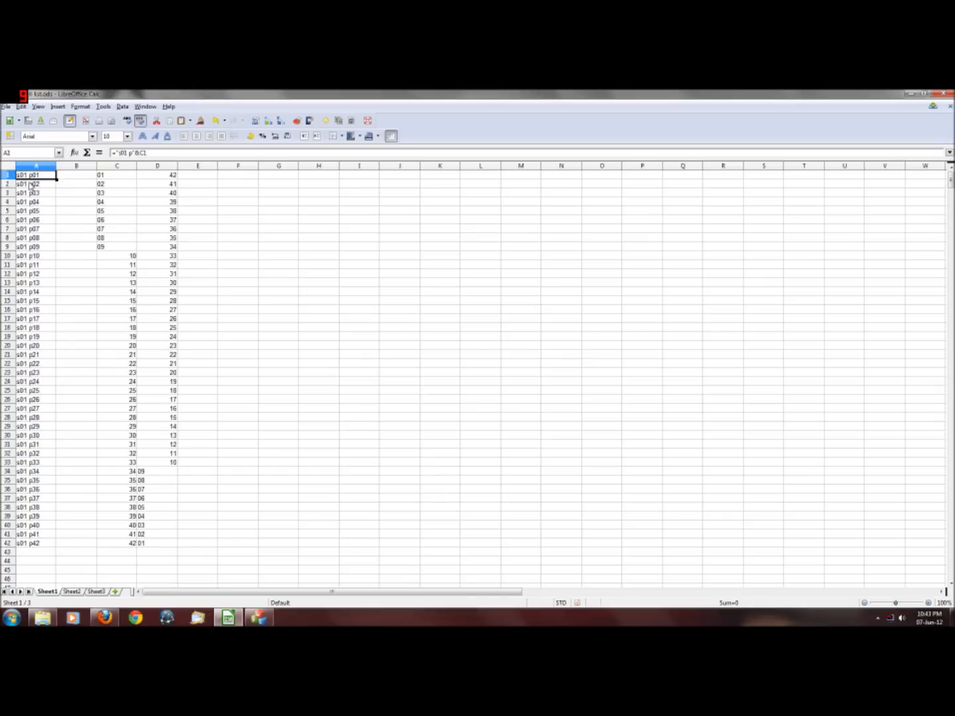
pyautogui.scroll(-1, 58, 515)
pyautogui.scroll(-5, 58, 515)
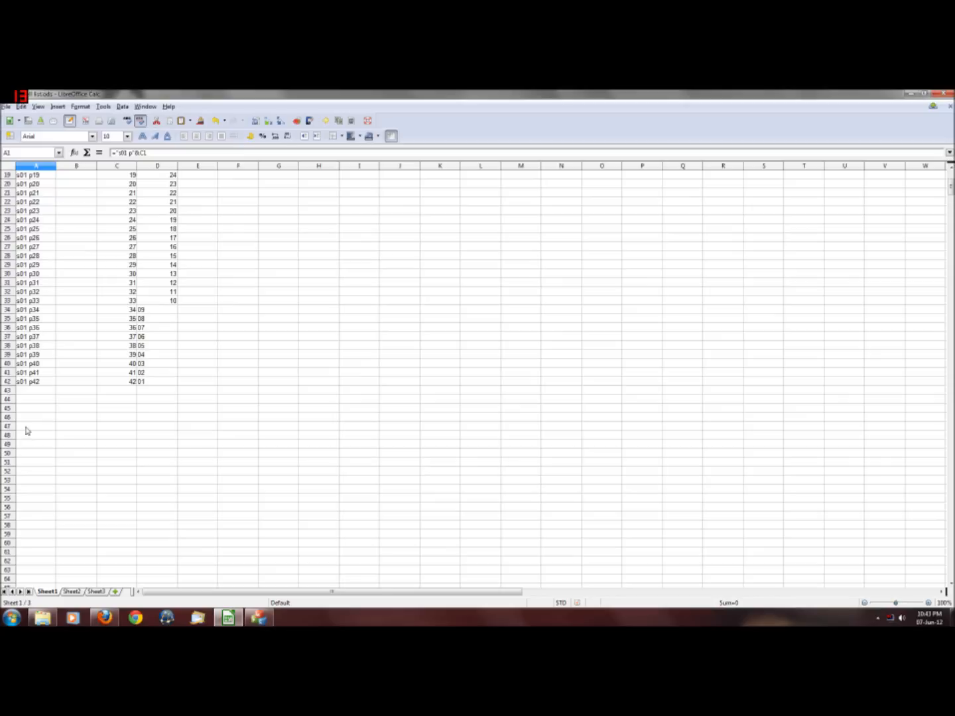
pyautogui.click(28, 392)
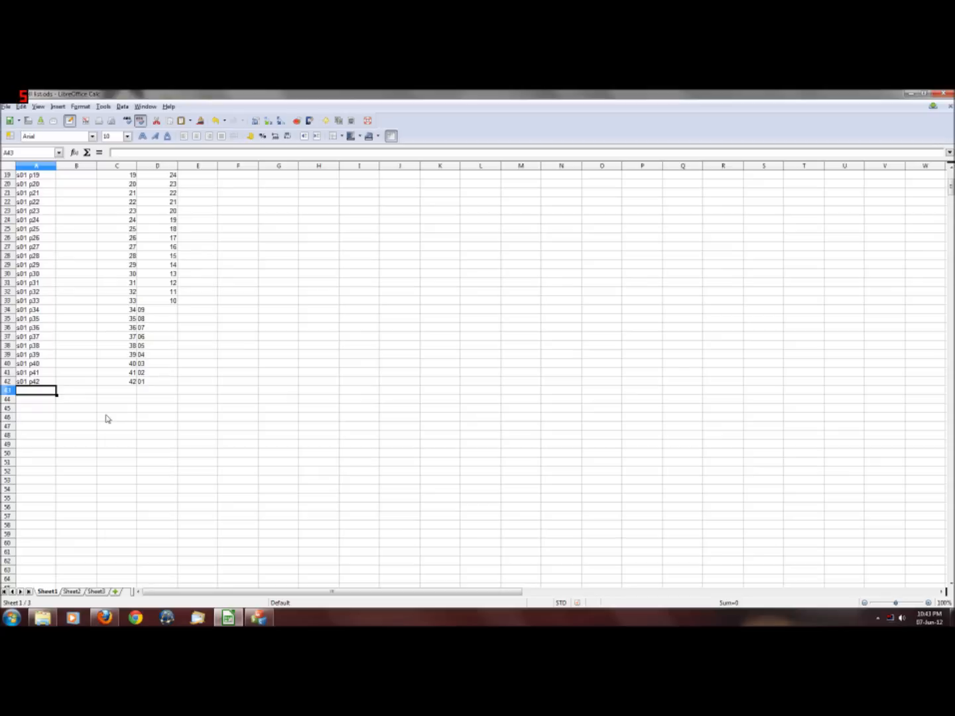
pyautogui.write('=')
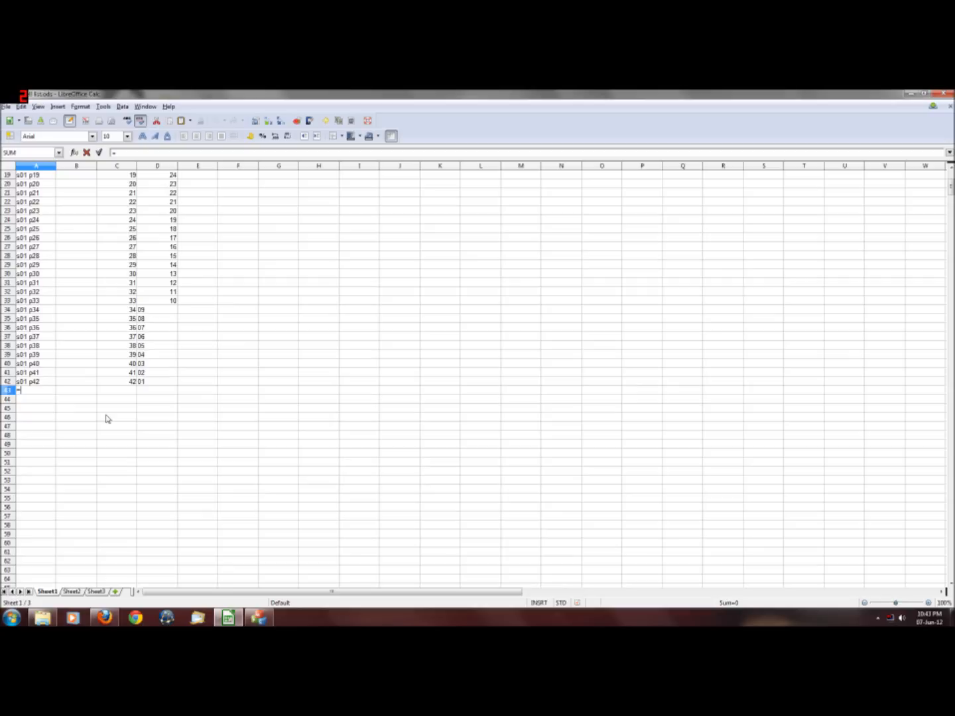
pyautogui.write('"s02 p')
pyautogui.write('"&d1')
pyautogui.press('Return')
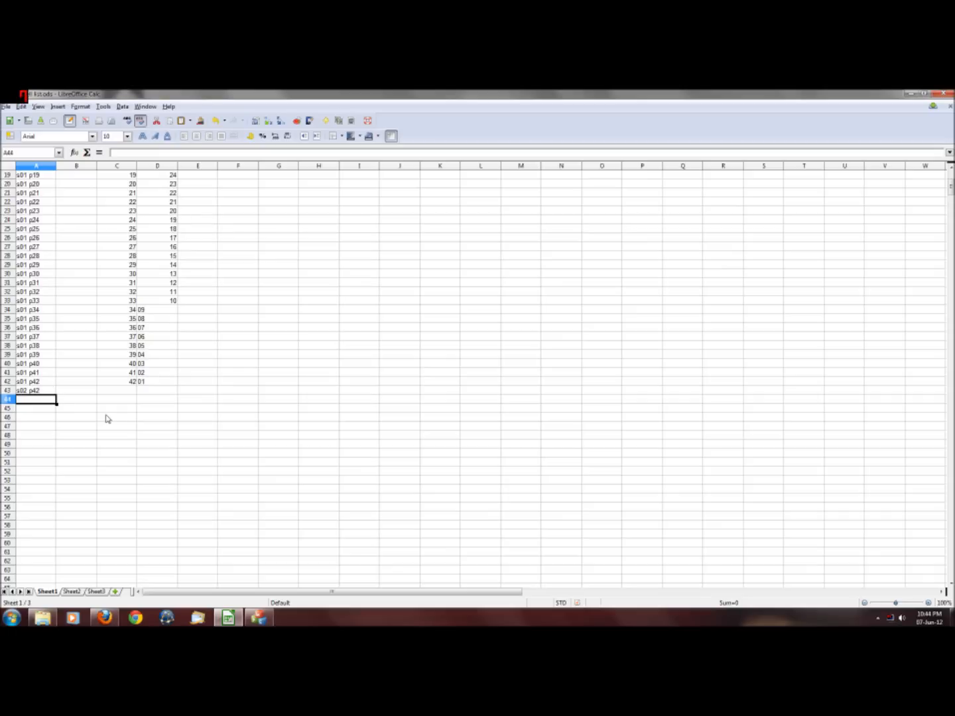
# Step: Copy the formula in A43 down through A84 to generate the remaining s02 channel names
pyautogui.click(35, 393)
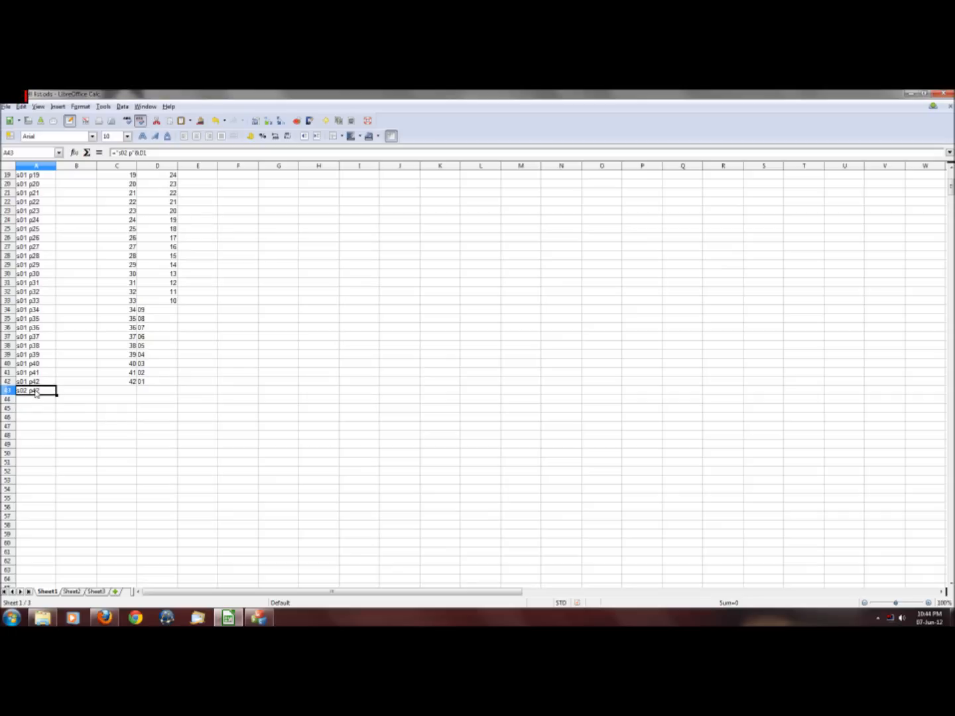
pyautogui.hotkey('ctrl', 'c')
pyautogui.moveTo(43, 400); pyautogui.dragTo(36, 217)
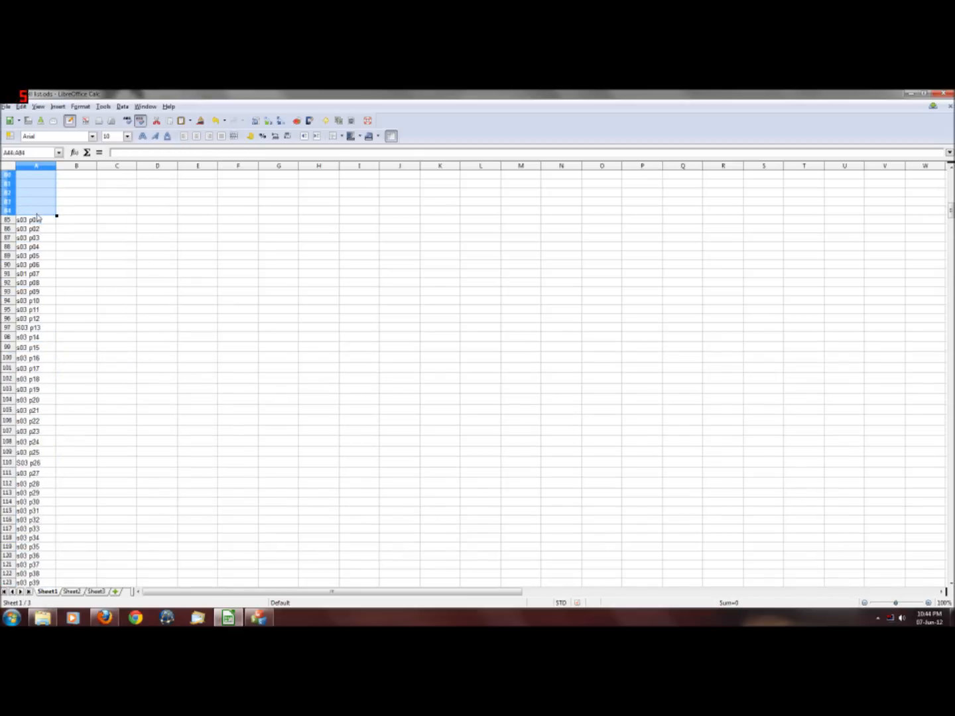
pyautogui.hotkey('ctrl', 'v')
pyautogui.scroll(-19, 74, 255)
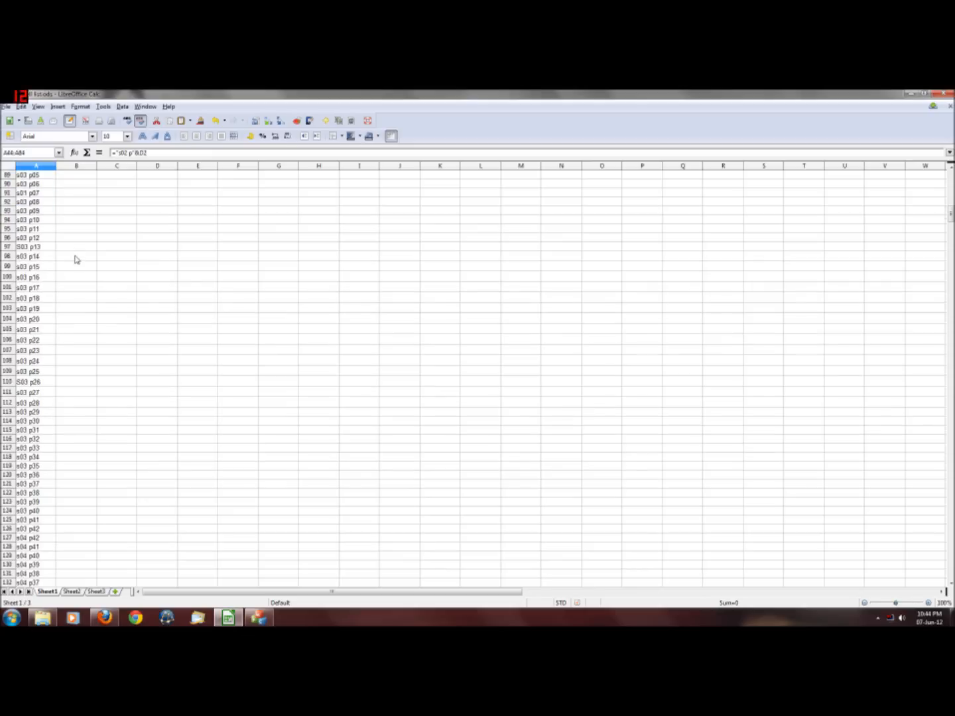
pyautogui.scroll(20, 74, 260)
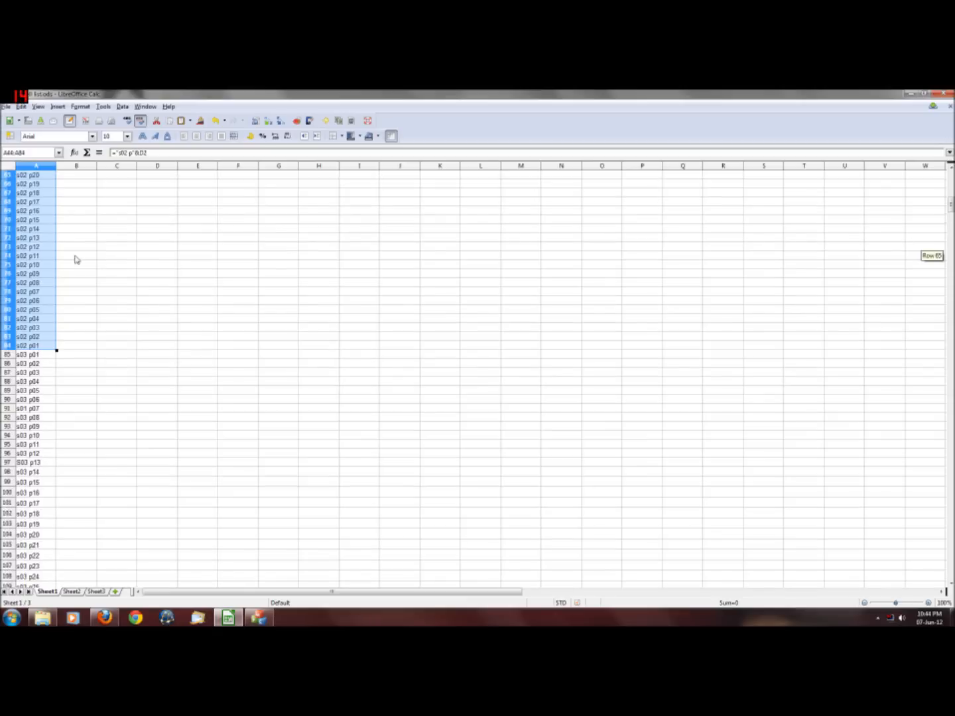
pyautogui.scroll(13, 75, 260)
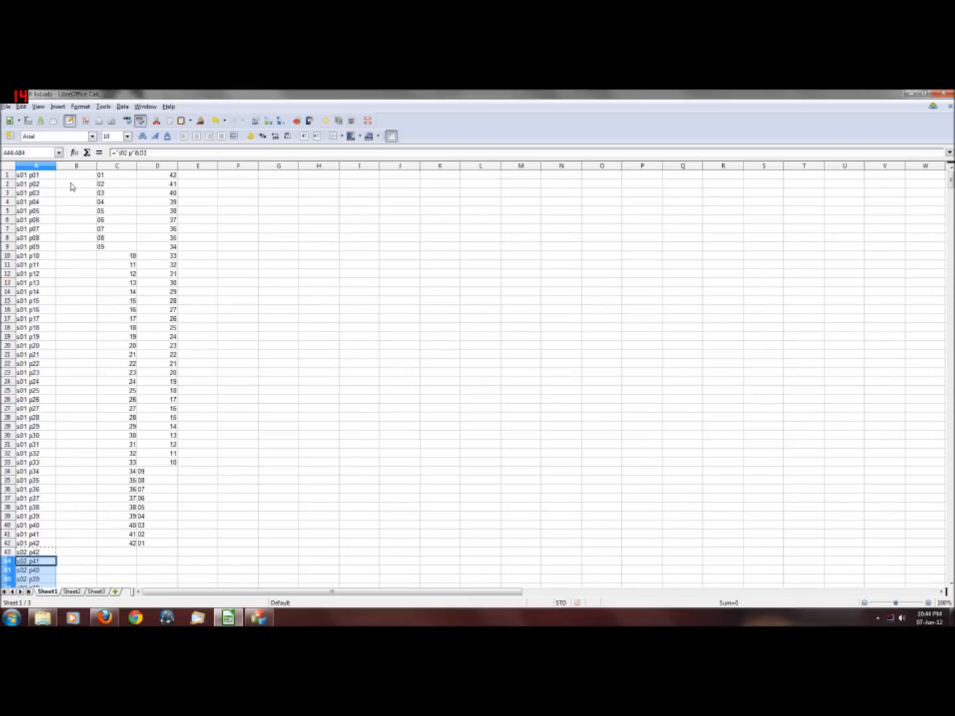
# Step: Copy the full list of channel names in A1:A1008, from s01 p01 to s24 p01
pyautogui.click(67, 176)
pyautogui.click(34, 175)
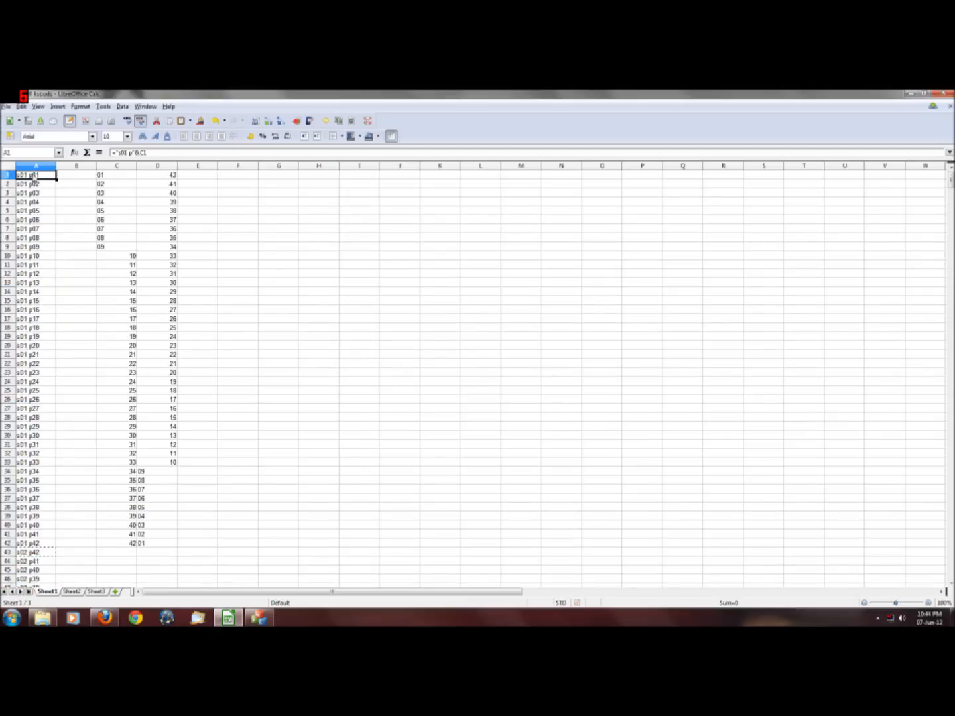
pyautogui.moveTo(34, 176); pyautogui.dragTo(34, 268)
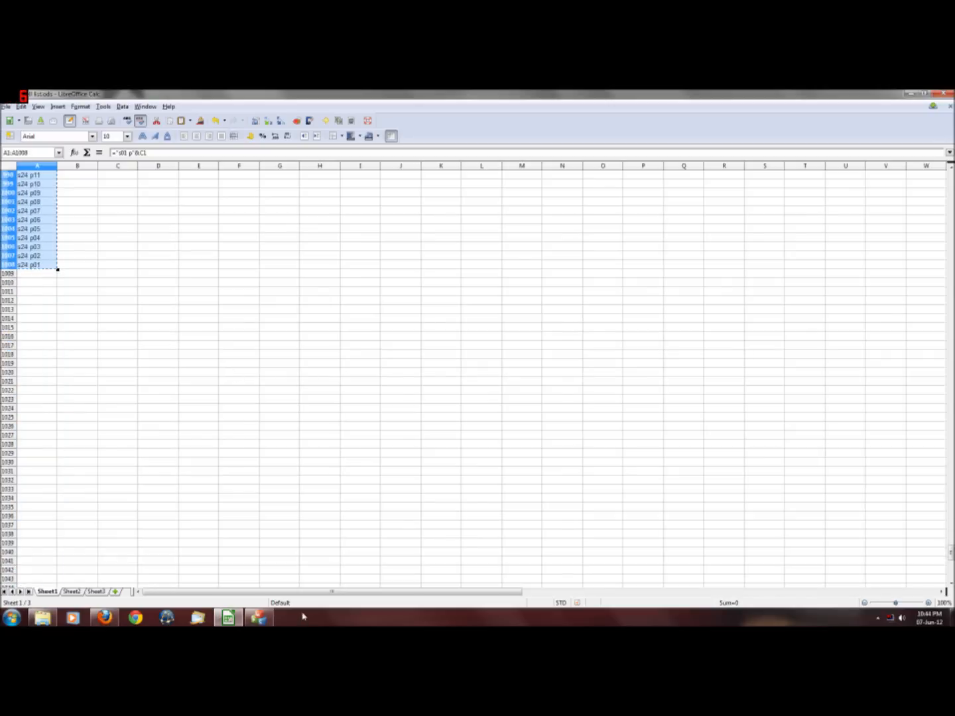
# Step: Switch to HLS, paste the copied names into the Name column starting at the first channel, and save all changes
pyautogui.click(257, 618)
pyautogui.click(336, 280)
pyautogui.press('Up')
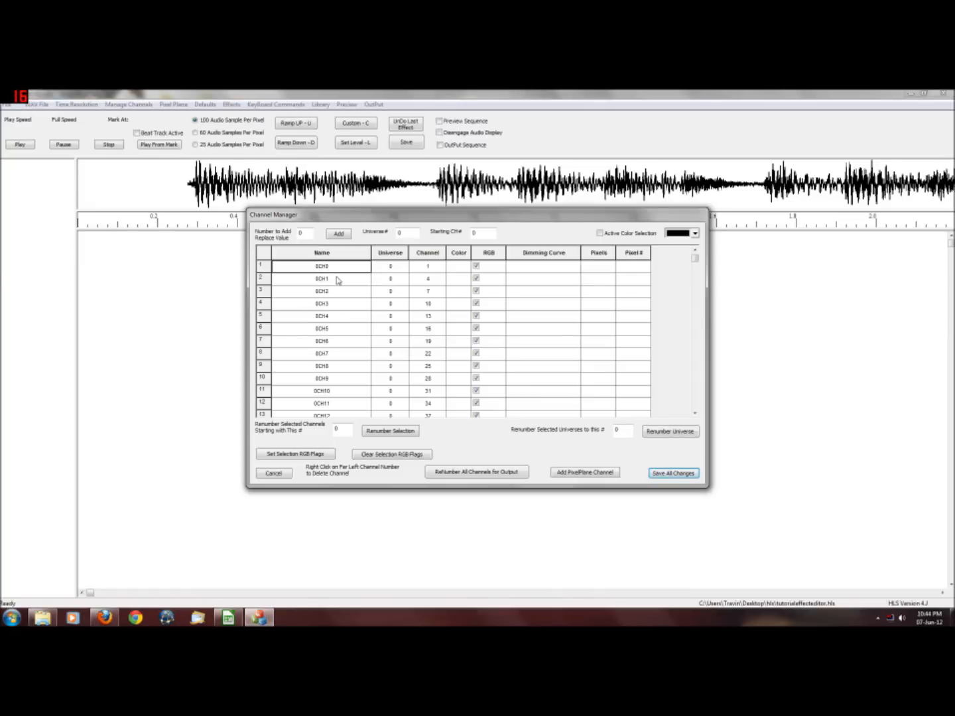
pyautogui.hotkey('ctrl', 'v')
pyautogui.scroll(-11, 348, 312)
pyautogui.moveTo(695, 265)
pyautogui.mouseDown()
pyautogui.moveTo(693, 410)
pyautogui.moveTo(695, 256)
pyautogui.mouseUp()
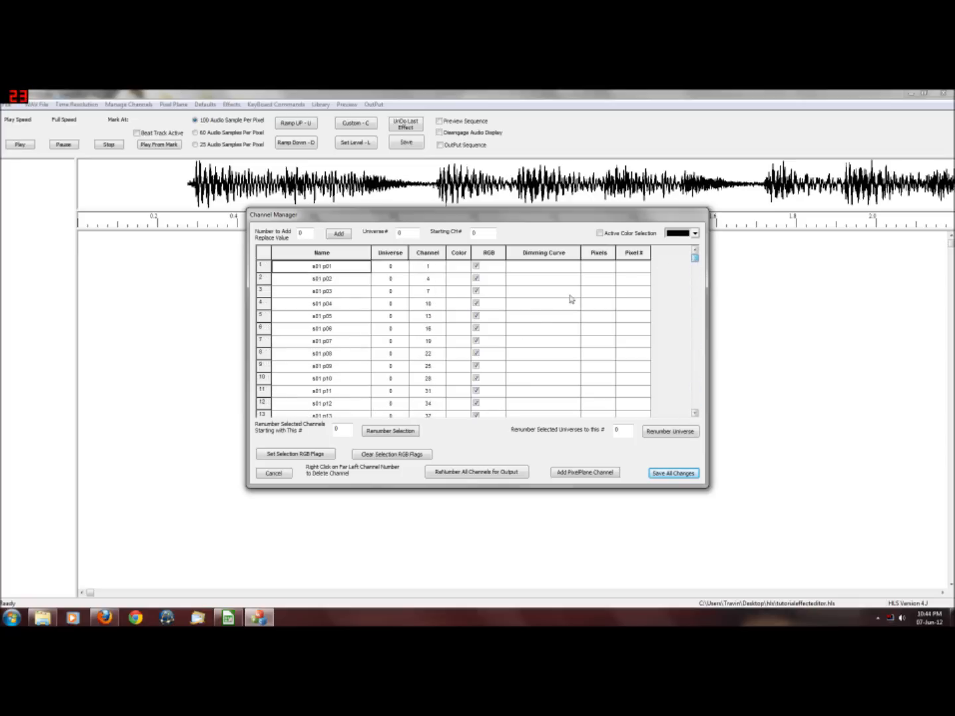
pyautogui.click(677, 474)
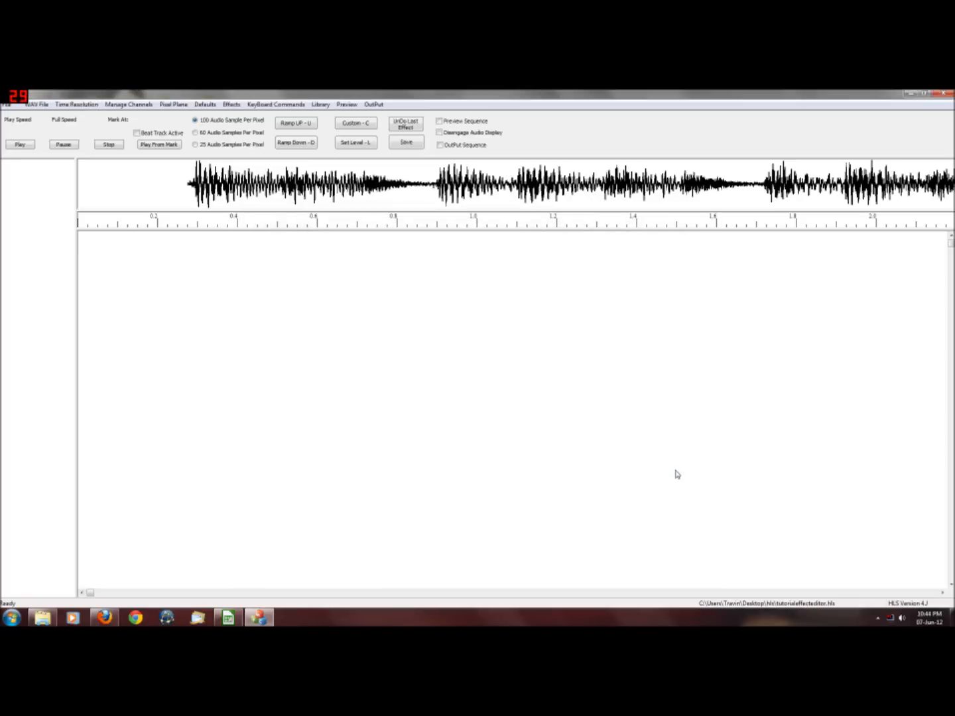
# Step: Open the channel group assignment and mark the Work flag for all 1008 channels
pyautogui.click(124, 106)
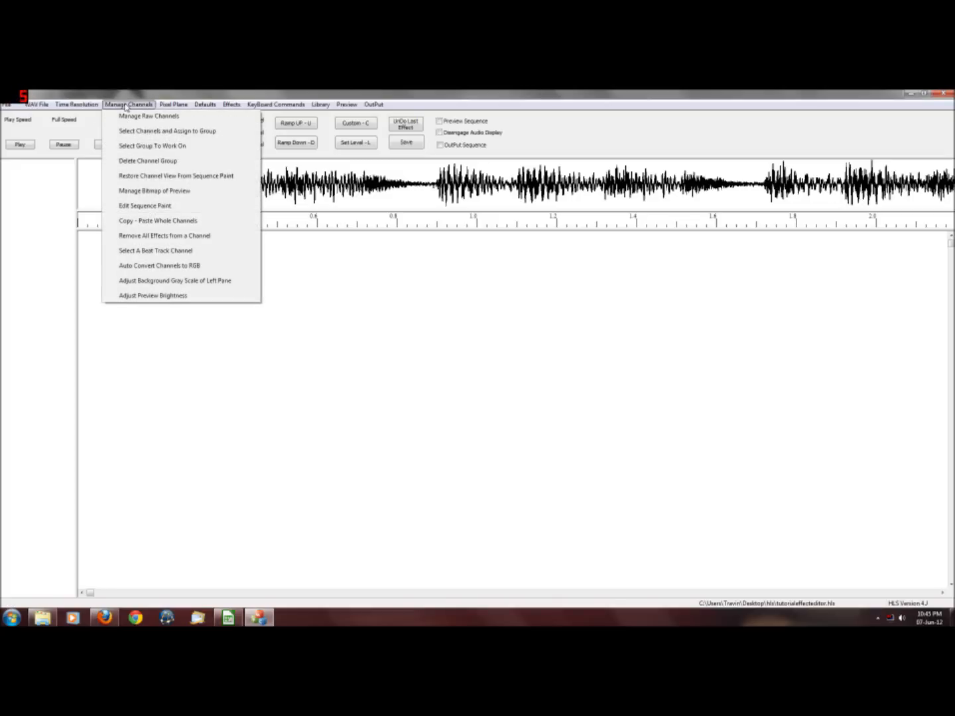
pyautogui.click(169, 132)
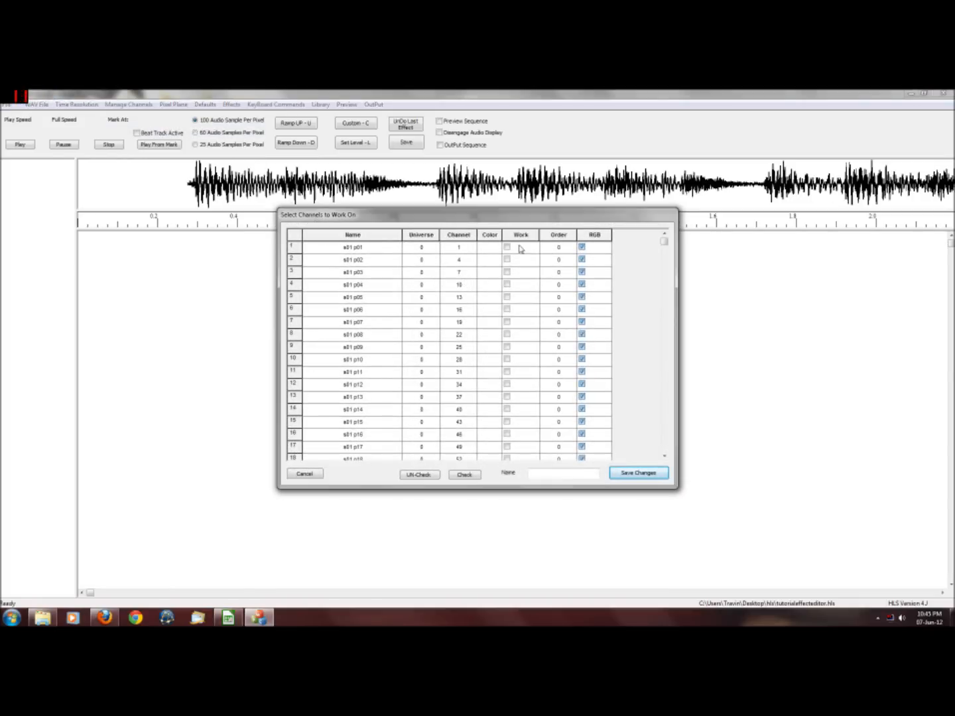
pyautogui.click(522, 249)
pyautogui.moveTo(521, 250); pyautogui.dragTo(518, 453)
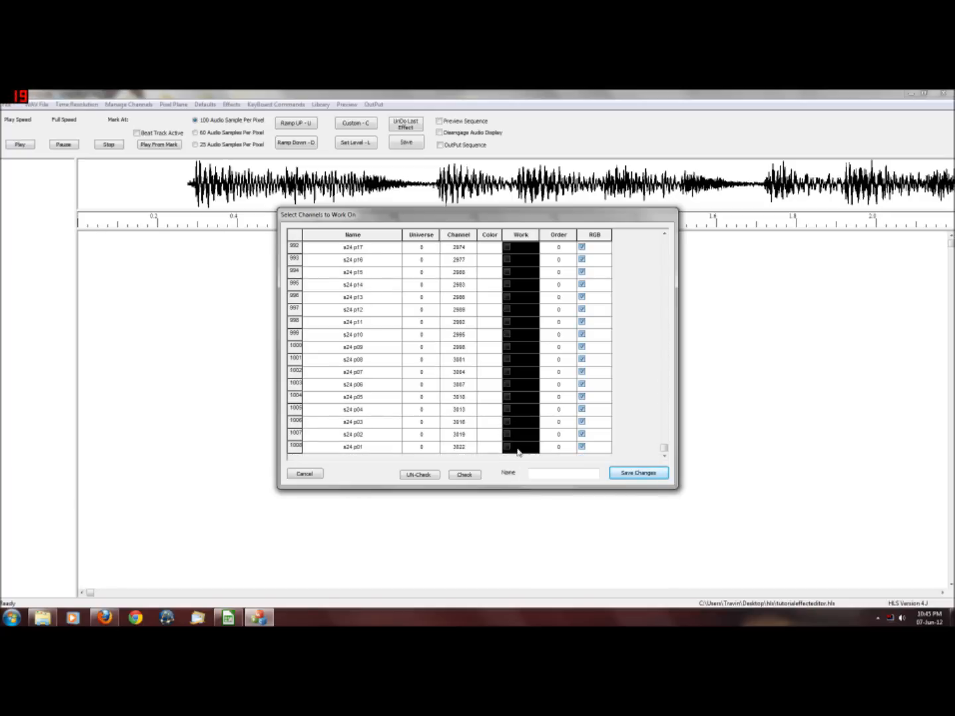
pyautogui.click(464, 475)
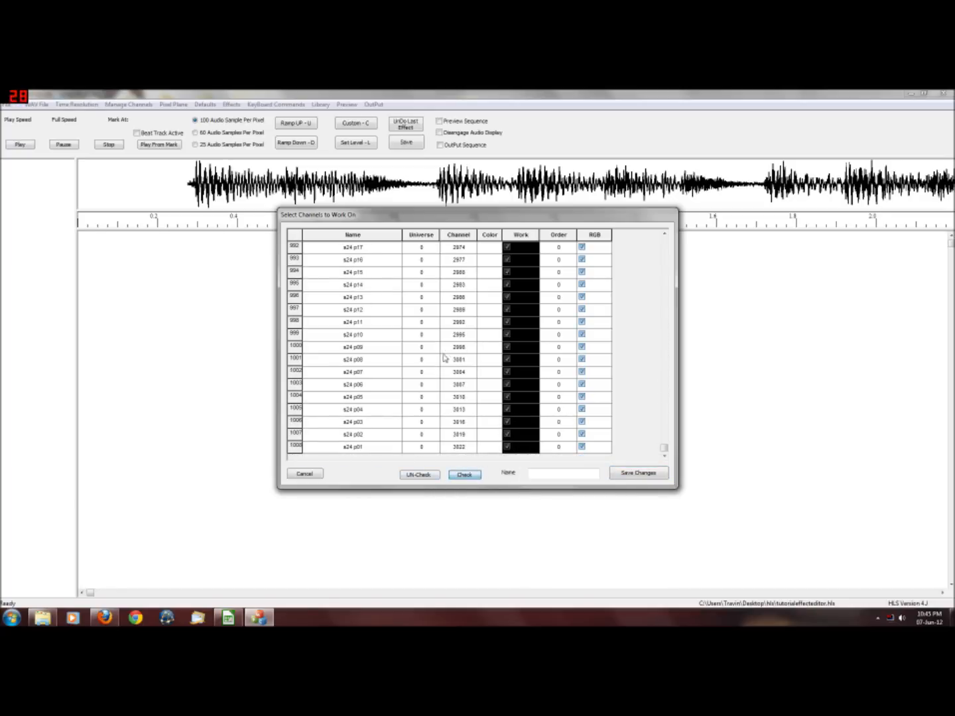
# Step: Name the channel group "tutorial tree" and save the changes
pyautogui.click(613, 472)
pyautogui.write('s')
pyautogui.write('utor')
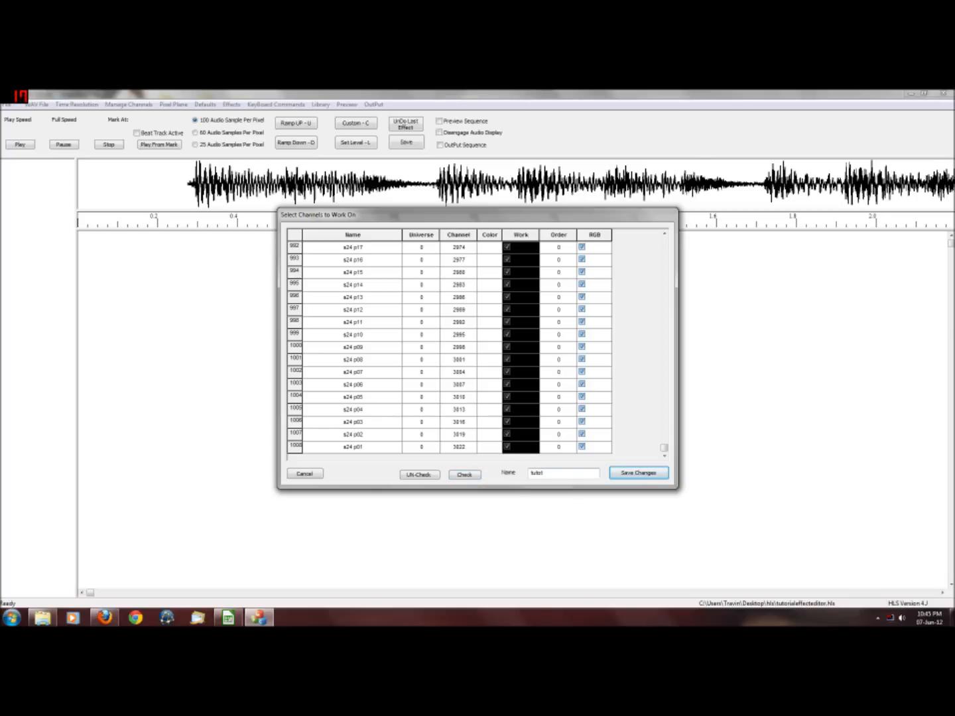
pyautogui.press('BackSpace')
pyautogui.write('rial tree')
pyautogui.click(638, 473)
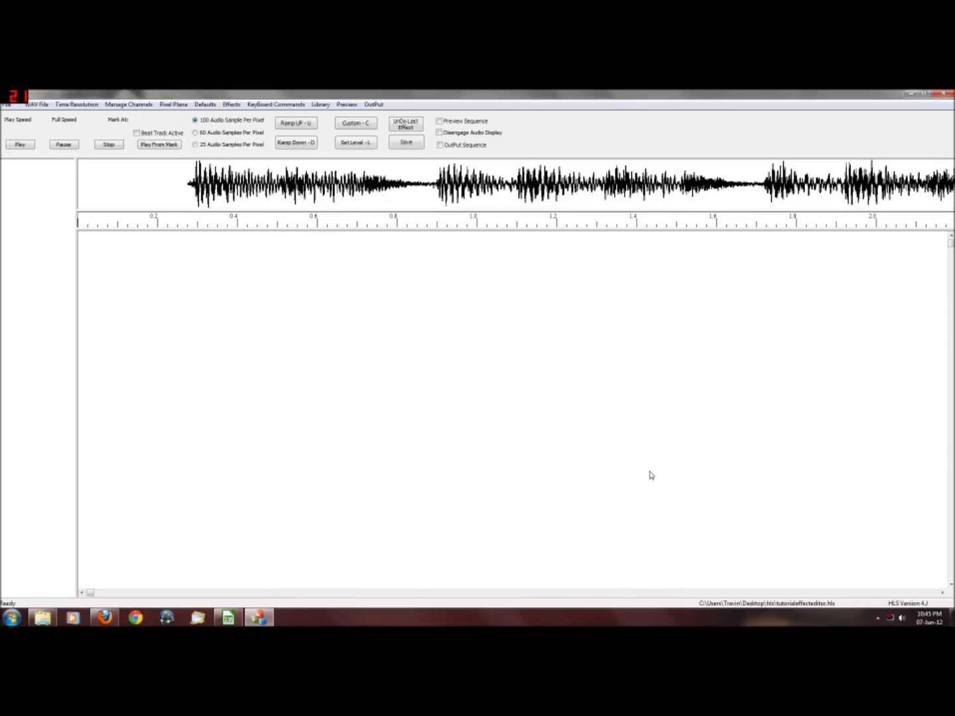
# Step: Load the "tutorial tree" channel group as the group to work on
pyautogui.click(126, 105)
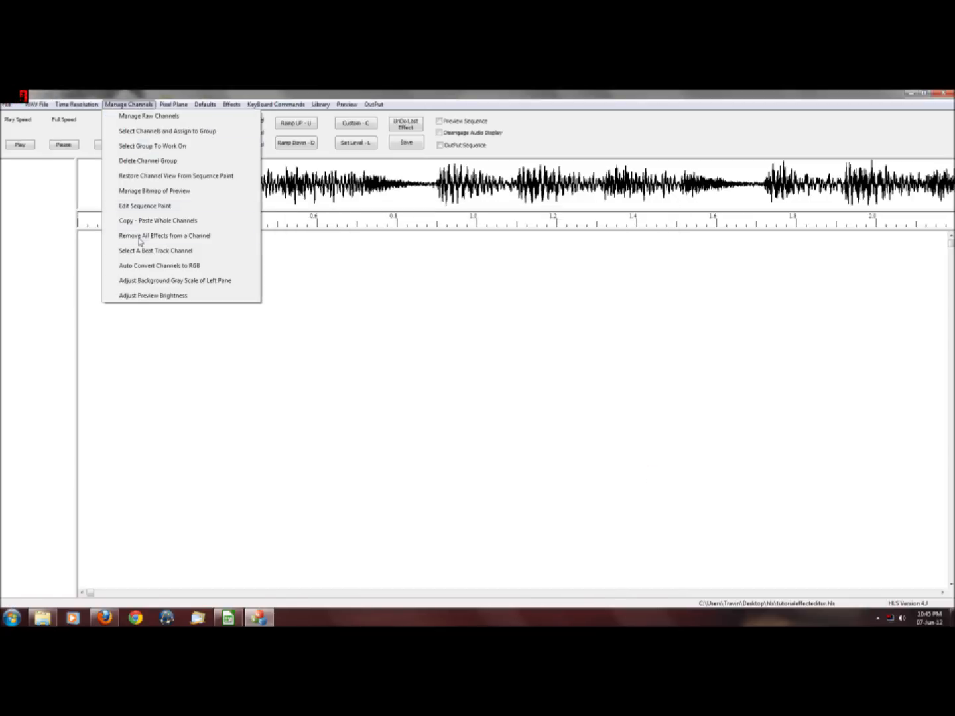
pyautogui.click(145, 148)
pyautogui.click(428, 271)
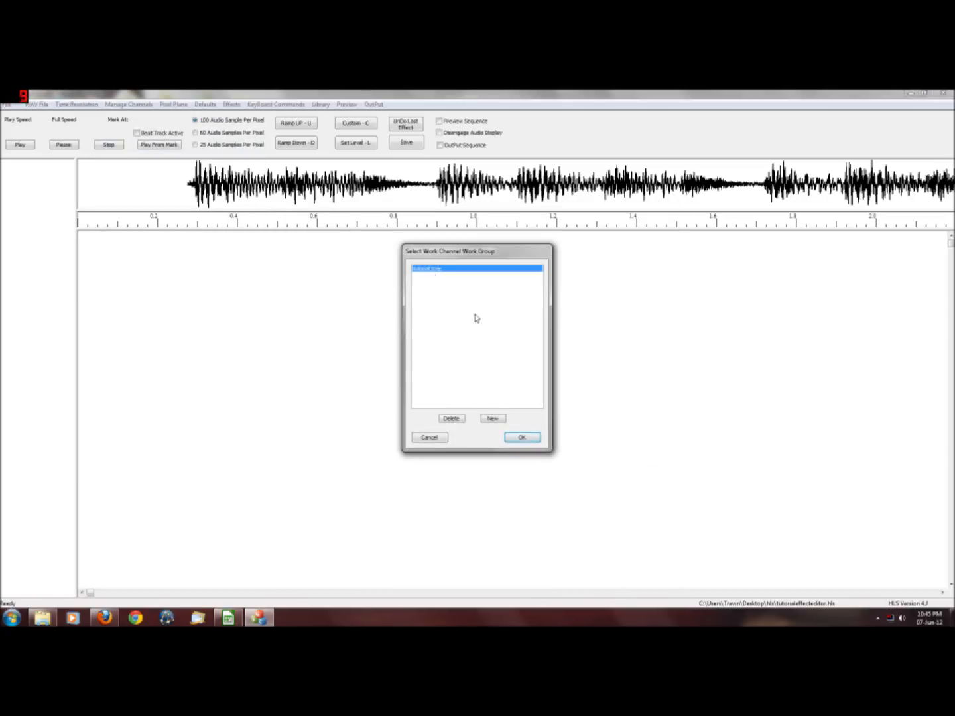
pyautogui.click(532, 437)
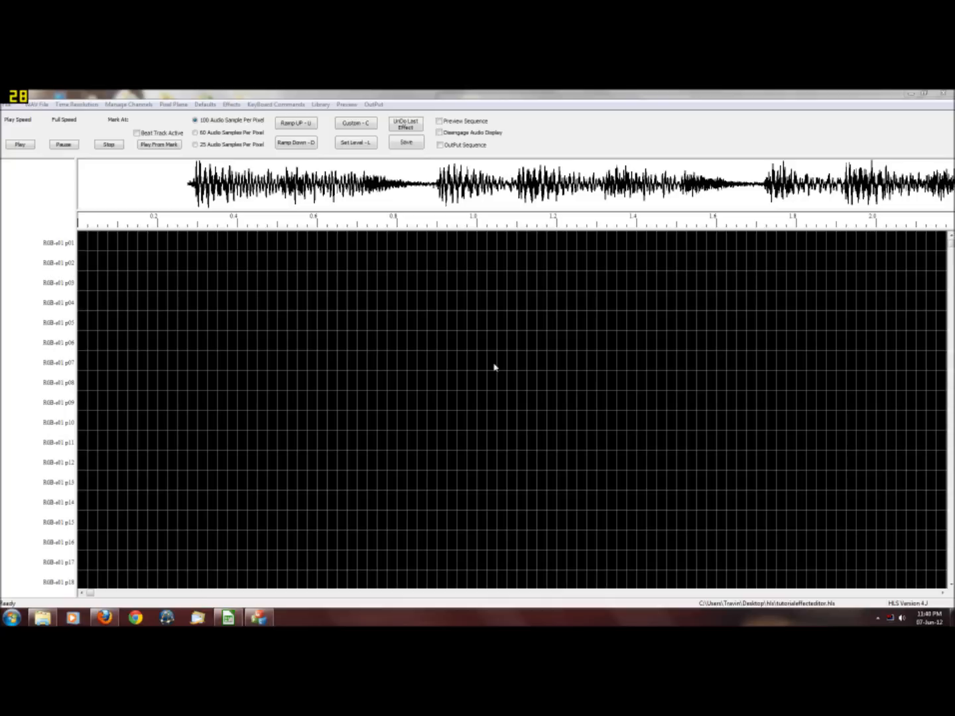
# Step: Look through the sequence grid down to the last channel, s24 p01, and along the start of the timeline
pyautogui.click(950, 270)
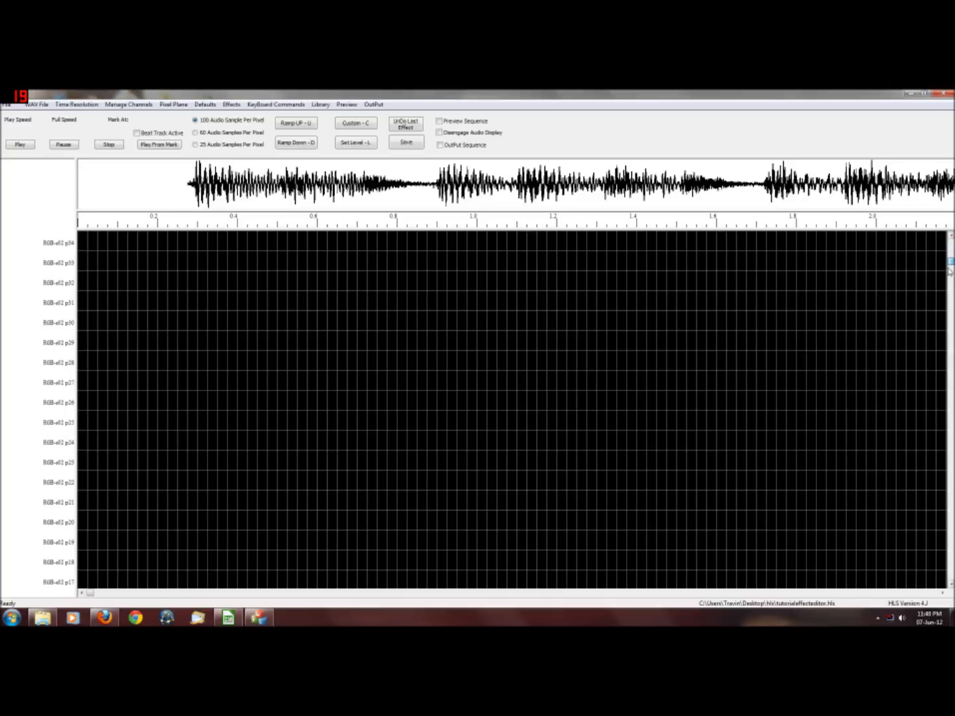
pyautogui.moveTo(949, 270); pyautogui.dragTo(951, 574)
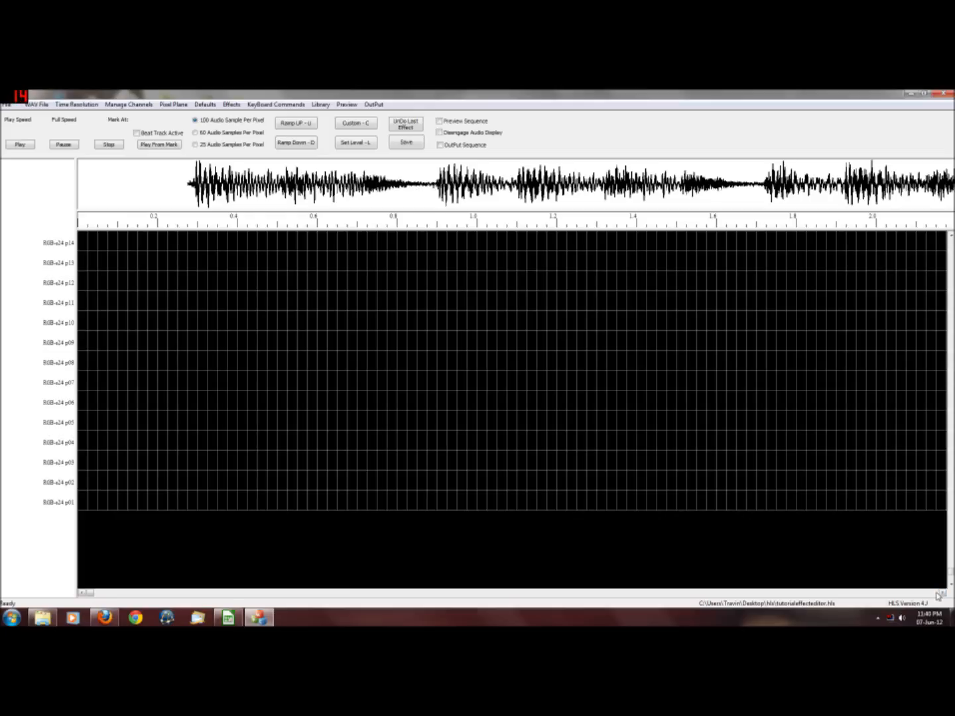
pyautogui.click(944, 593)
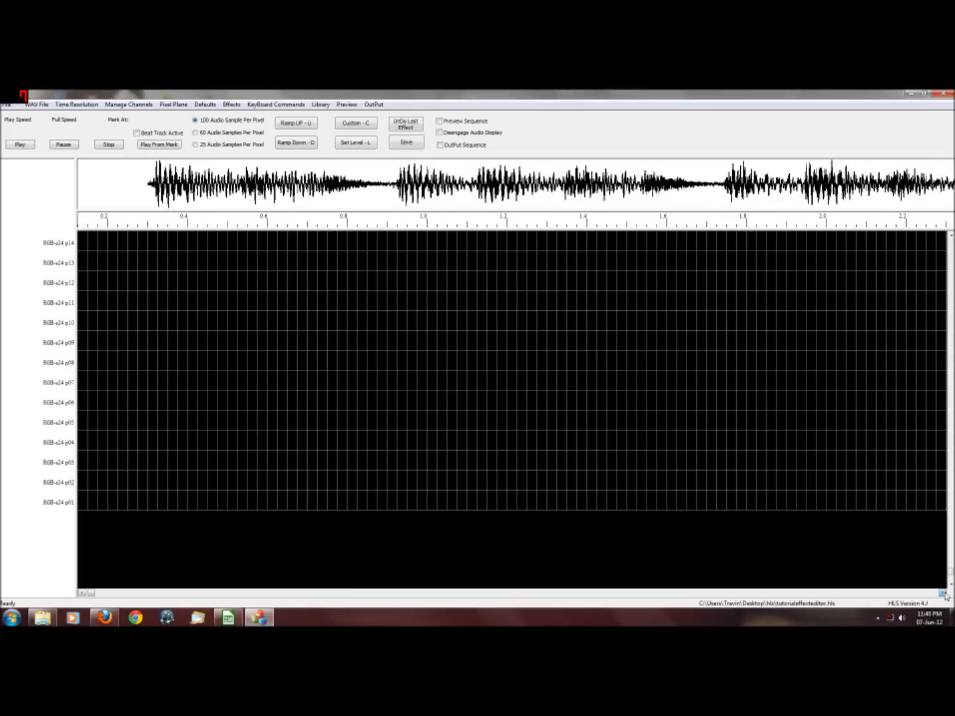
pyautogui.click(943, 593)
pyautogui.click(944, 594)
pyautogui.click(943, 594)
pyautogui.click(944, 593)
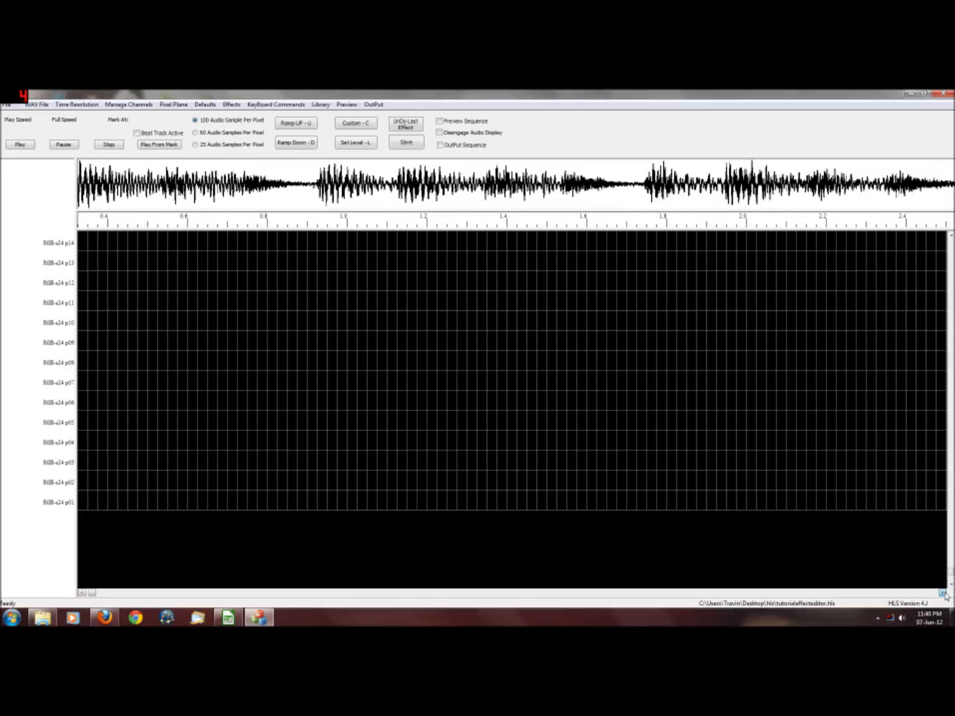
pyautogui.click(944, 593)
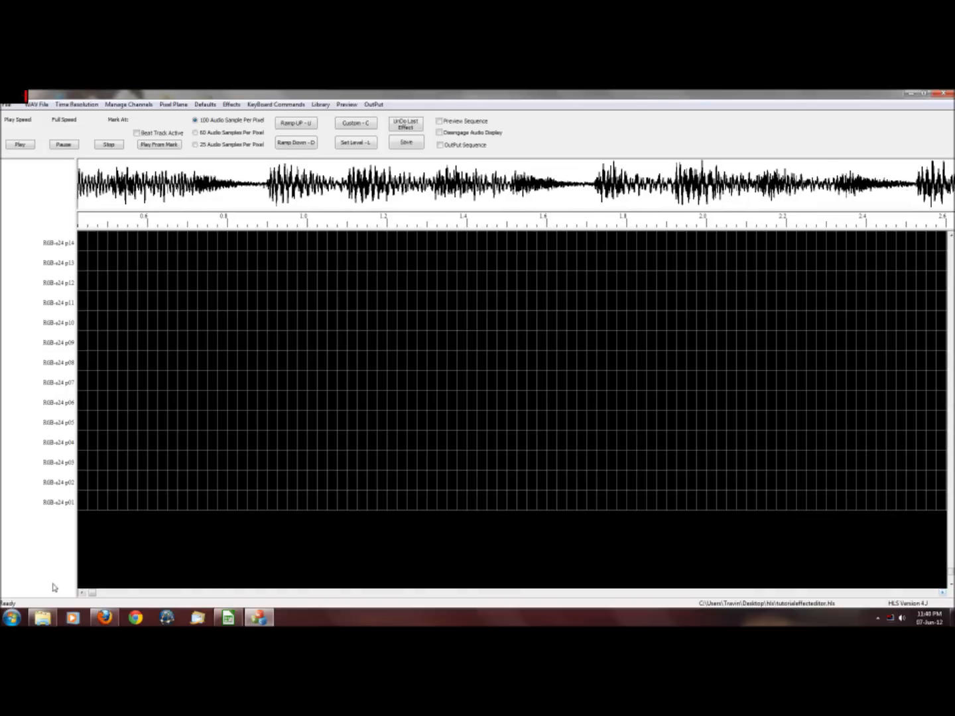
# Step: Set all 42 channels of s24 to white from 2.35 to 2.45 s, and all of s23 from 2.325 to 2.475 s
pyautogui.click(126, 593)
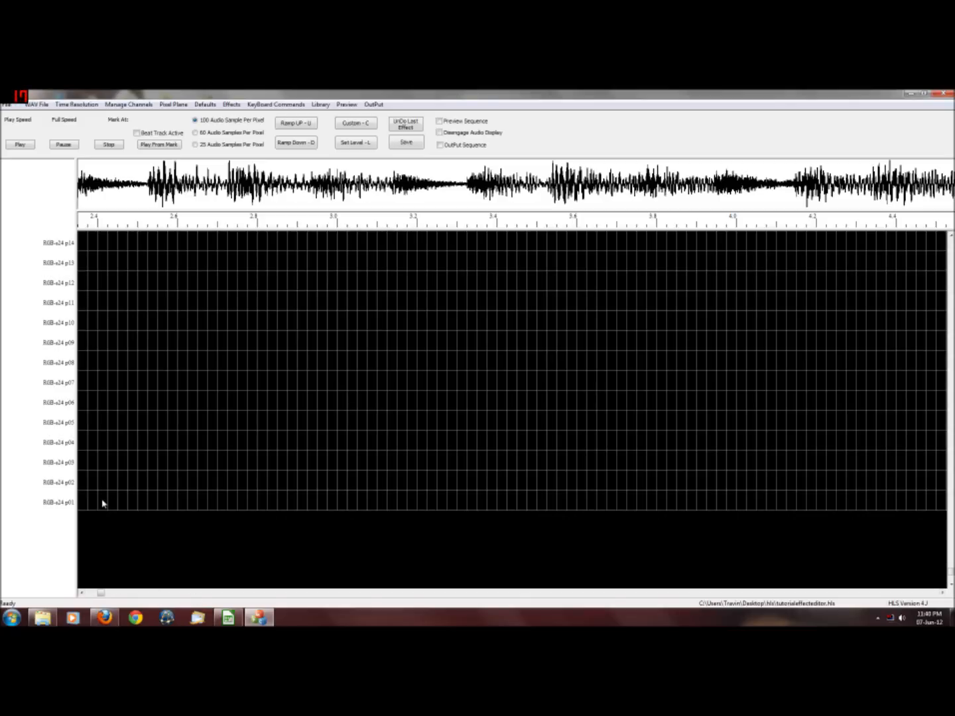
pyautogui.moveTo(102, 503); pyautogui.dragTo(113, 265)
pyautogui.click(83, 593)
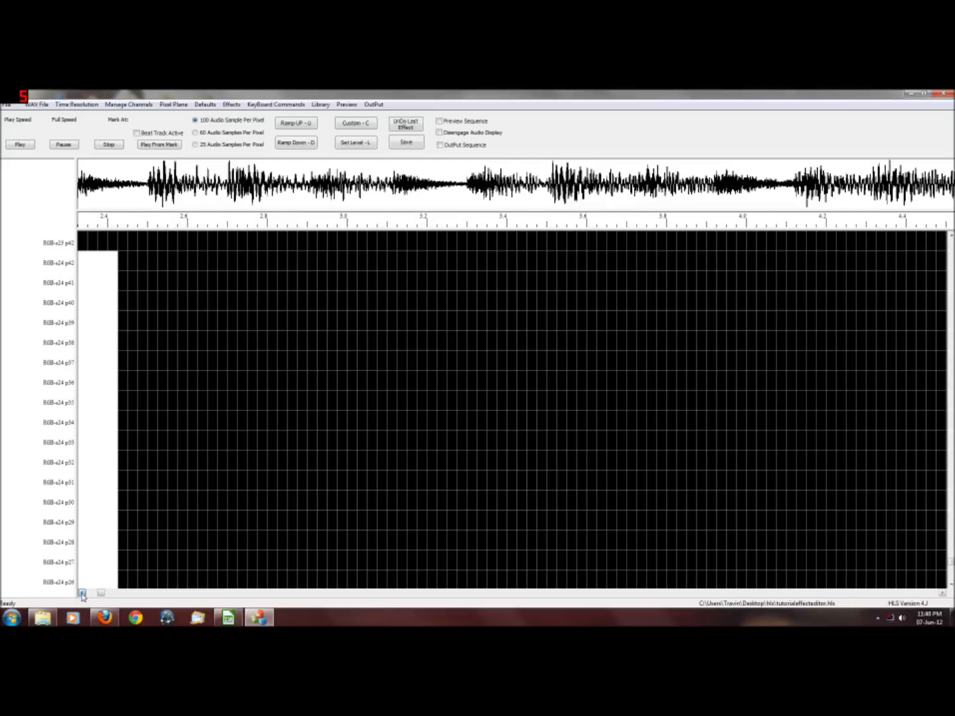
pyautogui.moveTo(84, 242); pyautogui.dragTo(125, 479)
pyautogui.moveTo(132, 528); pyautogui.dragTo(86, 247)
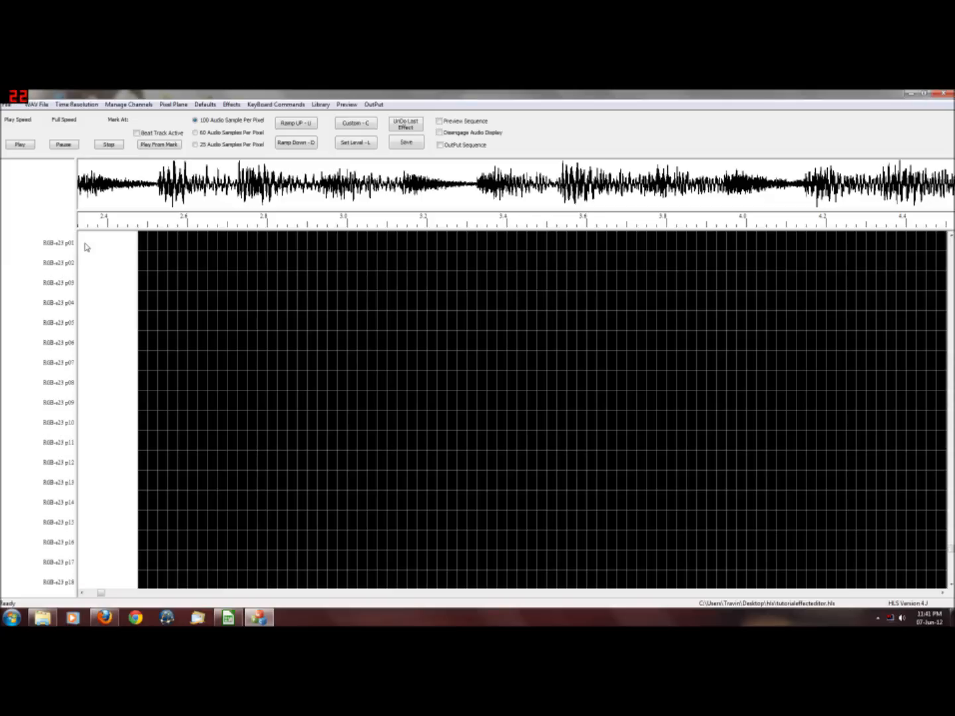
# Step: Set all 42 channels of s22 to white from 2.3 to 2.5 s
pyautogui.scroll(3, 117, 285)
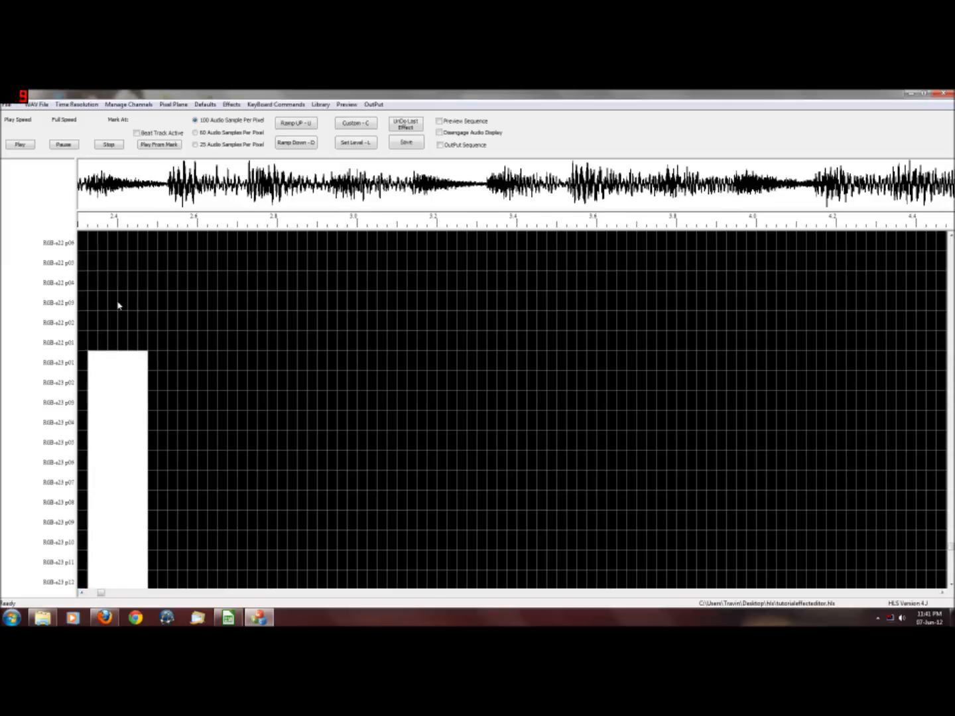
pyautogui.moveTo(144, 363); pyautogui.dragTo(82, 256)
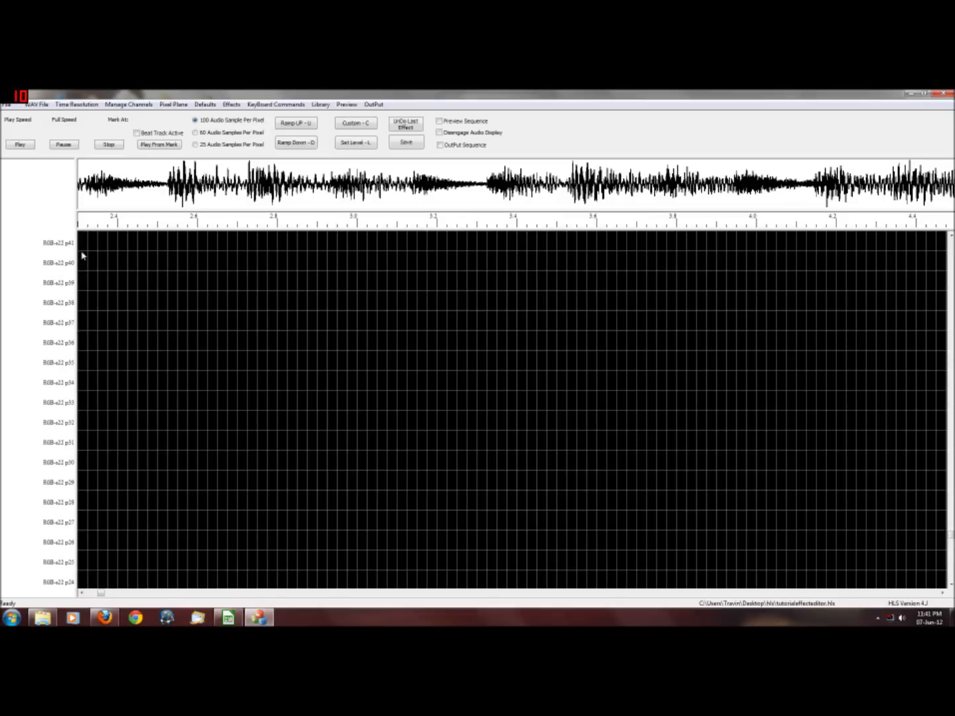
pyautogui.moveTo(83, 256); pyautogui.dragTo(83, 246)
# Step: Apply Set Level to all 42 channels of s21 from 2.275 to 2.525 s, filling them white
pyautogui.click(81, 593)
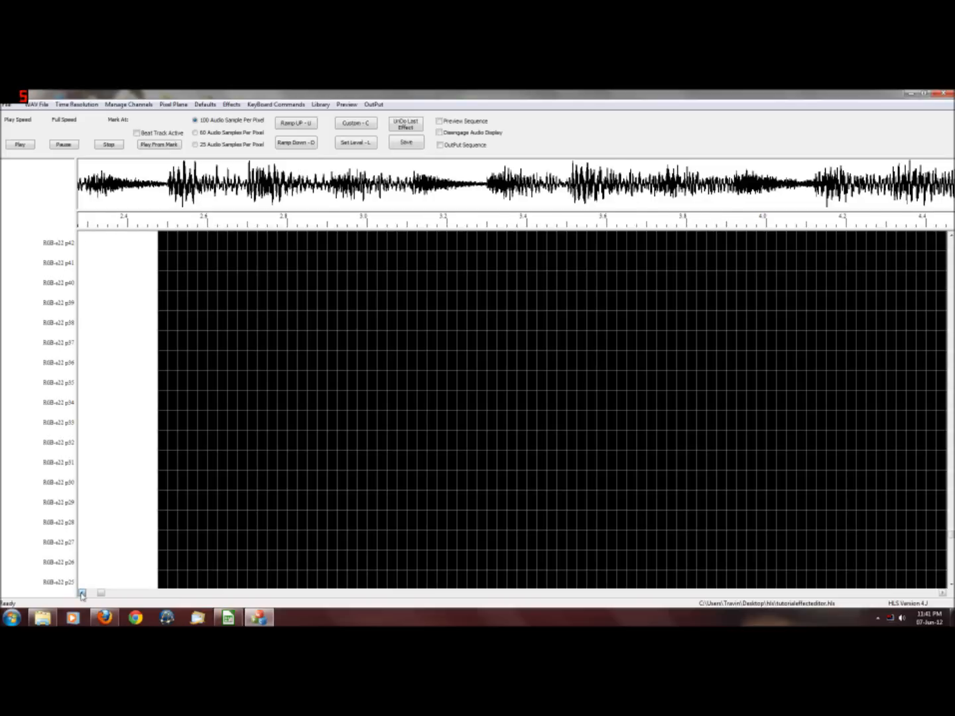
pyautogui.scroll(3, 156, 337)
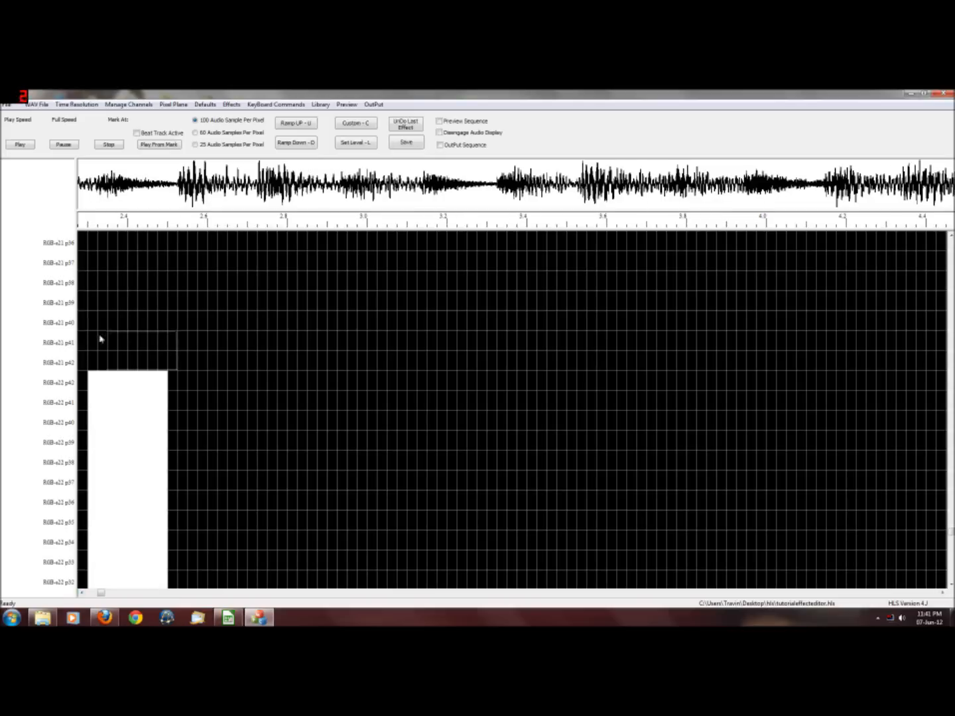
pyautogui.scroll(6, 86, 252)
pyautogui.scroll(6, 84, 253)
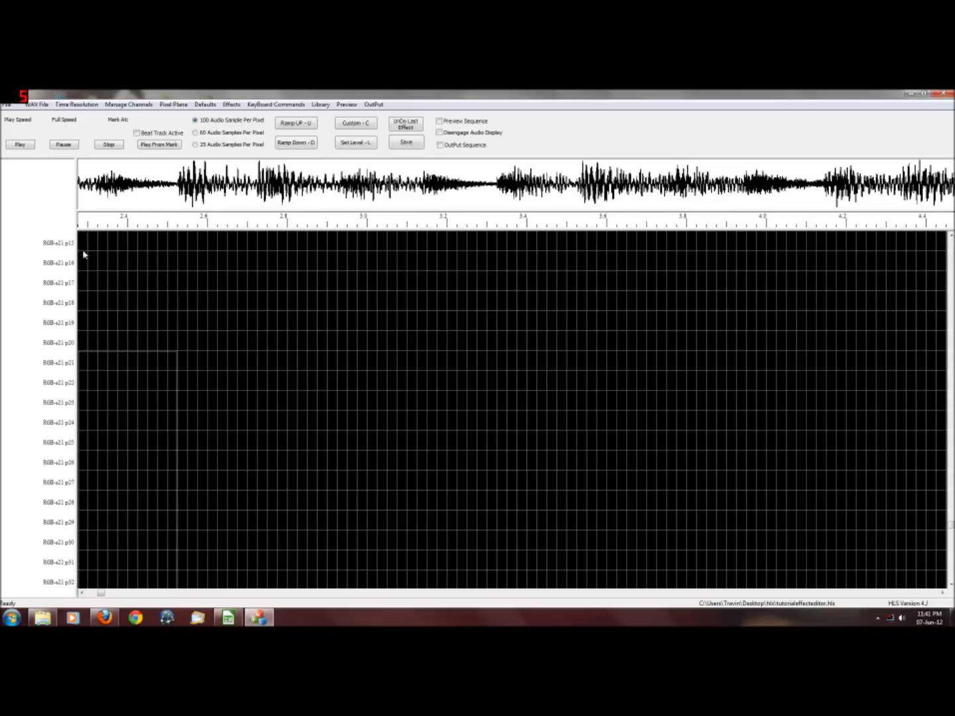
pyautogui.scroll(1, 83, 253)
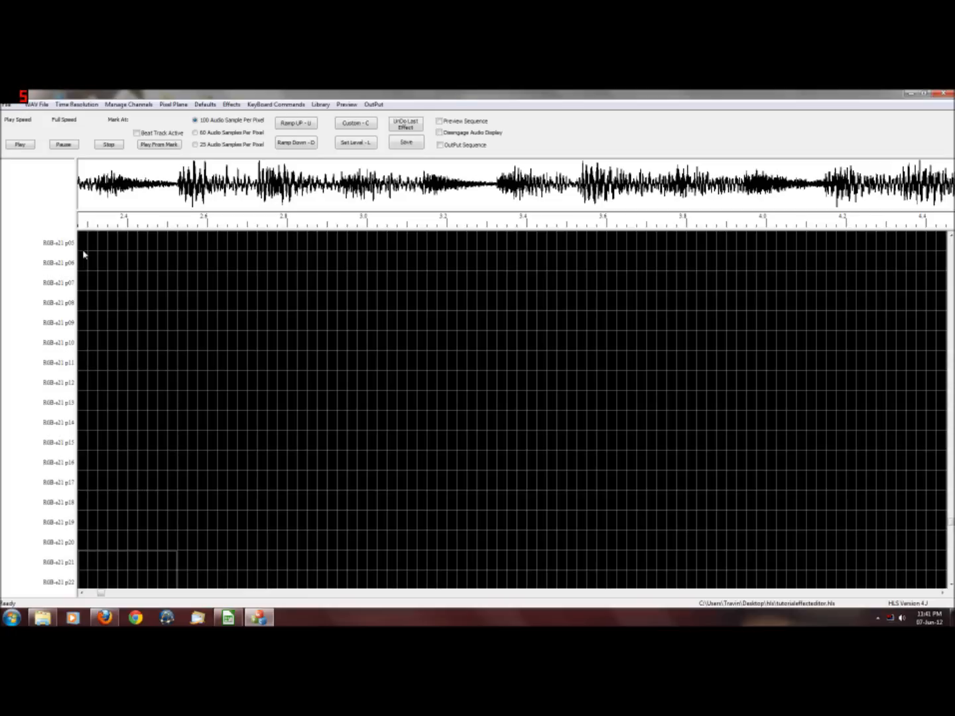
pyautogui.keyDown('shift'); pyautogui.click(84, 247); pyautogui.keyUp('shift')
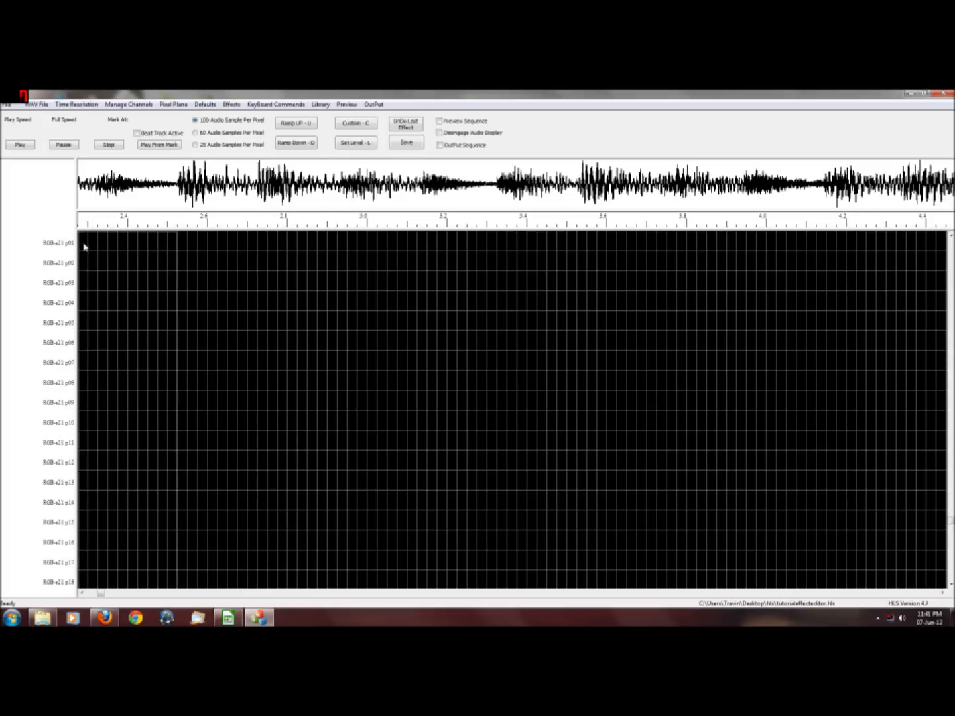
pyautogui.press('l')
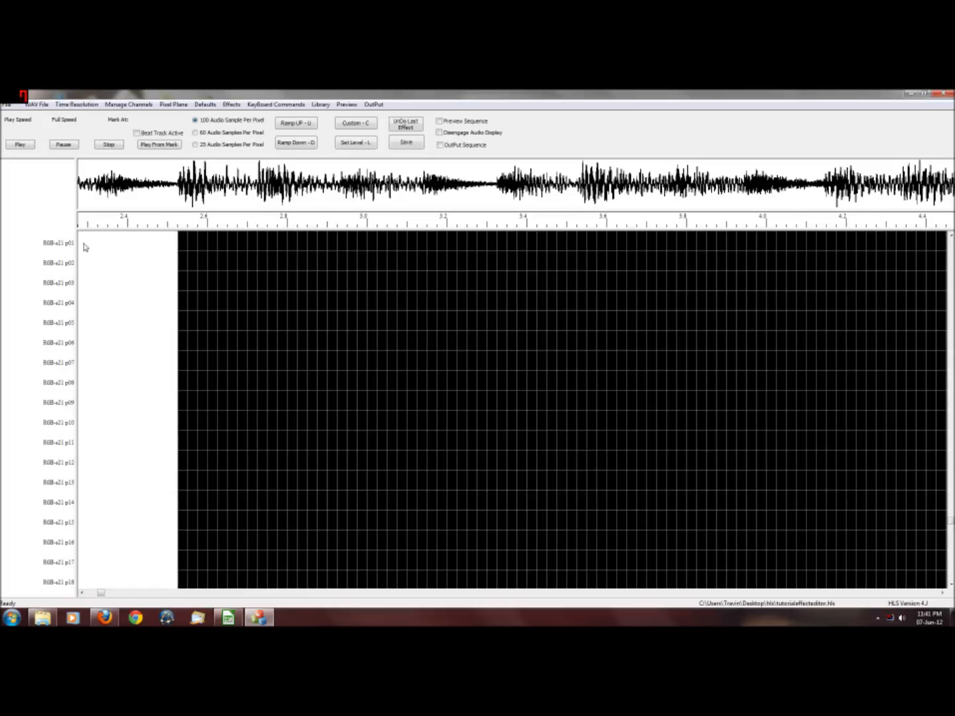
# Step: Fill all 42 channels of s20 with white from 2.25 to 2.55 s
pyautogui.click(82, 593)
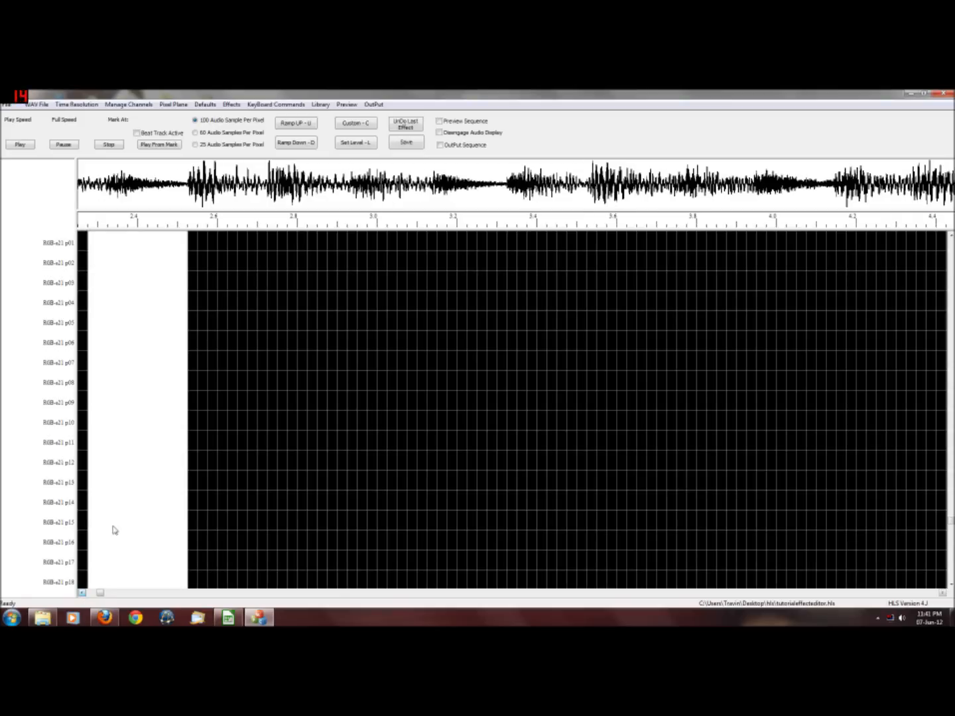
pyautogui.scroll(2, 116, 517)
pyautogui.scroll(1, 129, 478)
pyautogui.moveTo(129, 477); pyautogui.dragTo(83, 243)
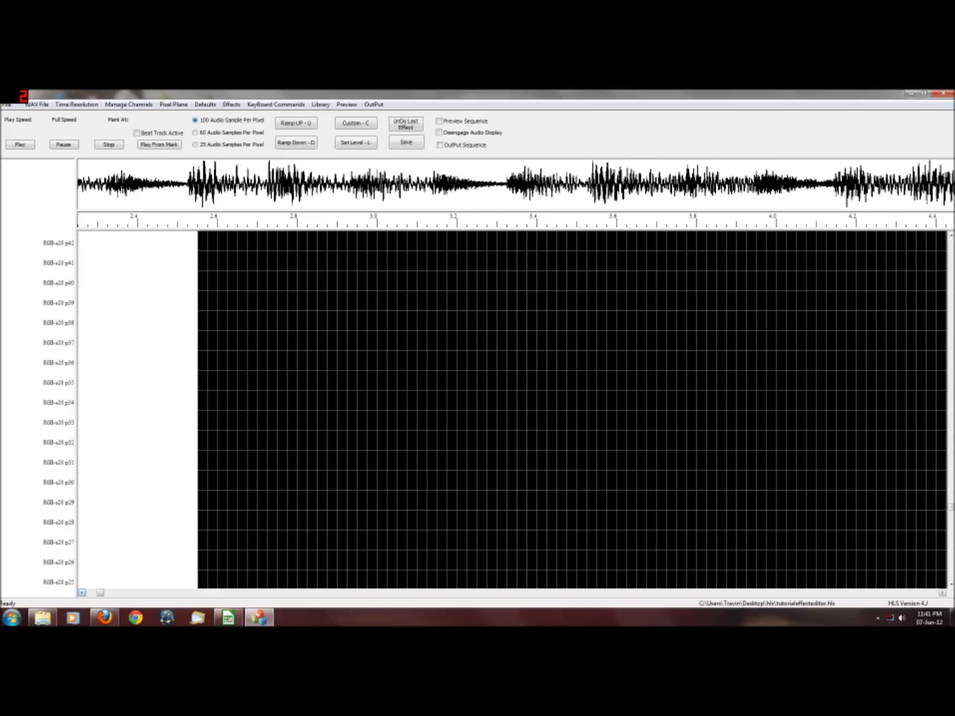
# Step: Fill all 42 channels of s19 with white from 2.225 to 2.575 s, and clear the stray fill on s18 p01
pyautogui.click(82, 593)
pyautogui.scroll(8, 129, 416)
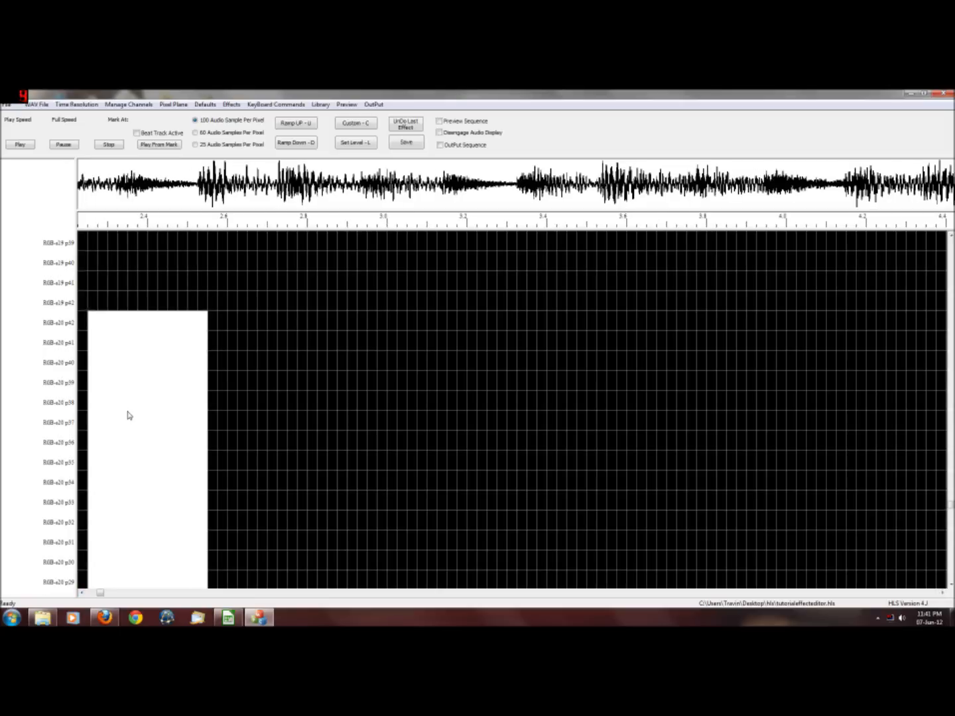
pyautogui.moveTo(129, 416); pyautogui.dragTo(86, 244)
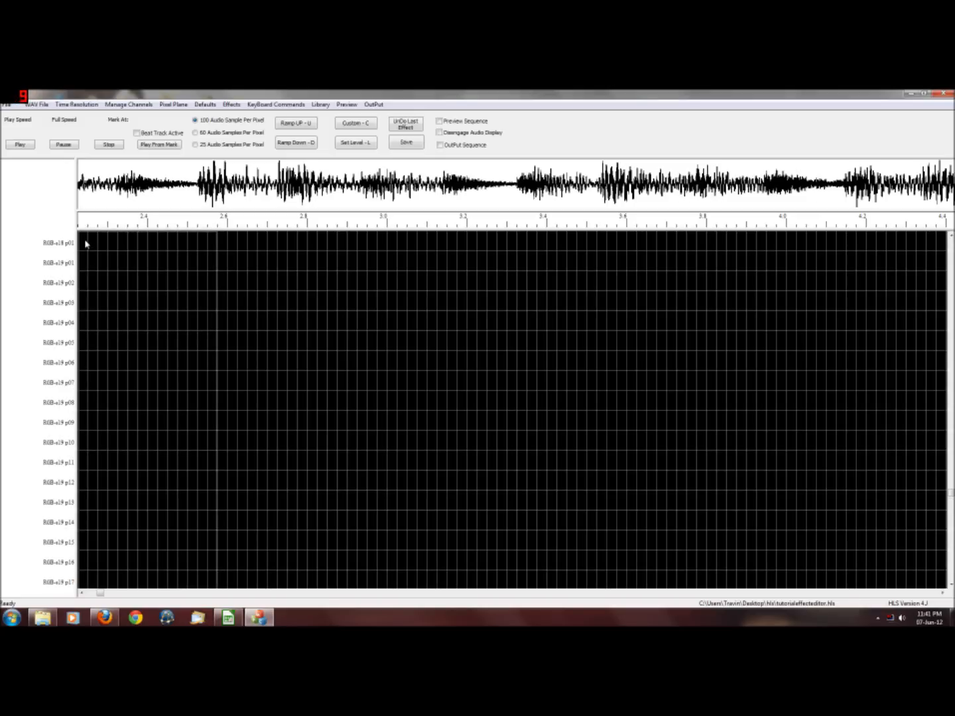
pyautogui.moveTo(85, 244); pyautogui.dragTo(87, 249)
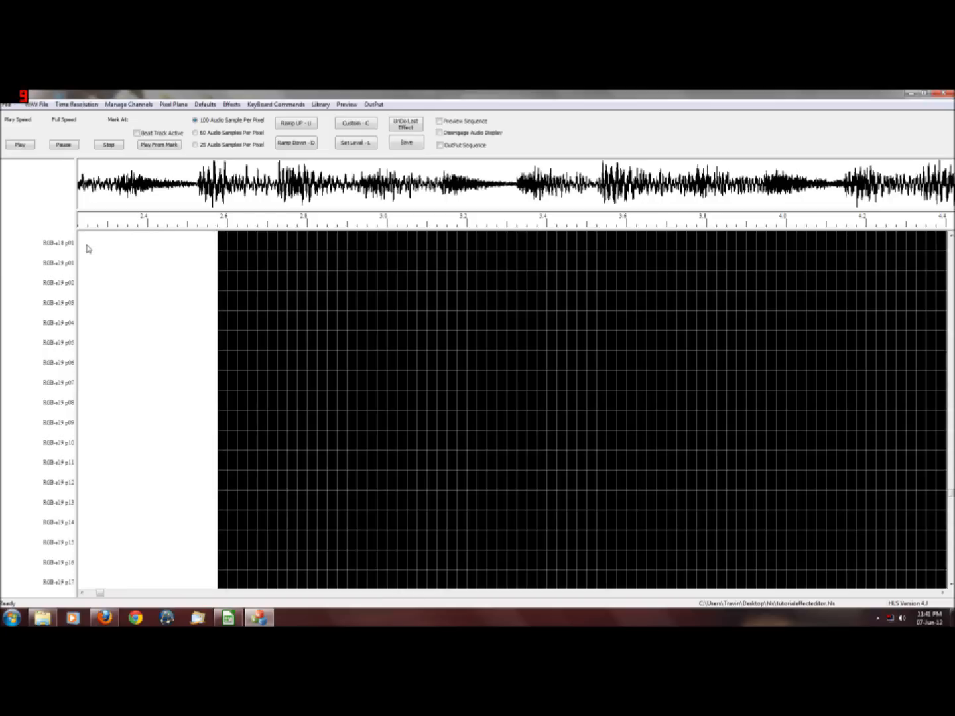
pyautogui.moveTo(233, 241); pyautogui.dragTo(86, 243)
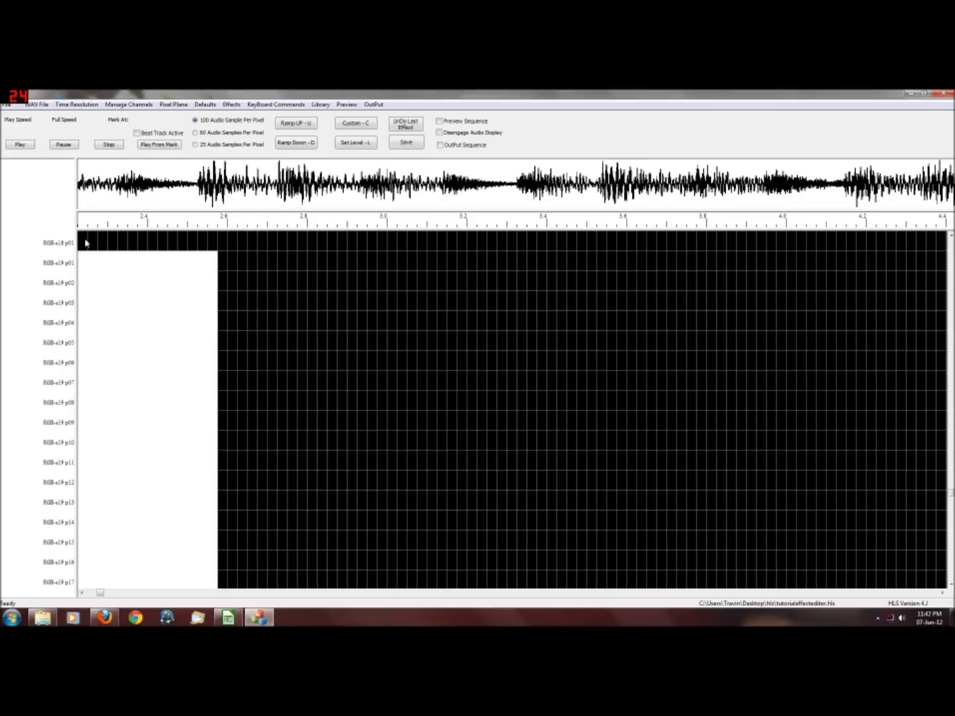
# Step: Set all 42 channels of s18 to white from 2.2 to 2.6 s
pyautogui.scroll(1, 153, 286)
pyautogui.click(82, 593)
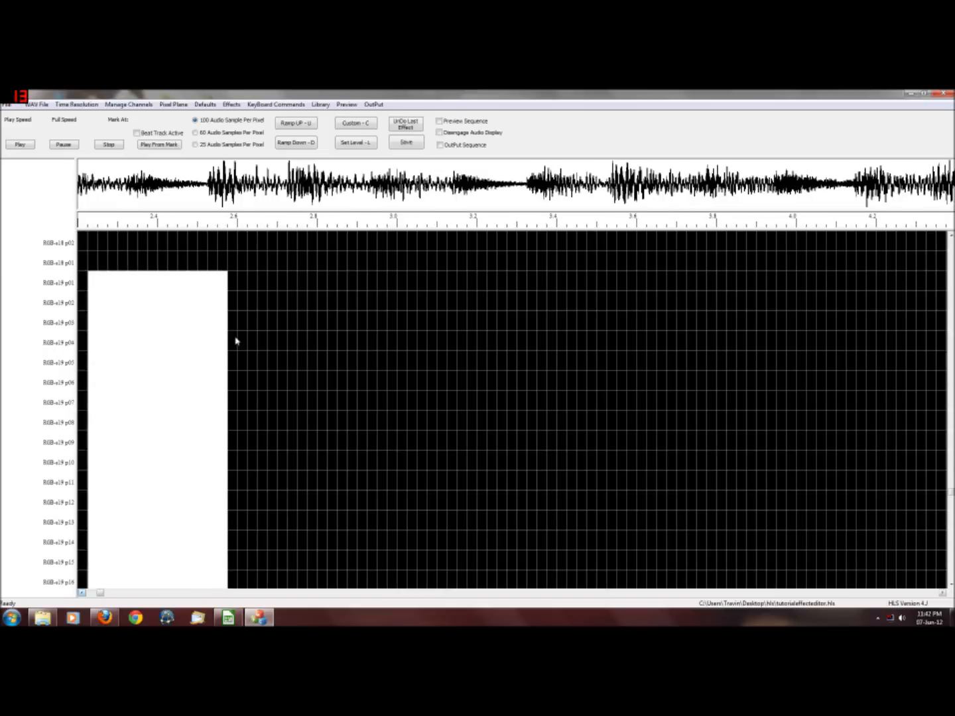
pyautogui.moveTo(232, 259); pyautogui.dragTo(82, 264)
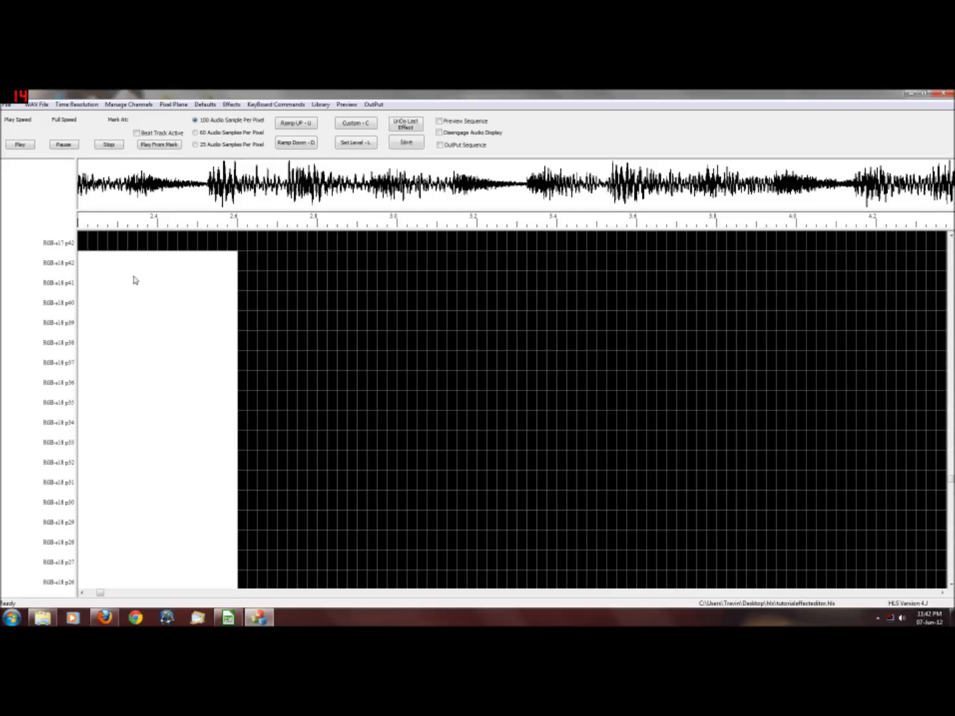
# Step: Apply Set Level to all 42 channels of s17 from 2.175 to 2.625 s, filling them white
pyautogui.click(82, 593)
pyautogui.scroll(1, 218, 326)
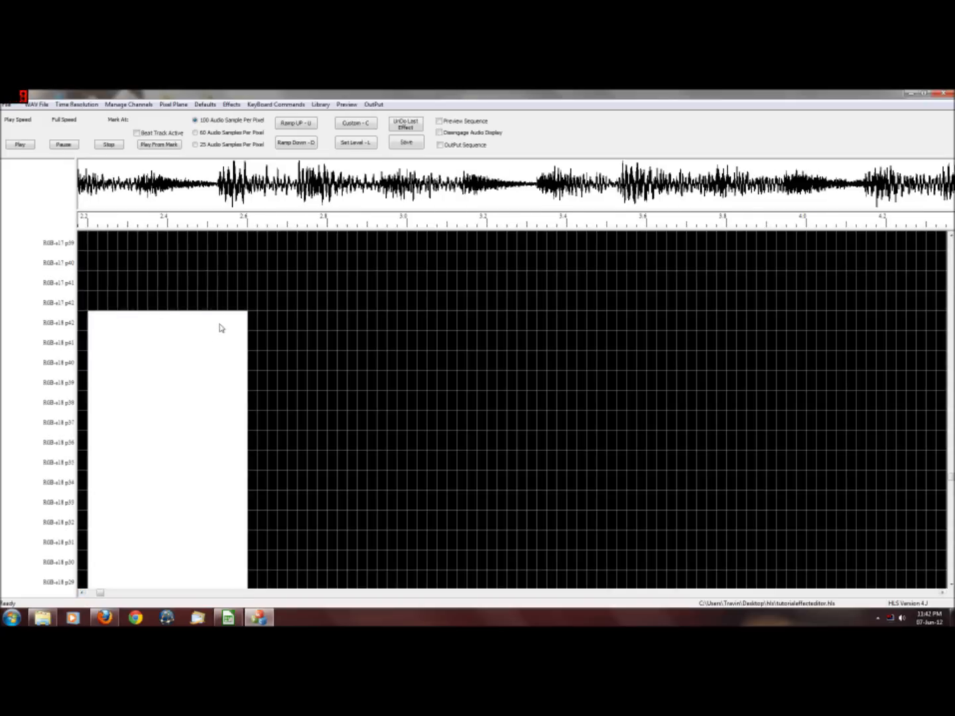
pyautogui.scroll(1, 219, 328)
pyautogui.moveTo(252, 361); pyautogui.dragTo(84, 246)
pyautogui.scroll(3, 94, 243)
pyautogui.scroll(2, 85, 245)
pyautogui.scroll(6, 84, 245)
pyautogui.scroll(4, 84, 245)
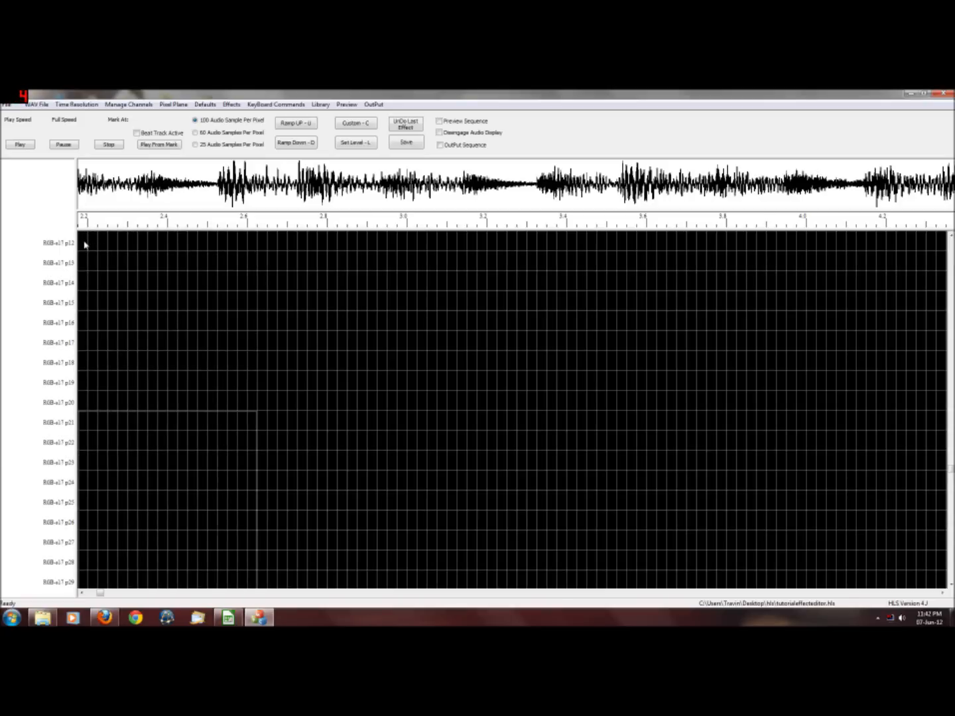
pyautogui.scroll(6, 84, 245)
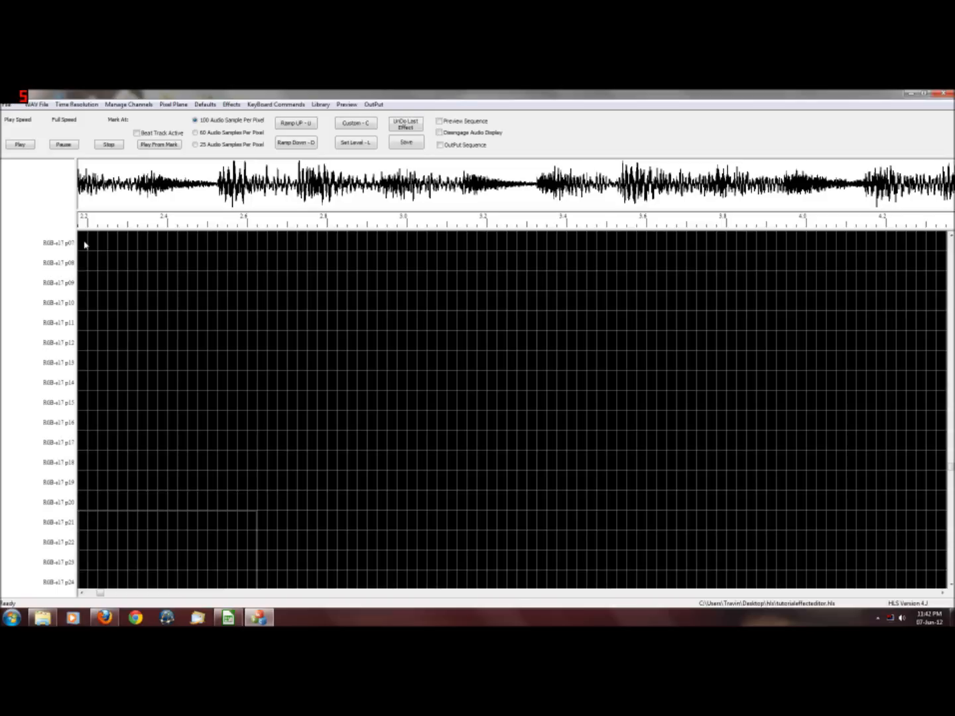
pyautogui.scroll(3, 85, 246)
pyautogui.keyDown('shift'); pyautogui.click(85, 240); pyautogui.keyUp('shift')
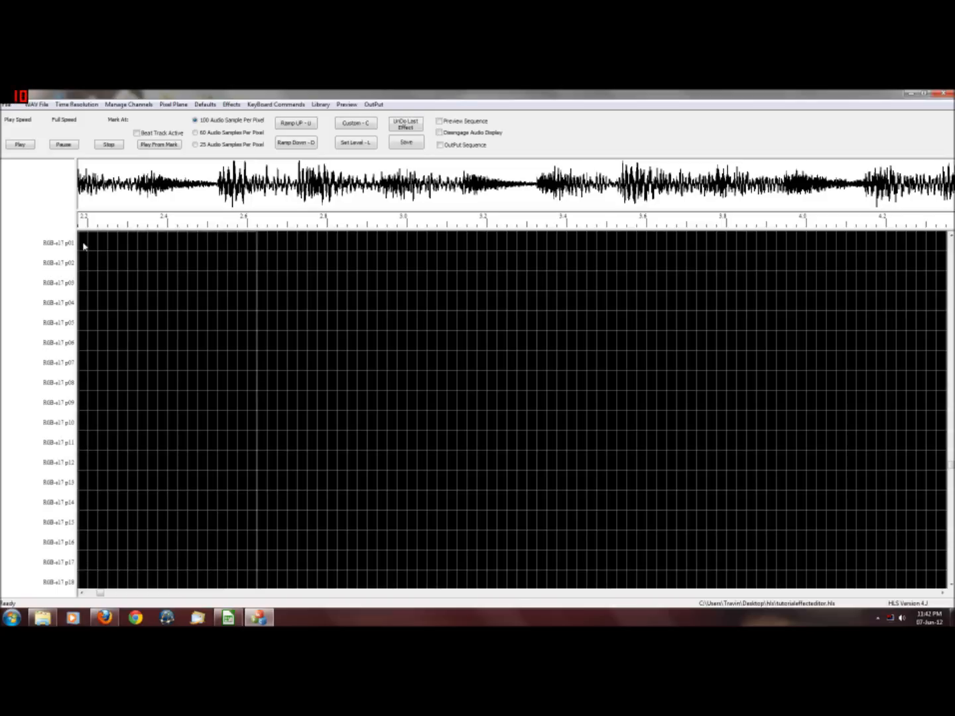
pyautogui.press('l')
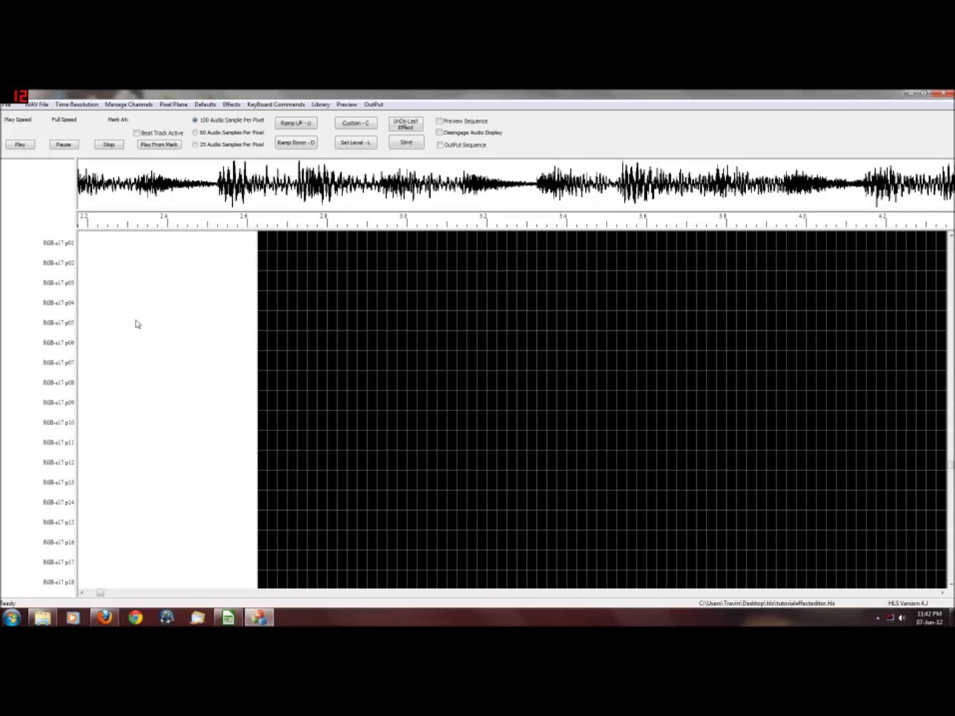
# Step: Fill all 42 channels of s16 with white from 2.15 to 2.65 s
pyautogui.click(85, 594)
pyautogui.scroll(6, 184, 354)
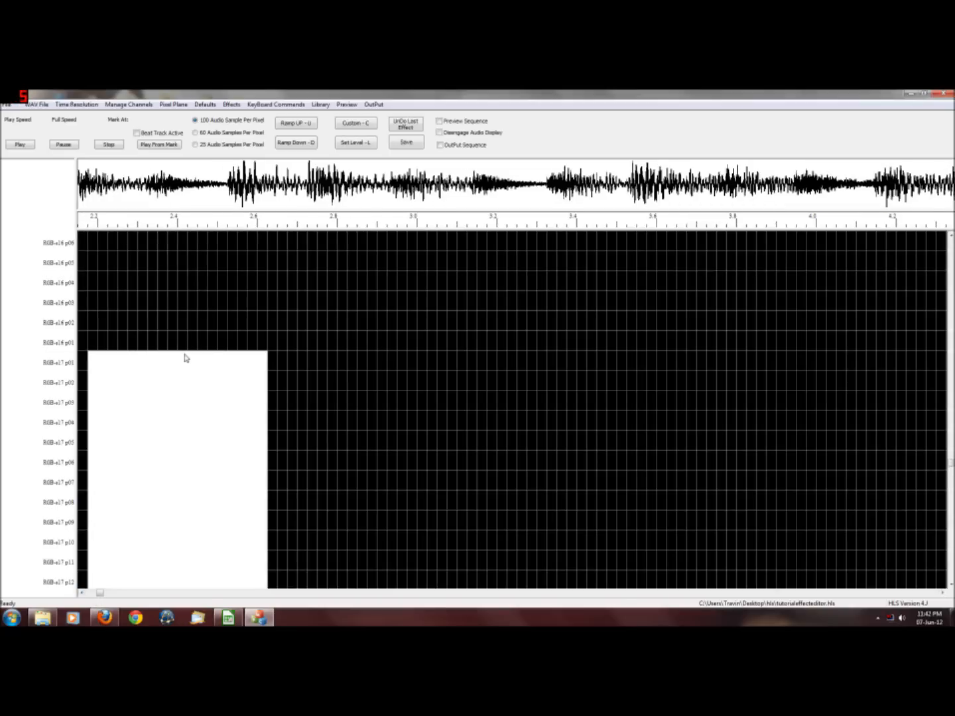
pyautogui.moveTo(272, 343); pyautogui.dragTo(82, 265)
pyautogui.scroll(6, 90, 247)
pyautogui.scroll(14, 89, 247)
pyautogui.scroll(13, 83, 252)
pyautogui.scroll(4, 82, 246)
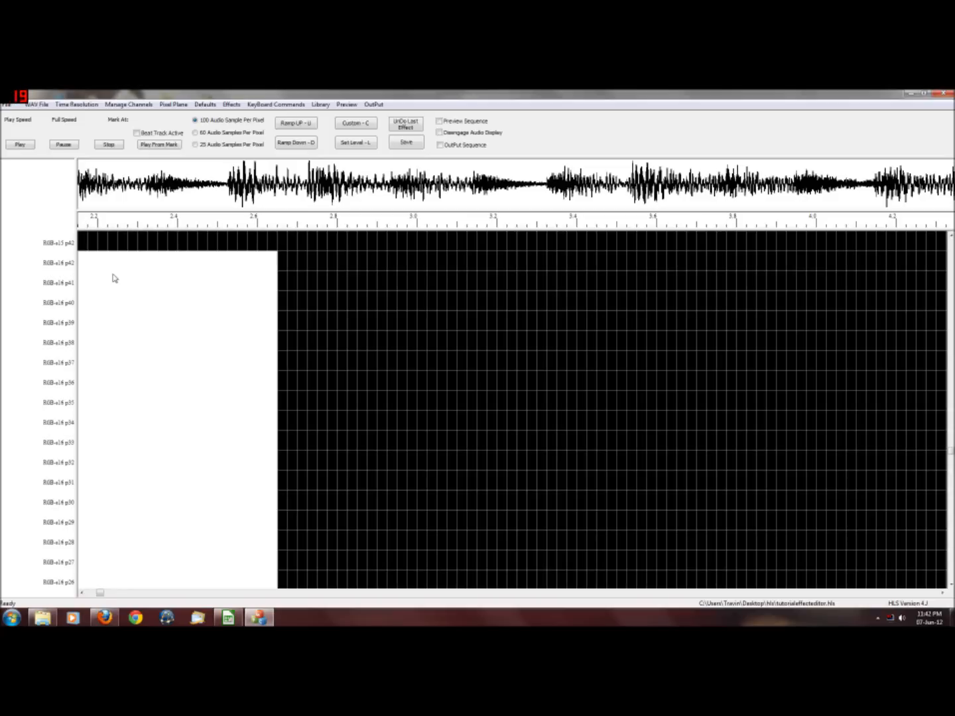
# Step: Set all 42 channels of s15 to white from 2.125 to 2.675 s
pyautogui.click(81, 592)
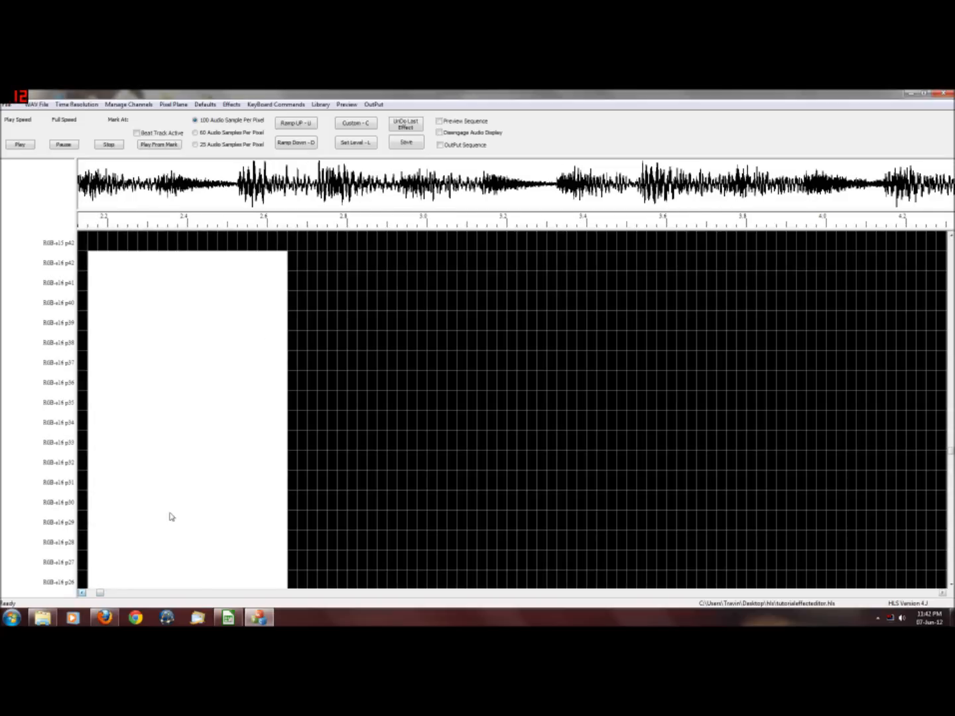
pyautogui.scroll(6, 287, 323)
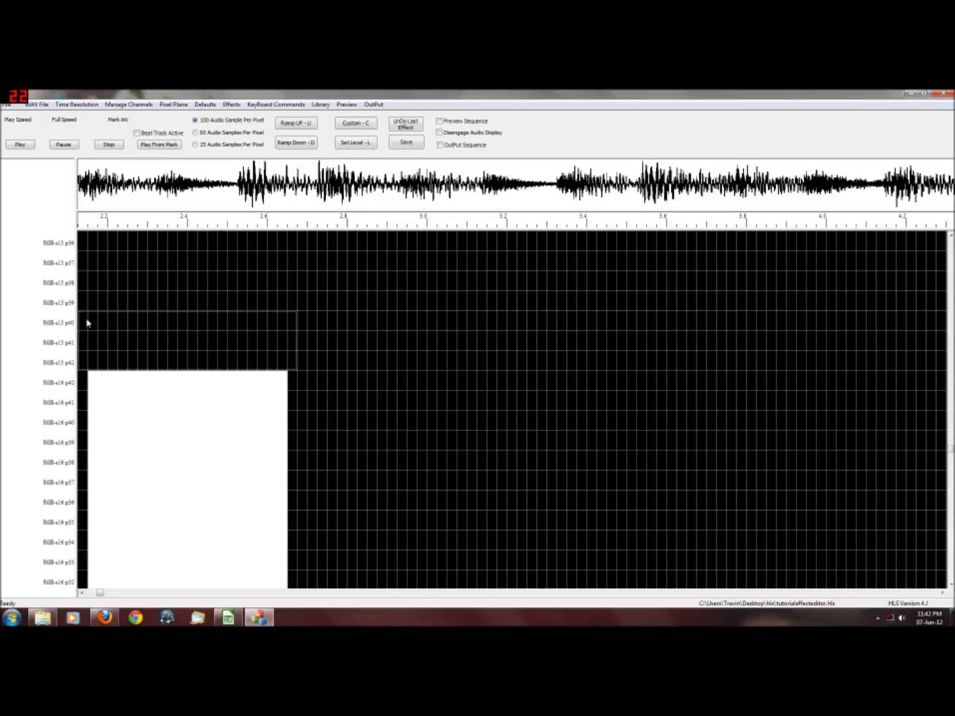
pyautogui.scroll(10, 92, 305)
pyautogui.scroll(17, 92, 305)
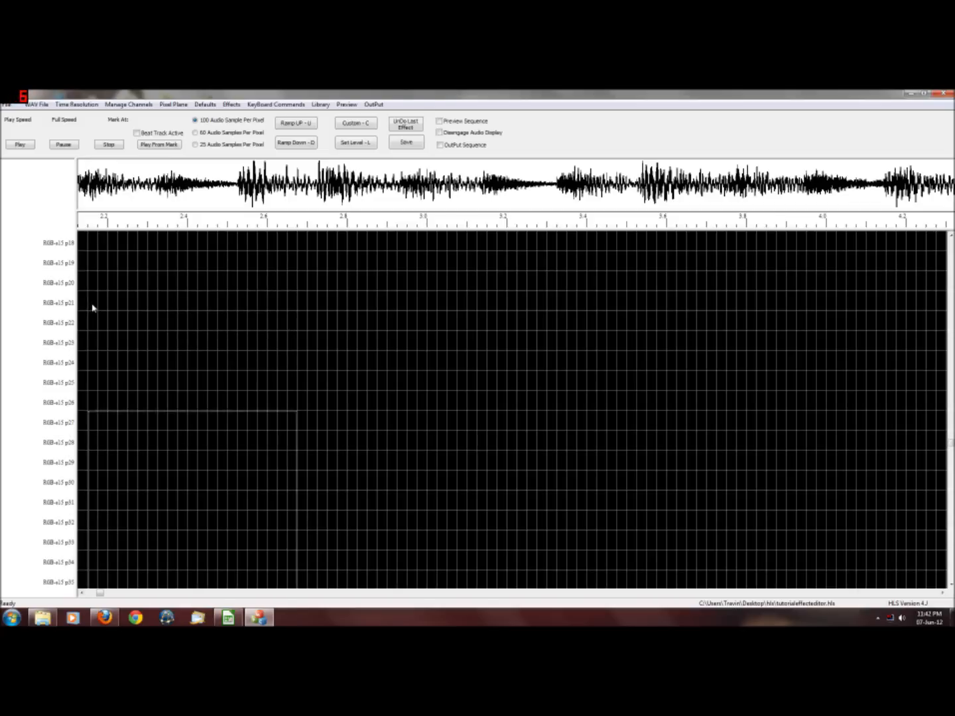
pyautogui.scroll(5, 84, 249)
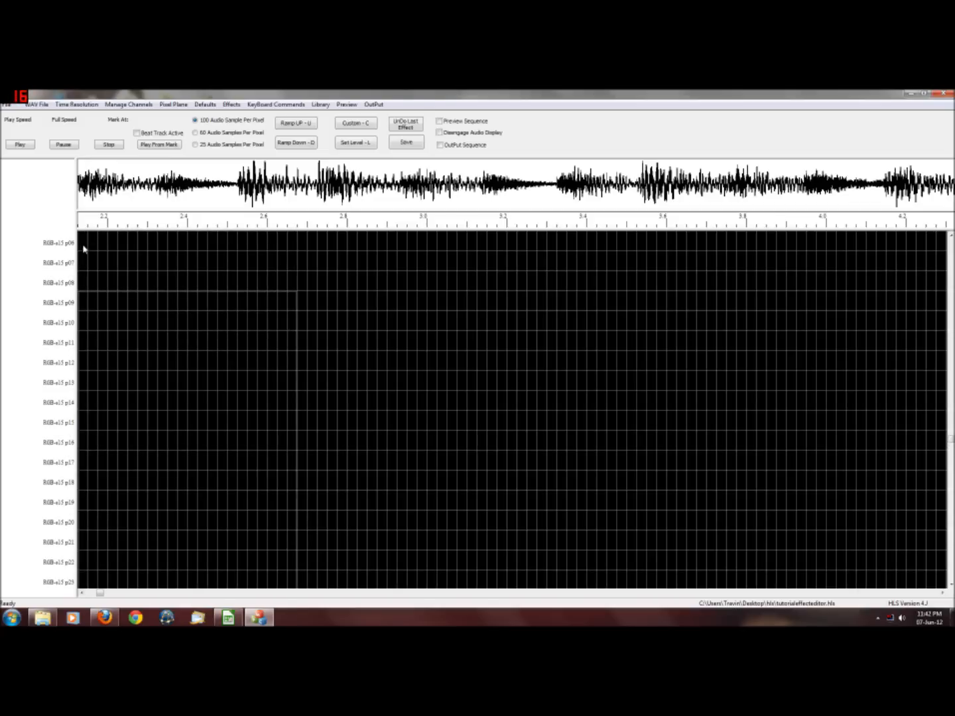
pyautogui.scroll(5, 84, 266)
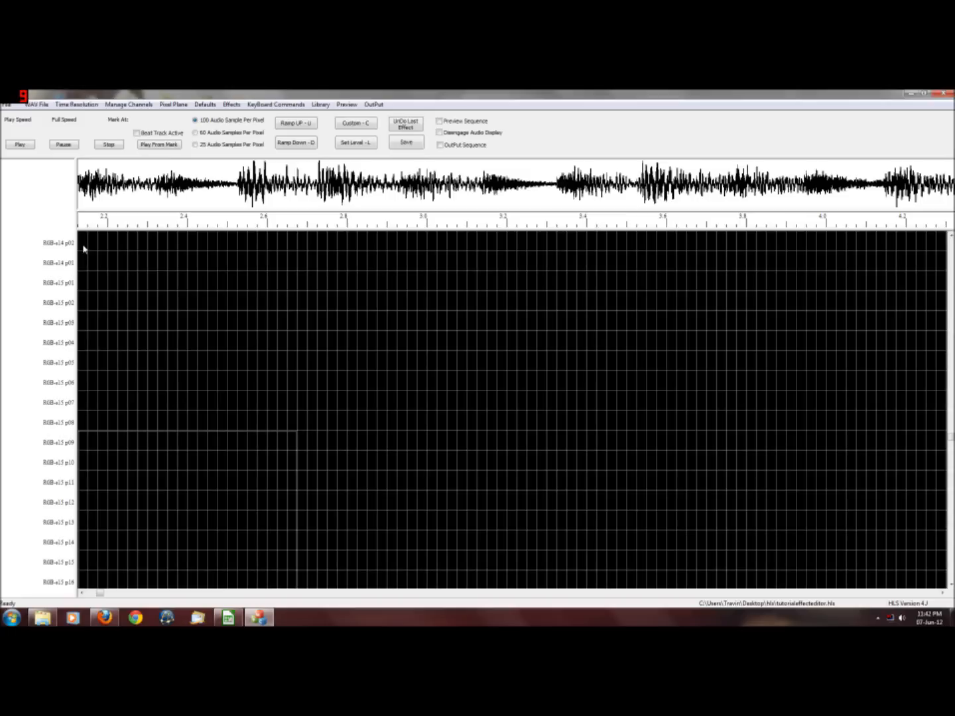
pyautogui.click(83, 284)
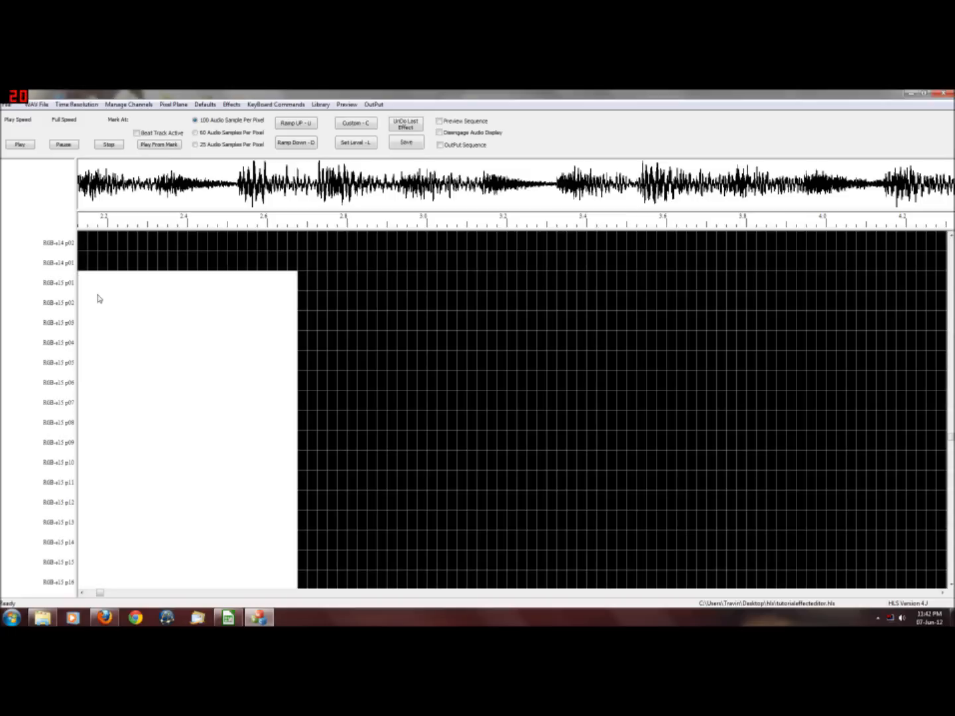
# Step: Set all 42 channels of s14 to white from 2.1 to 2.7 s
pyautogui.click(83, 592)
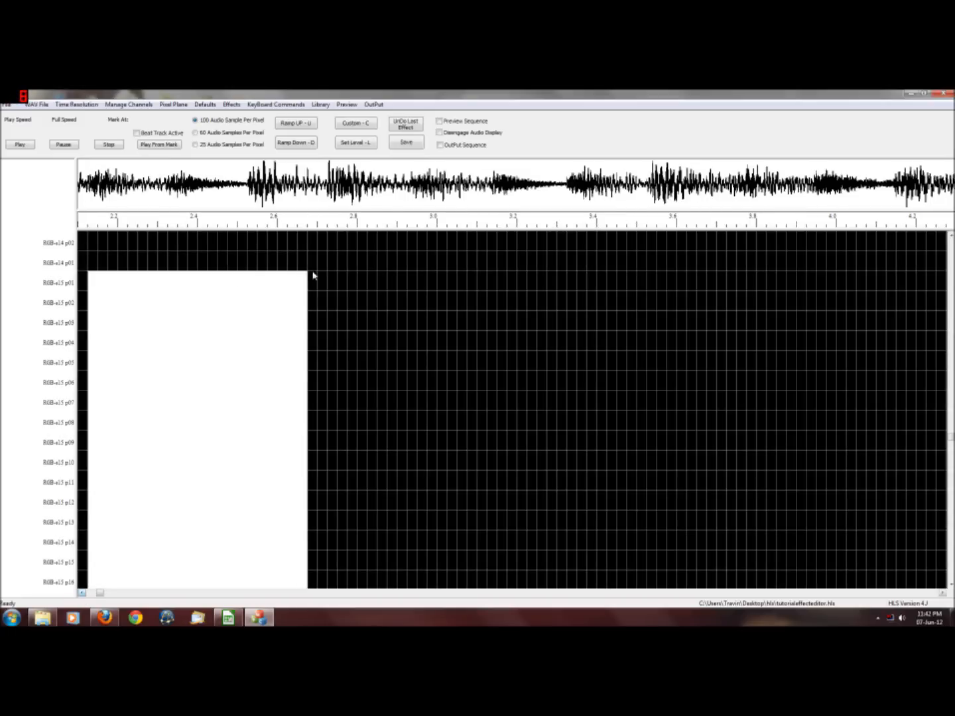
pyautogui.scroll(5, 85, 263)
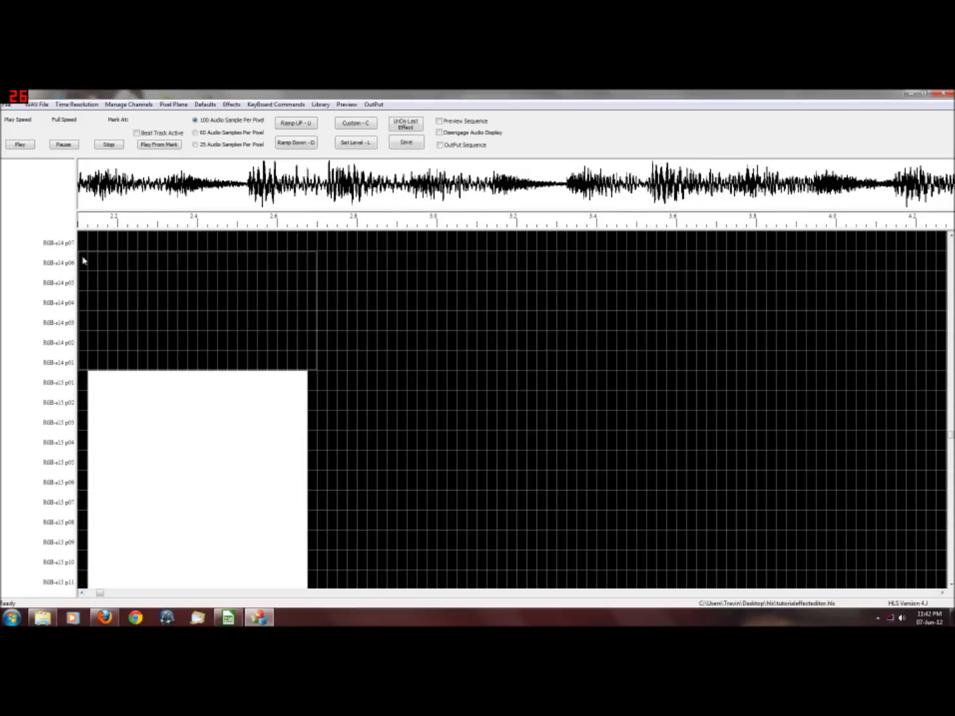
pyautogui.scroll(9, 83, 261)
pyautogui.scroll(15, 84, 262)
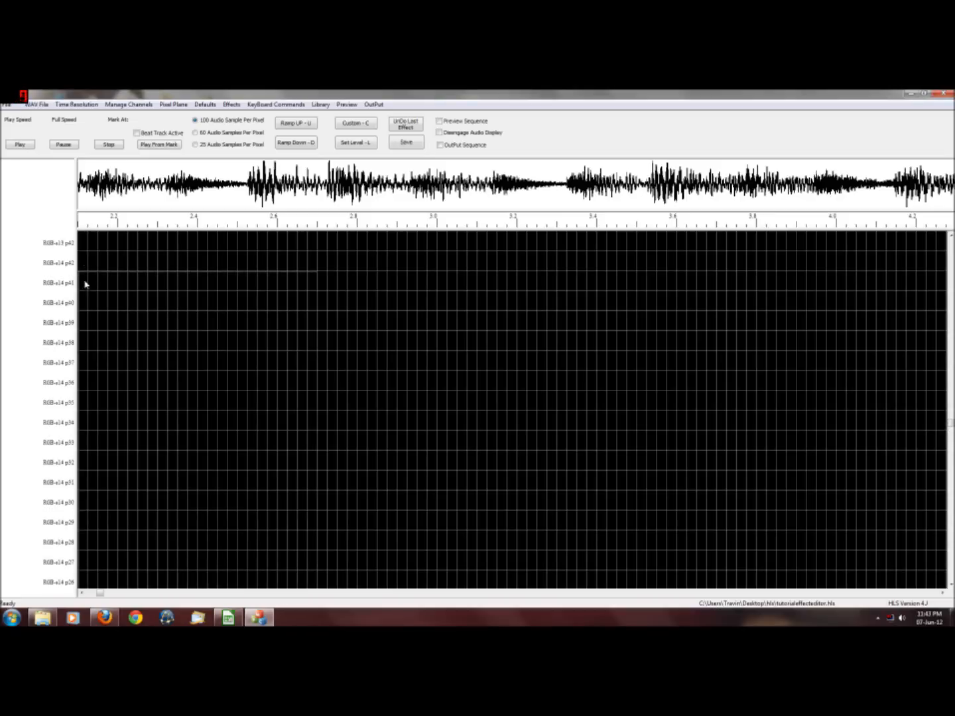
pyautogui.keyDown('shift'); pyautogui.click(85, 264); pyautogui.keyUp('shift')
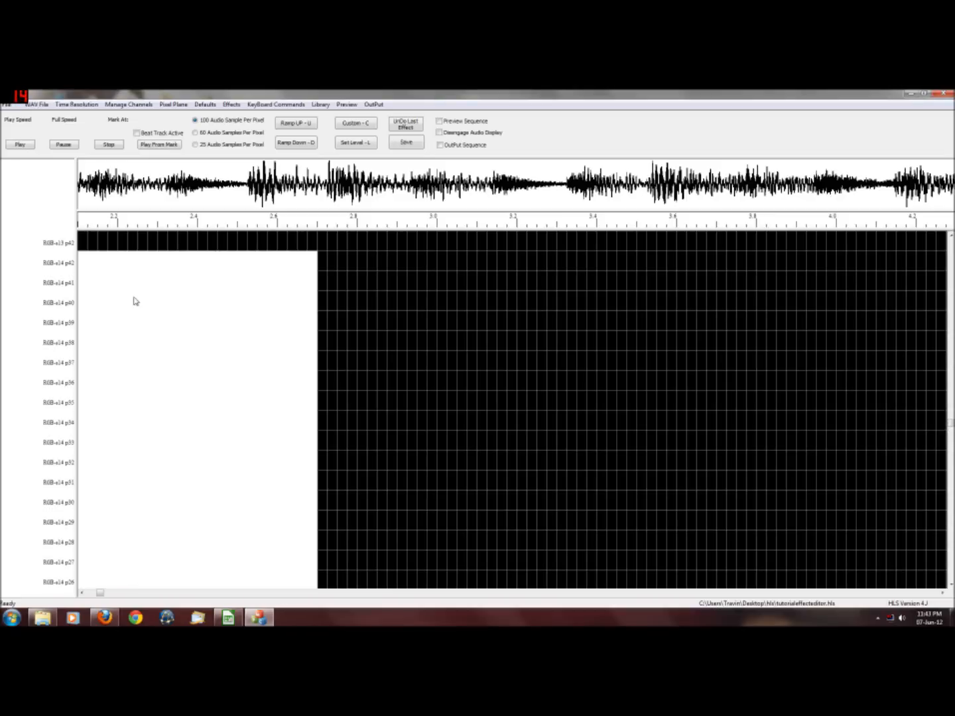
# Step: Fill all 42 channels of s13 with white from 2.075 to 2.725 s
pyautogui.click(82, 592)
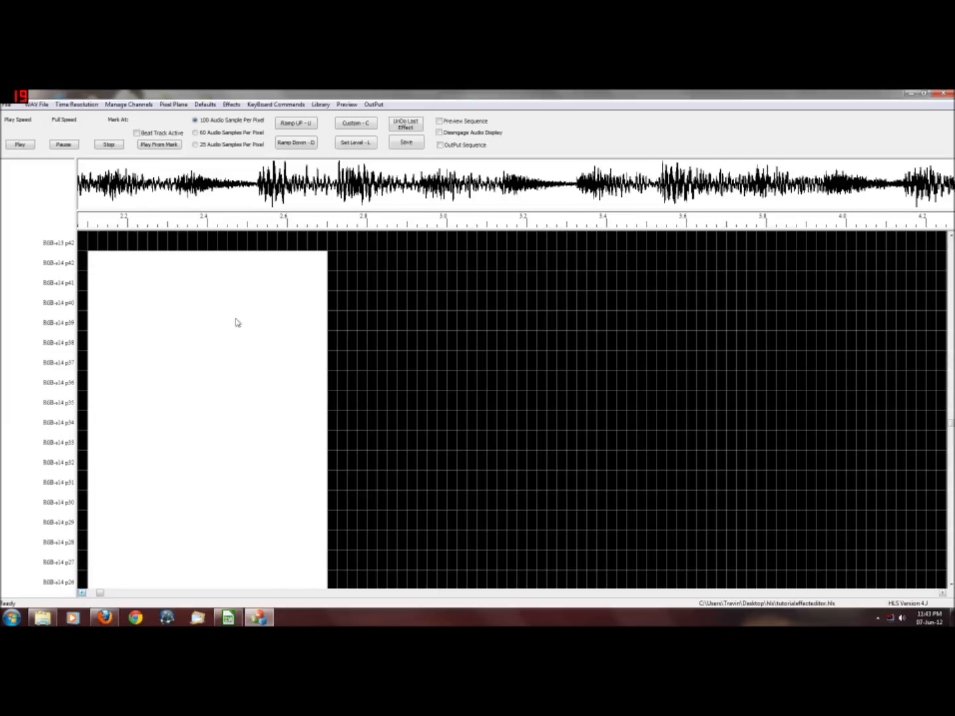
pyautogui.scroll(4, 255, 344)
pyautogui.scroll(3, 256, 344)
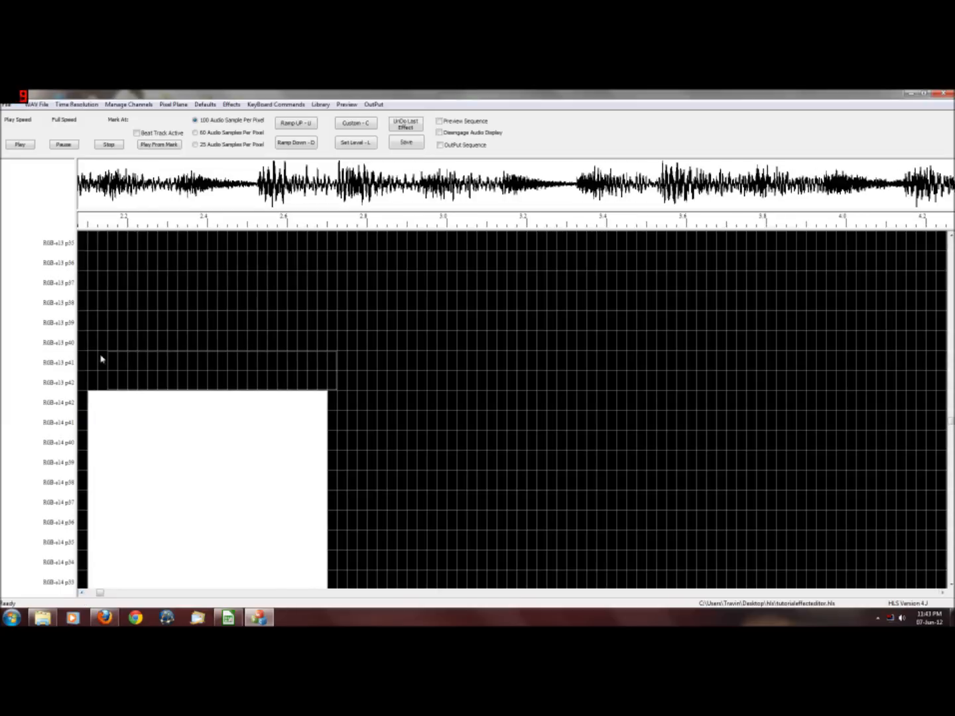
pyautogui.scroll(13, 89, 255)
pyautogui.scroll(13, 88, 254)
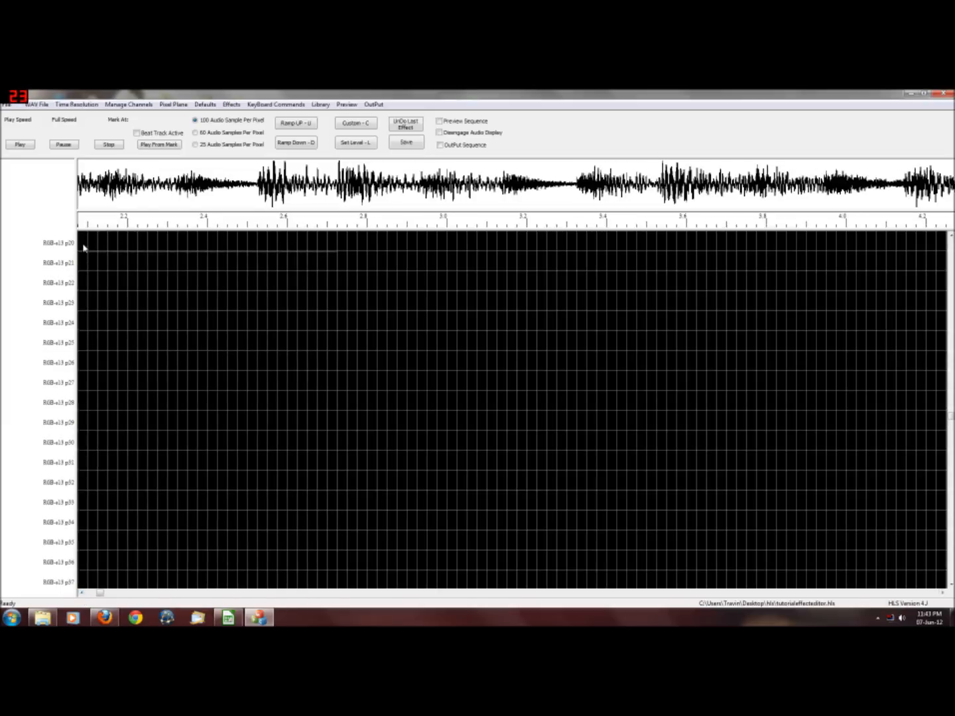
pyautogui.scroll(7, 83, 248)
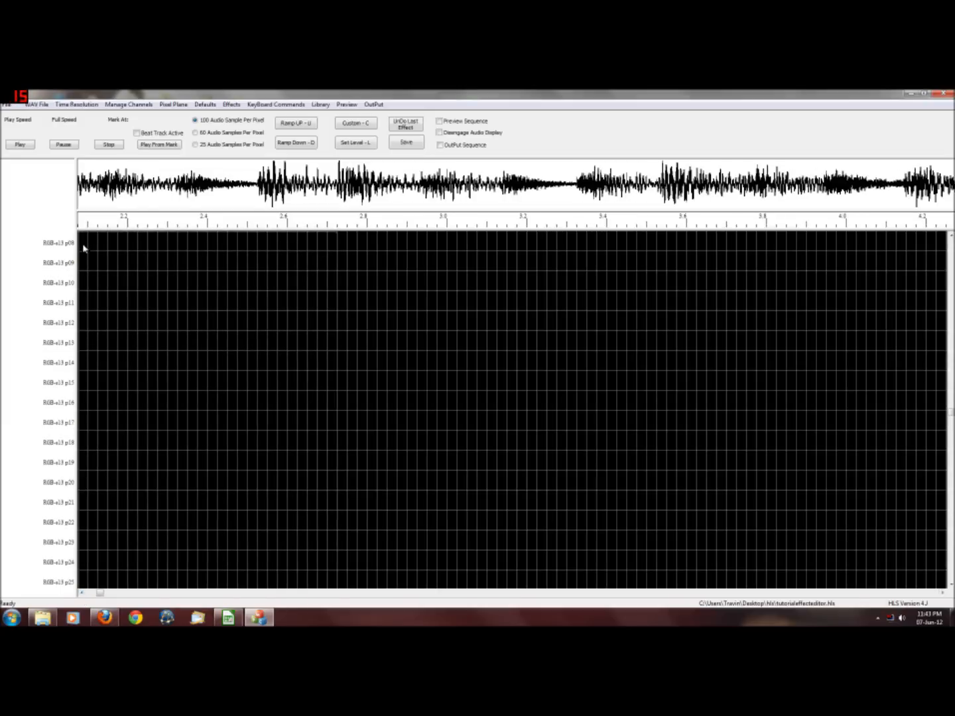
pyautogui.scroll(2, 85, 262)
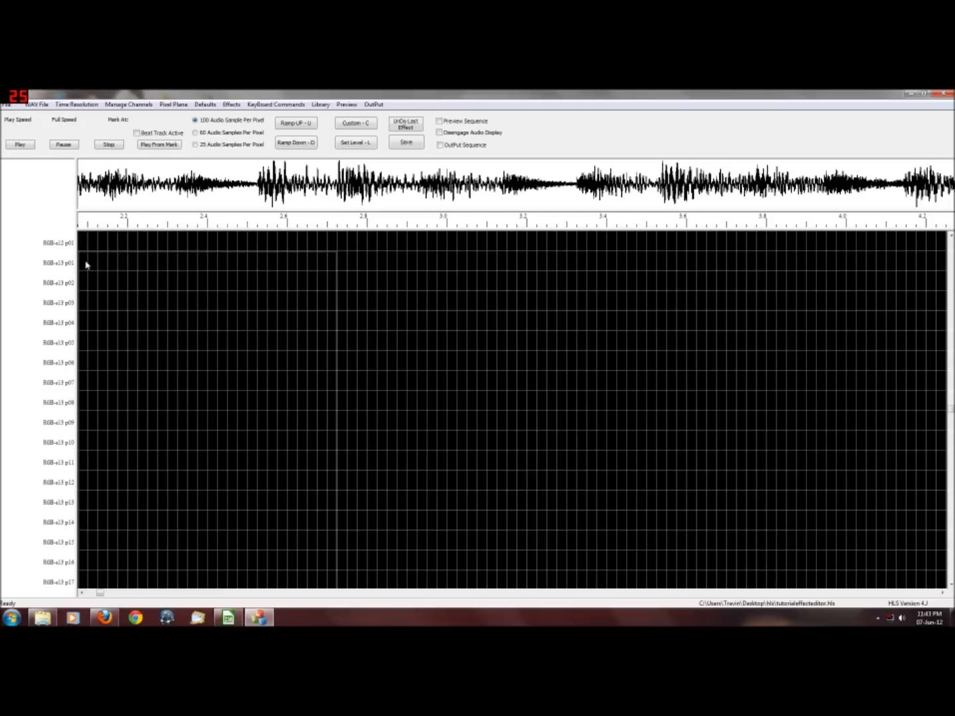
pyautogui.press('o')
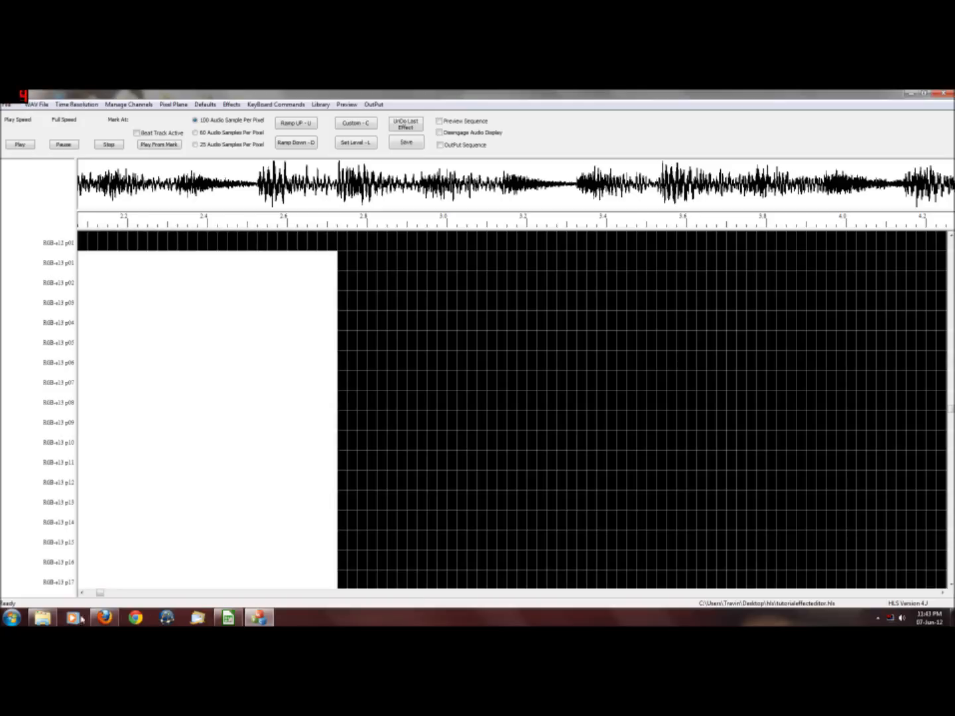
# Step: Set all 42 channels of s12 to white from 2.05 to 2.75 s
pyautogui.click(82, 593)
pyautogui.scroll(3, 298, 278)
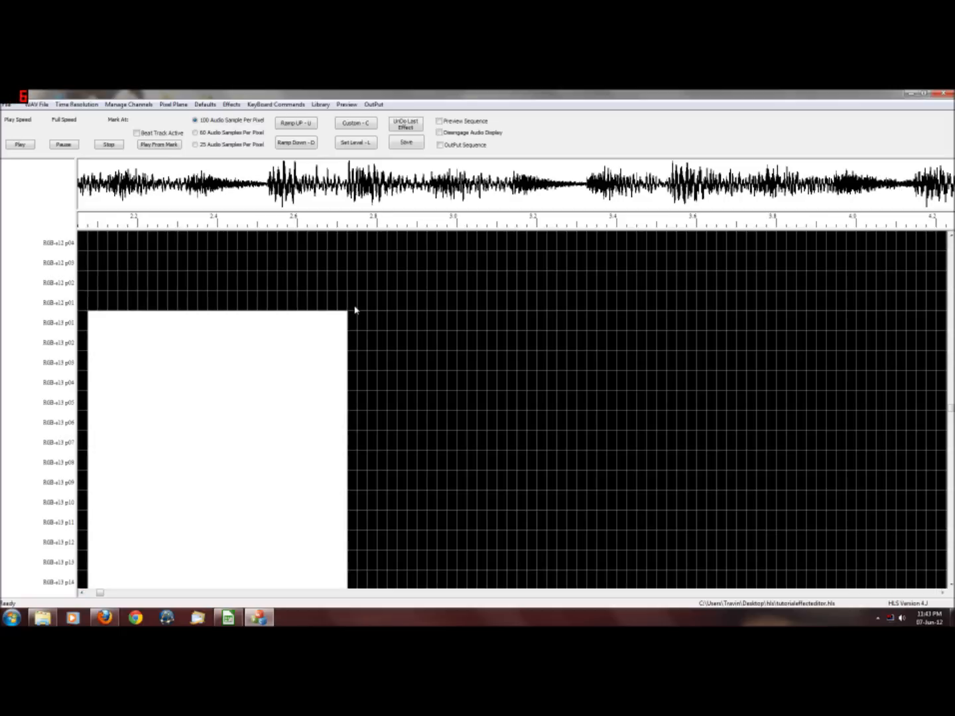
pyautogui.moveTo(296, 305); pyautogui.dragTo(86, 263)
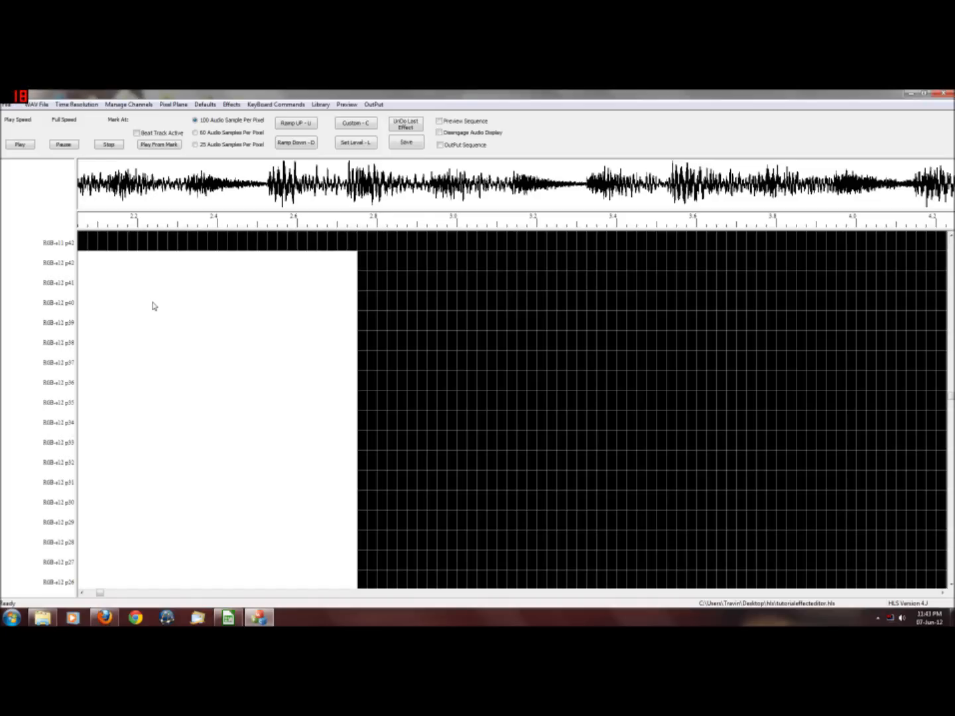
# Step: Apply Set Level to all 42 channels of s11 from 2.025 to 2.775 s, filling them white
pyautogui.click(81, 592)
pyautogui.scroll(2, 209, 431)
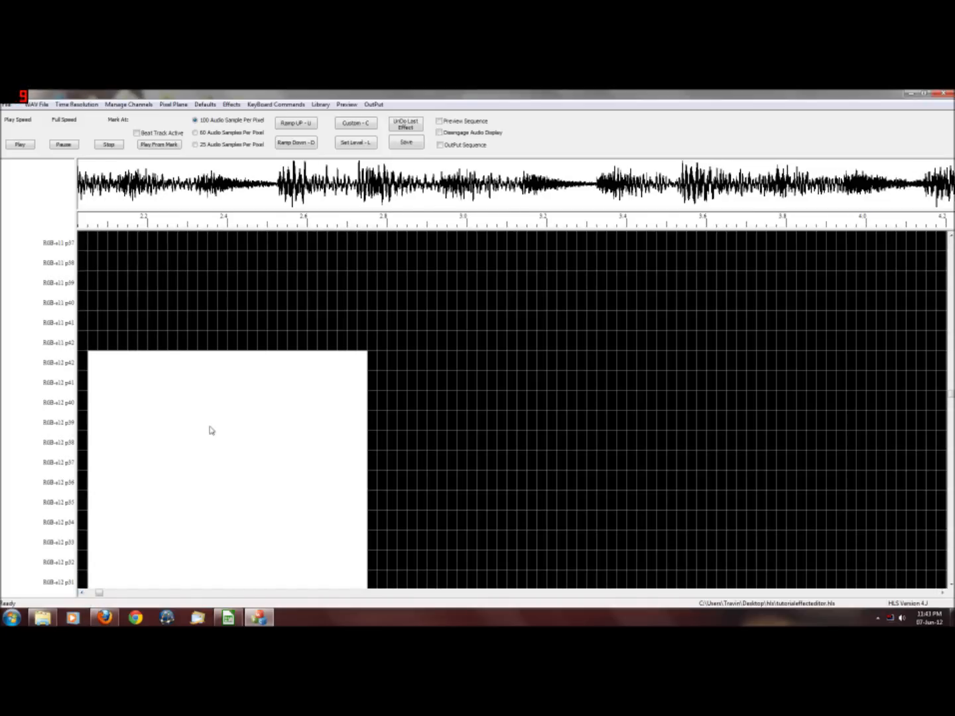
pyautogui.moveTo(359, 390); pyautogui.dragTo(86, 248)
pyautogui.press('l')
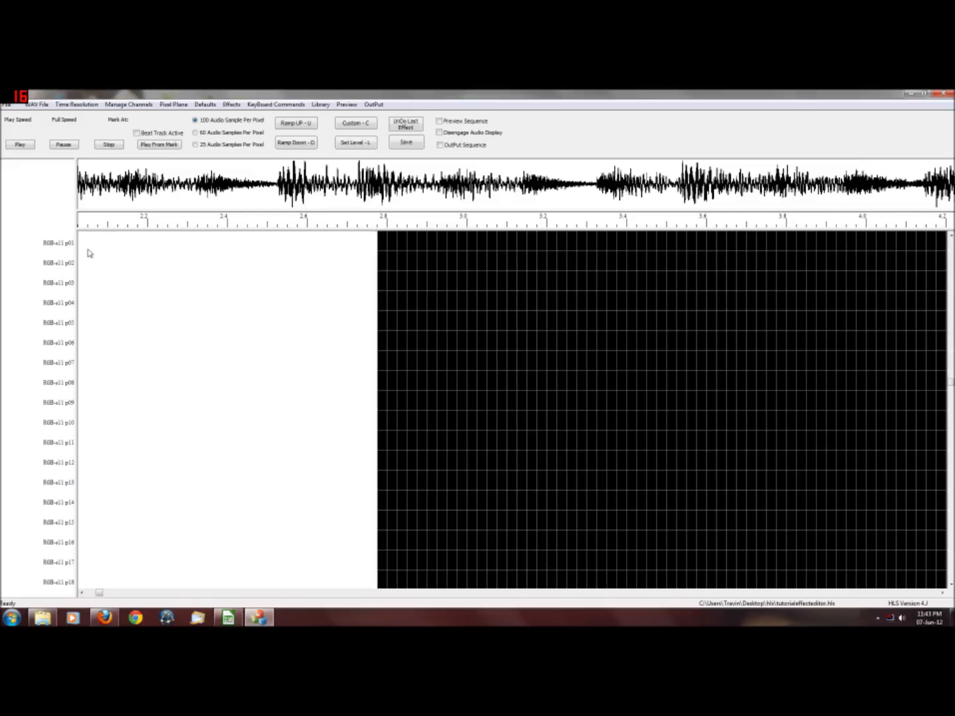
# Step: Fill all 42 channels of s10 with white from 2.0 to 2.8 s
pyautogui.click(82, 594)
pyautogui.scroll(8, 232, 344)
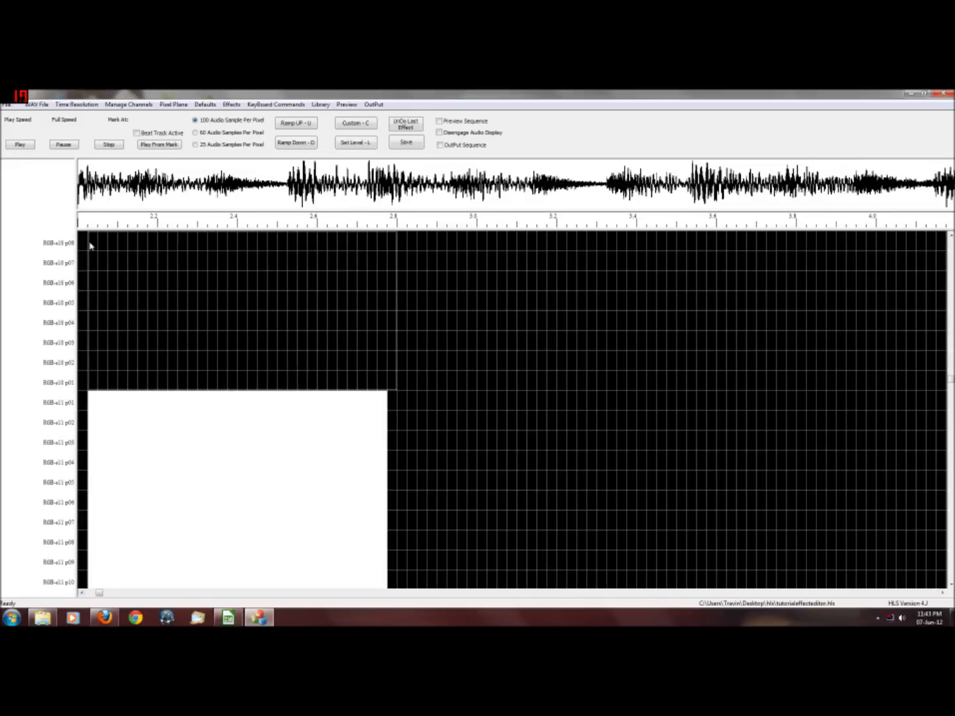
pyautogui.scroll(5, 89, 244)
pyautogui.scroll(18, 96, 268)
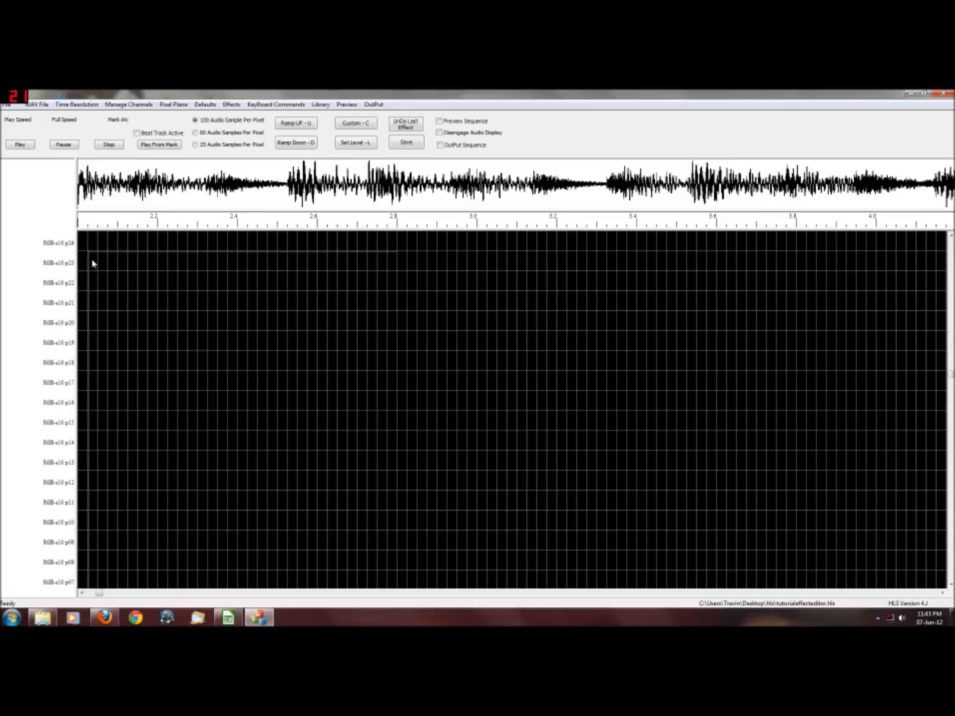
pyautogui.scroll(10, 81, 253)
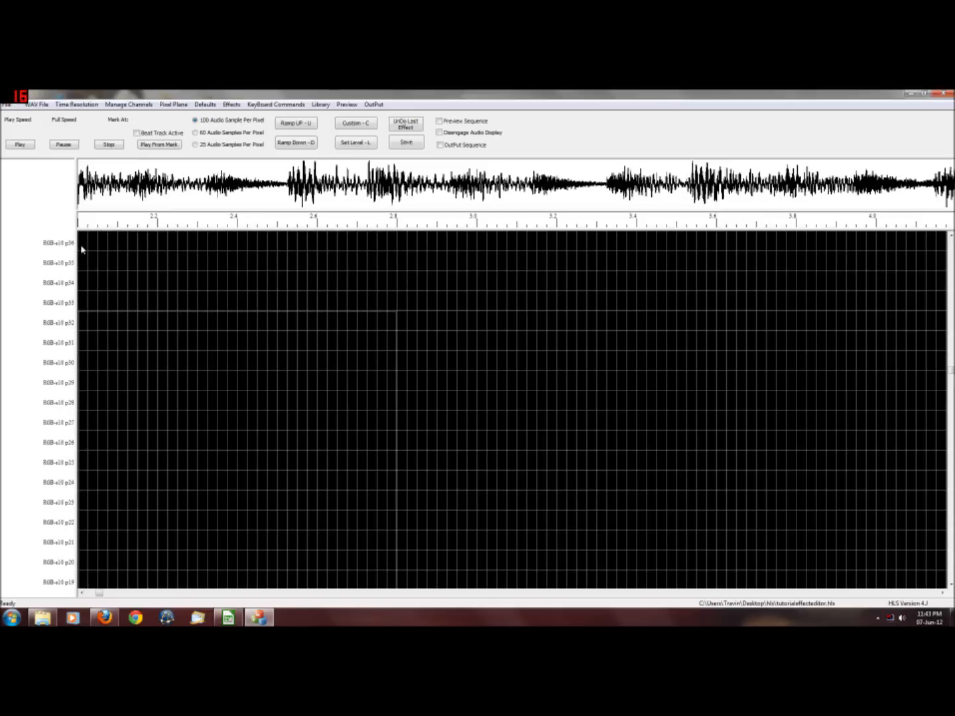
pyautogui.scroll(1, 83, 249)
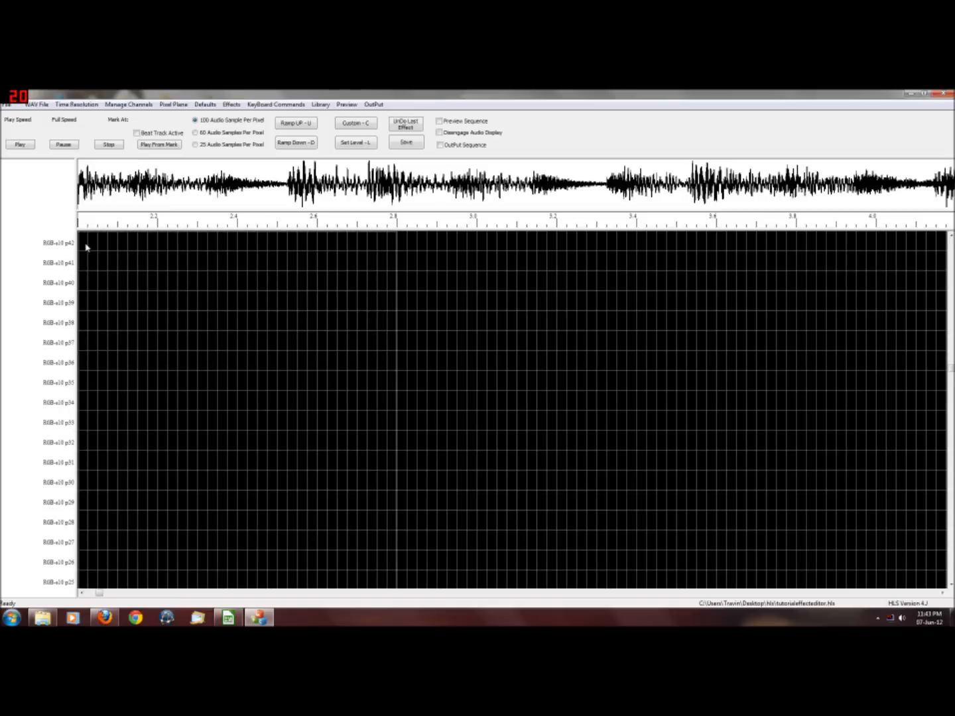
pyautogui.click(87, 247)
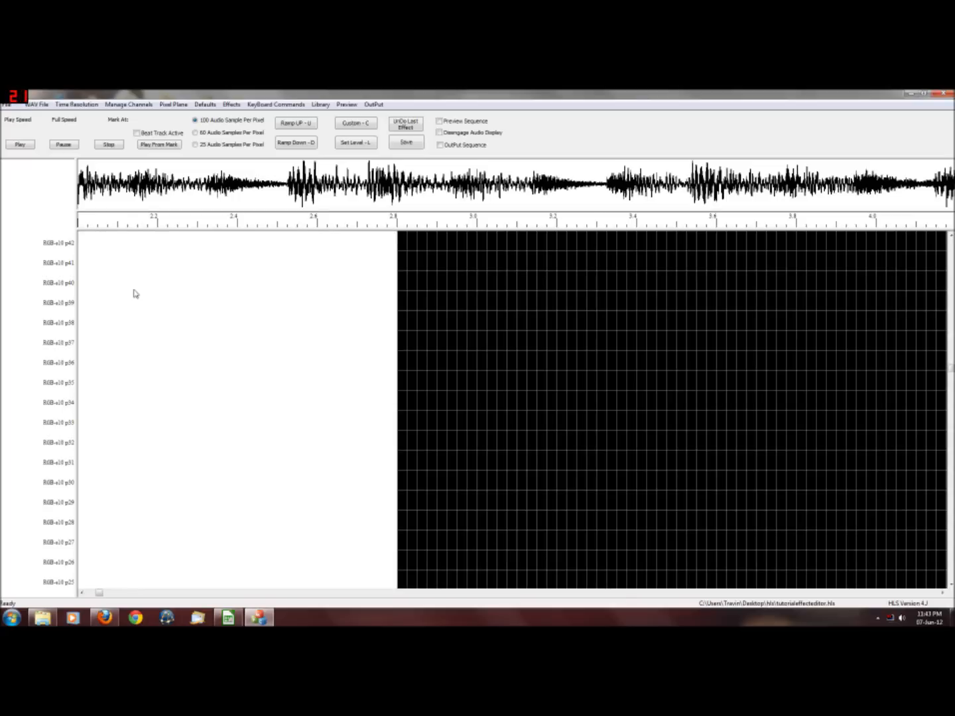
# Step: Set all 42 channels of s09 to white from 1.975 to 2.825 s
pyautogui.click(81, 593)
pyautogui.scroll(10, 256, 341)
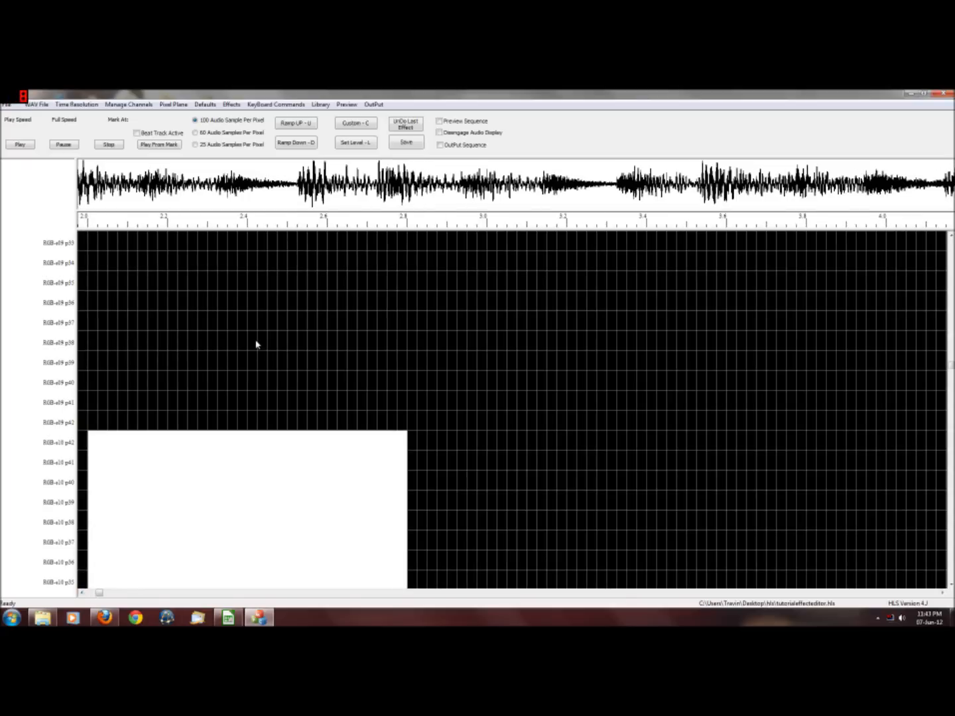
pyautogui.scroll(12, 96, 258)
pyautogui.scroll(7, 93, 266)
pyautogui.scroll(8, 83, 249)
pyautogui.scroll(6, 84, 247)
pyautogui.moveTo(84, 242); pyautogui.dragTo(85, 252)
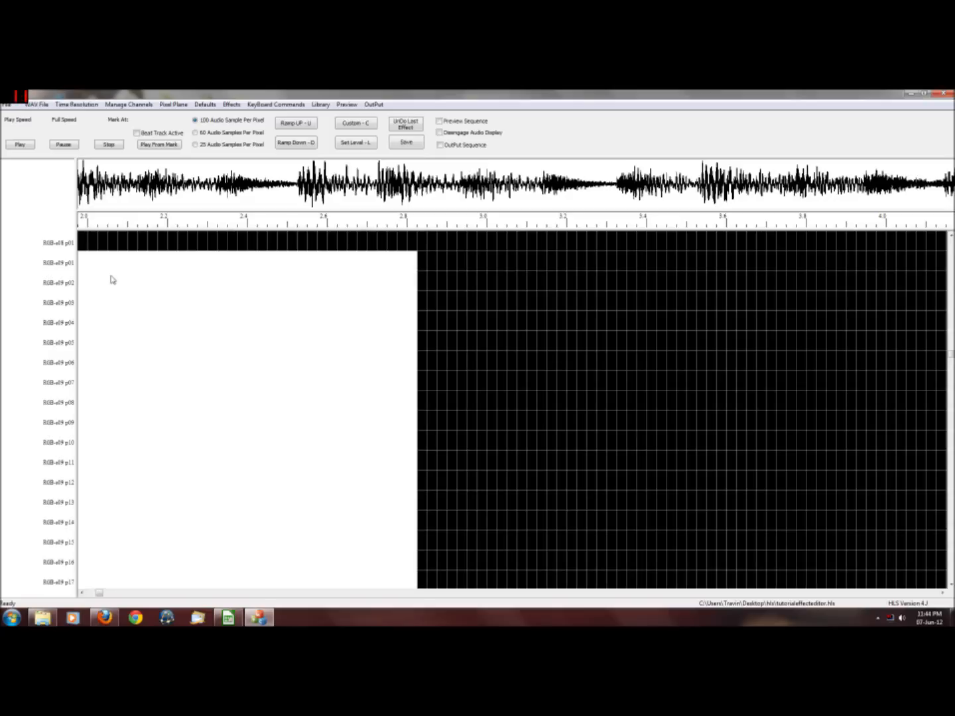
# Step: Fill all 42 channels of s08 with white from 1.95 to 2.85 s
pyautogui.click(80, 598)
pyautogui.scroll(1, 84, 244)
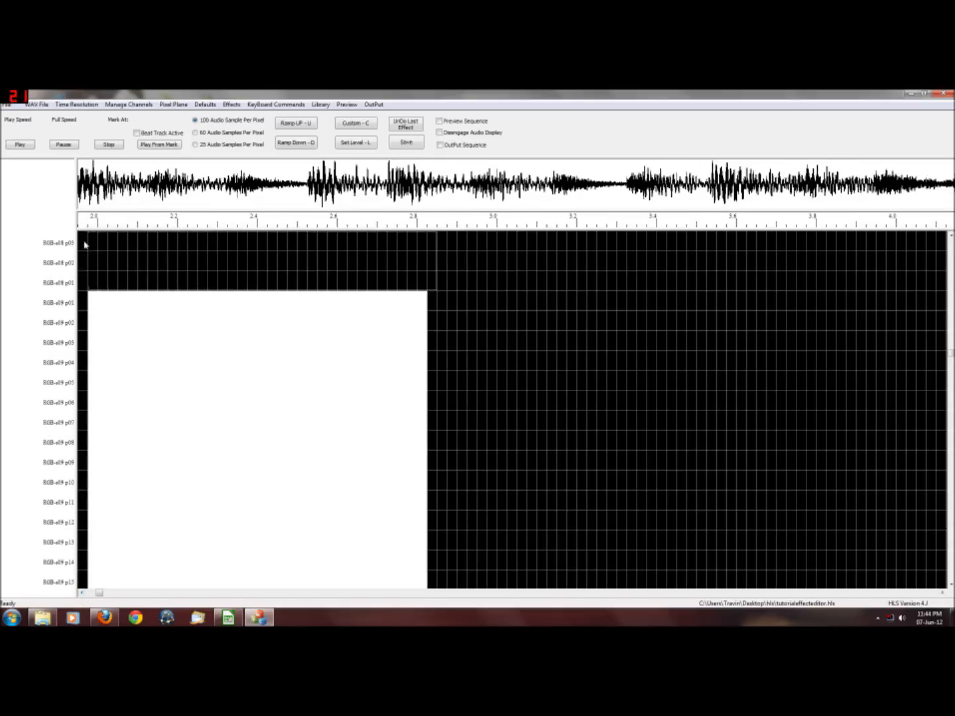
pyautogui.scroll(13, 84, 245)
pyautogui.scroll(7, 81, 253)
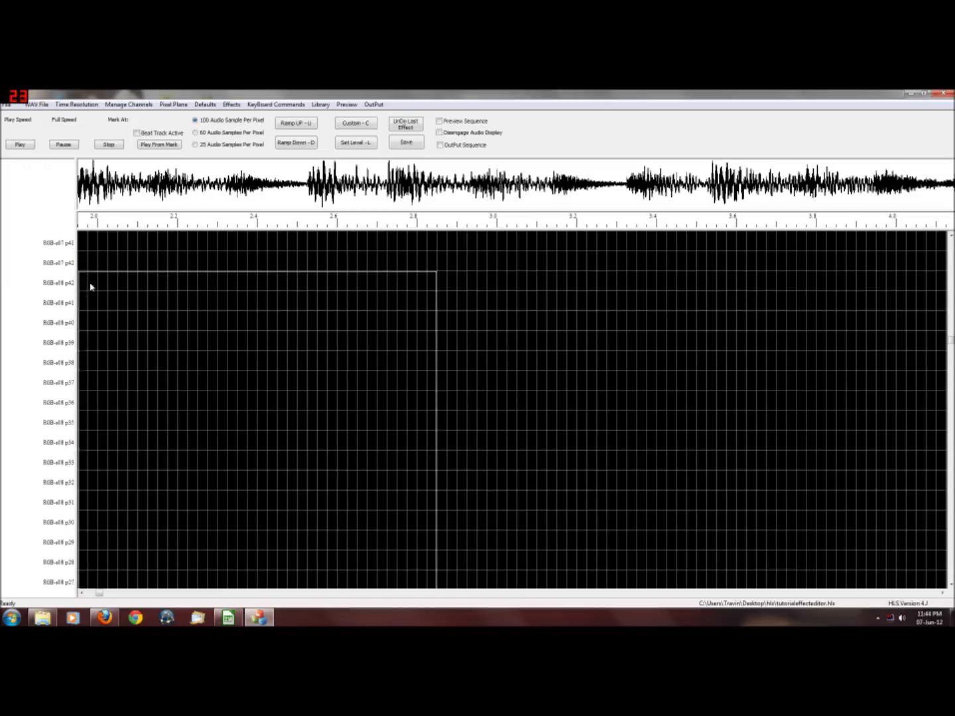
pyautogui.click(82, 285)
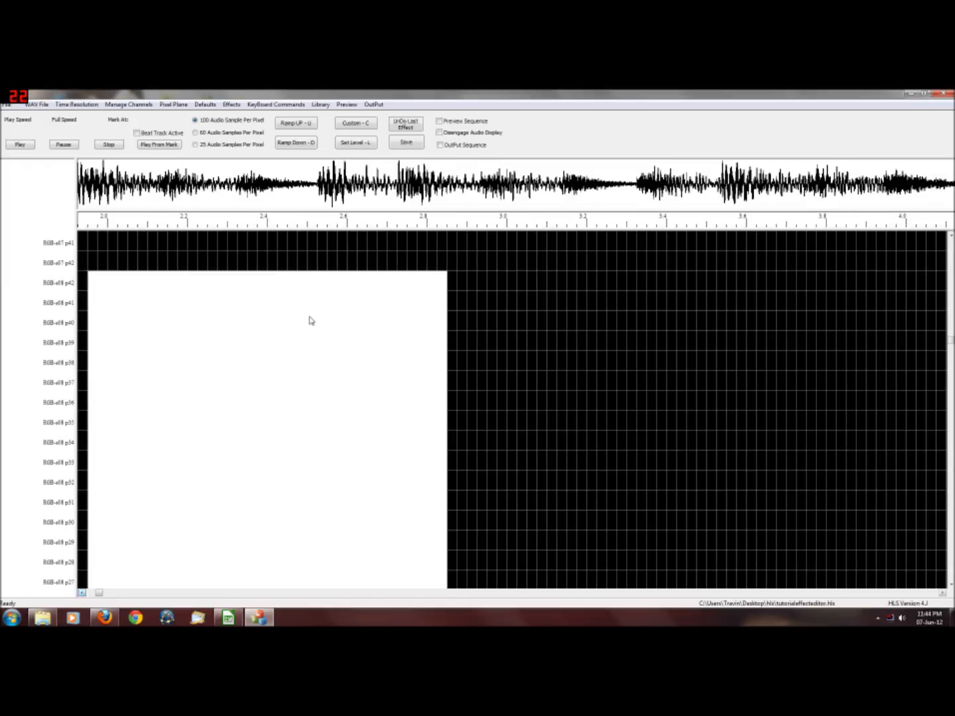
# Step: Set all 42 channels of s07 to white from 1.925 to 2.875 s
pyautogui.scroll(2, 424, 314)
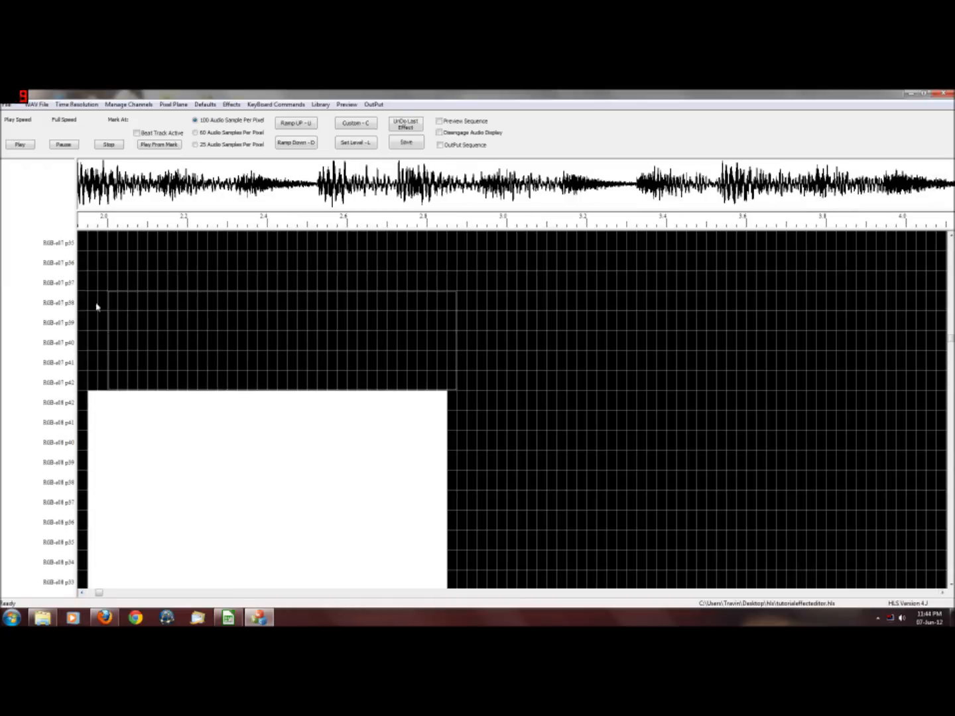
pyautogui.scroll(4, 90, 262)
pyautogui.scroll(6, 89, 258)
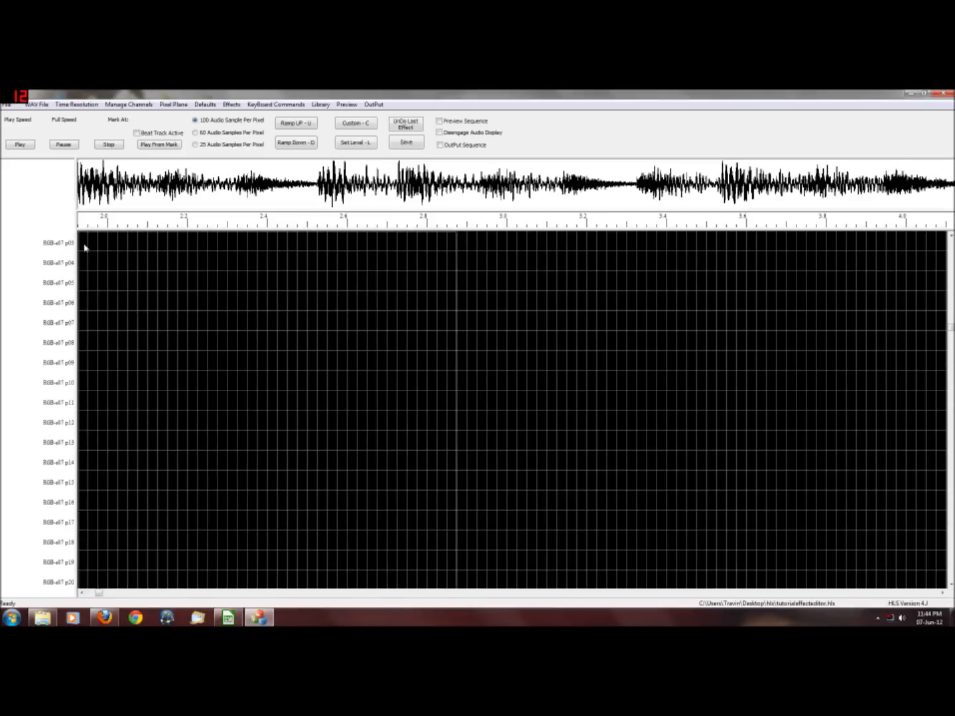
pyautogui.scroll(1, 84, 247)
pyautogui.keyDown('shift'); pyautogui.click(84, 247); pyautogui.keyUp('shift')
# Step: Fill all 42 channels of s06 with white from 1.9 to 2.9 s
pyautogui.click(82, 593)
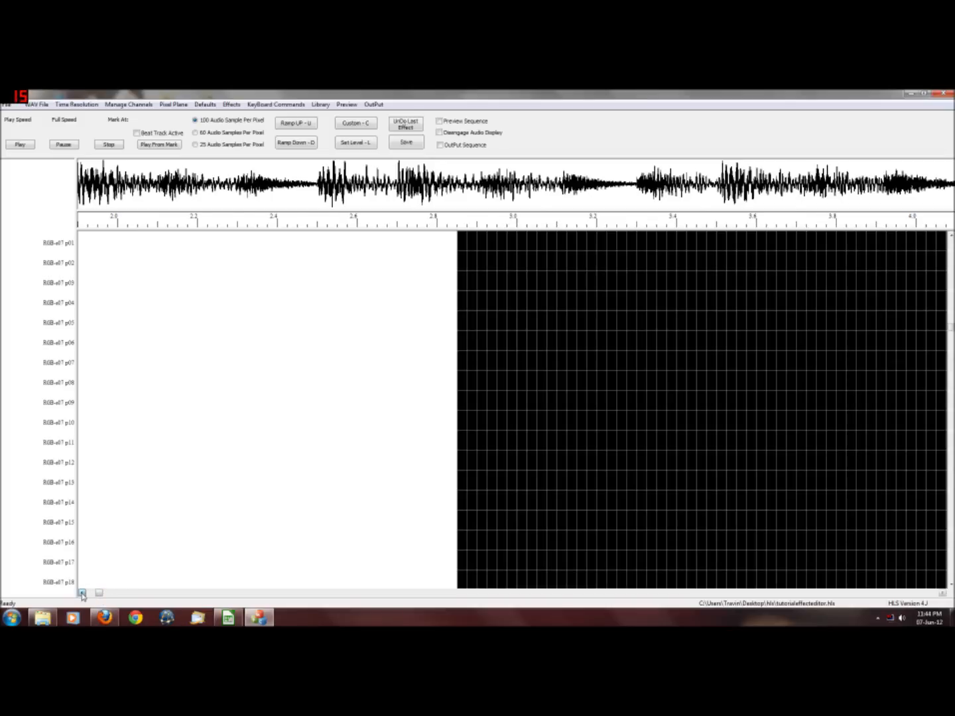
pyautogui.scroll(1, 335, 360)
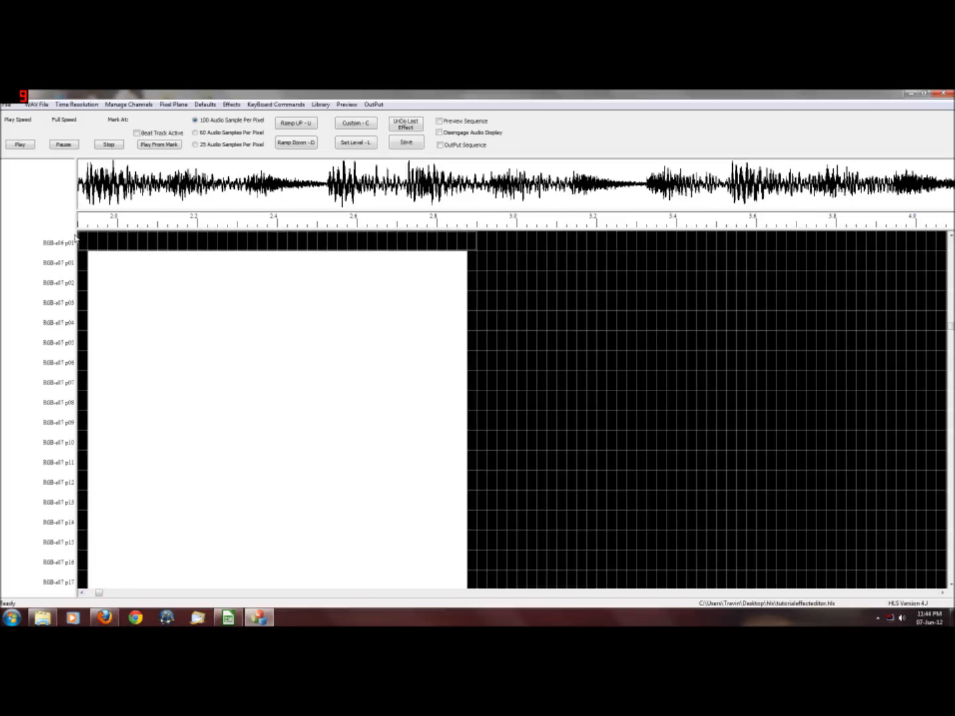
pyautogui.scroll(7, 93, 238)
pyautogui.scroll(5, 97, 245)
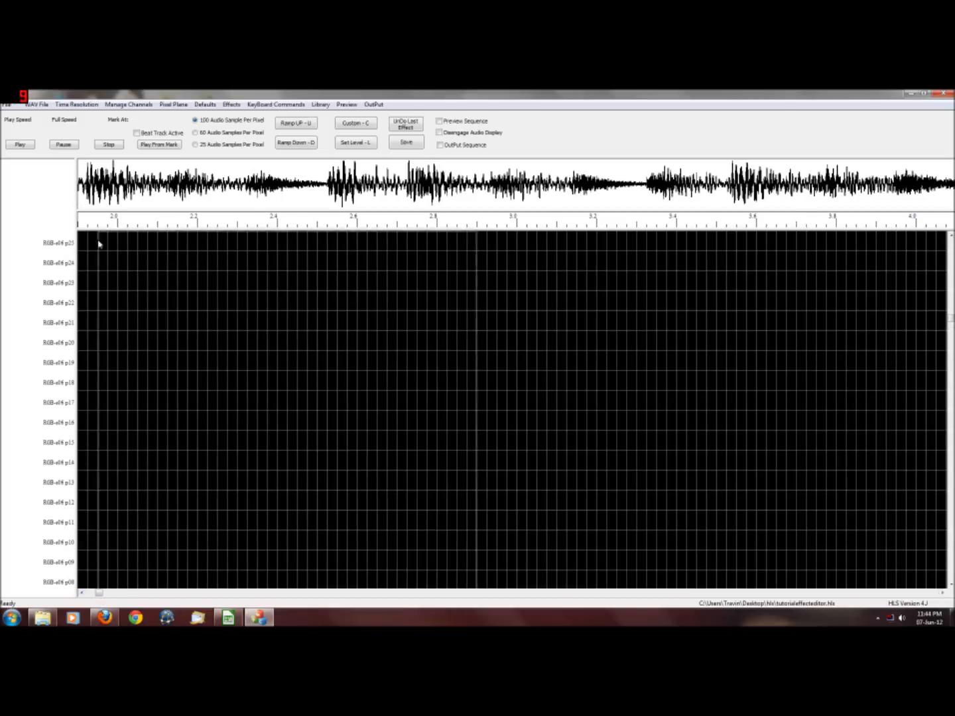
pyautogui.scroll(2, 93, 262)
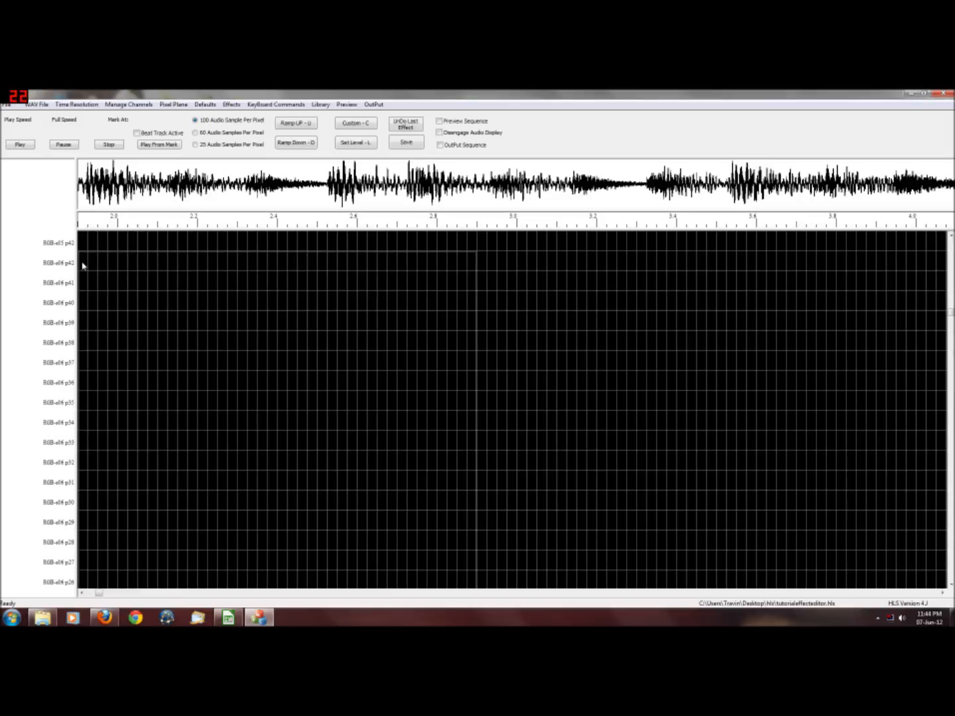
pyautogui.moveTo(82, 262); pyautogui.dragTo(84, 264)
# Step: Set all 42 channels of s05 to white from 1.875 to 2.925 s
pyautogui.click(82, 594)
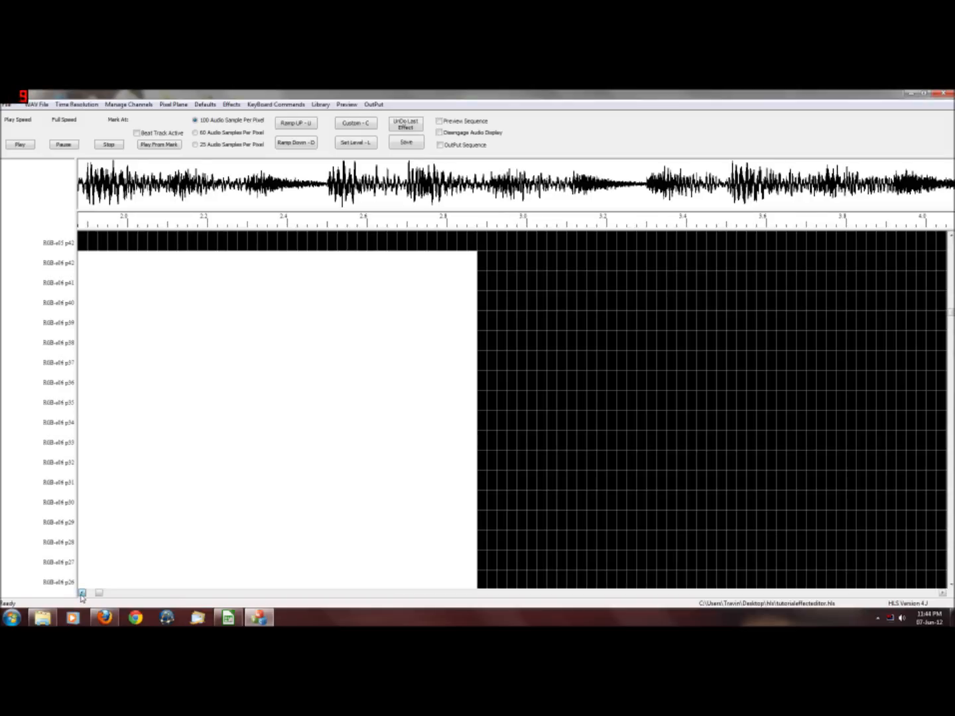
pyautogui.scroll(4, 94, 243)
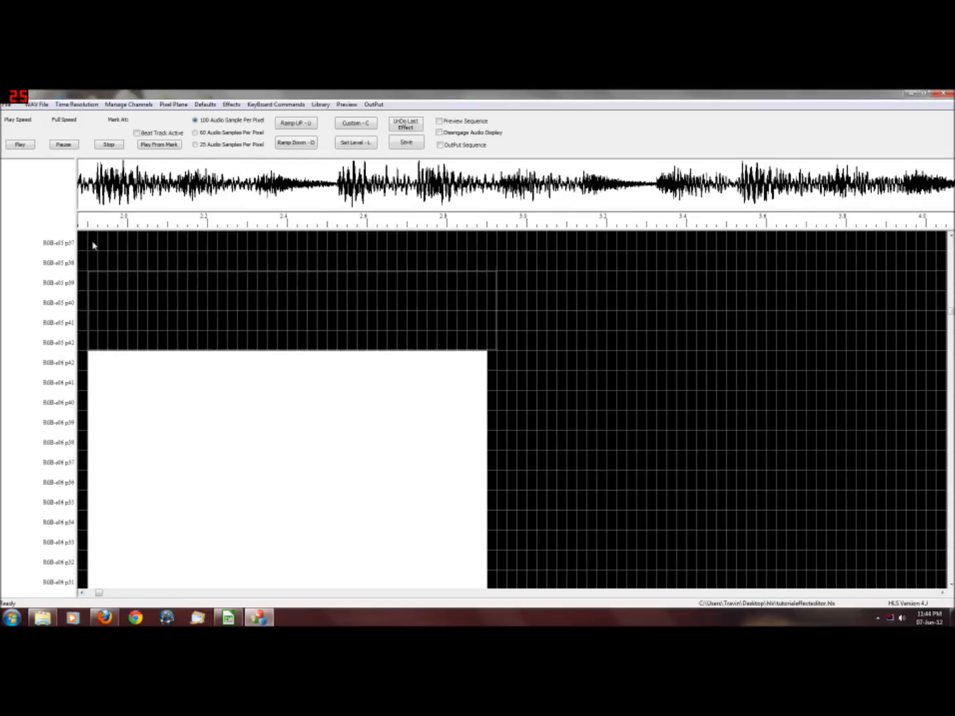
pyautogui.scroll(7, 85, 252)
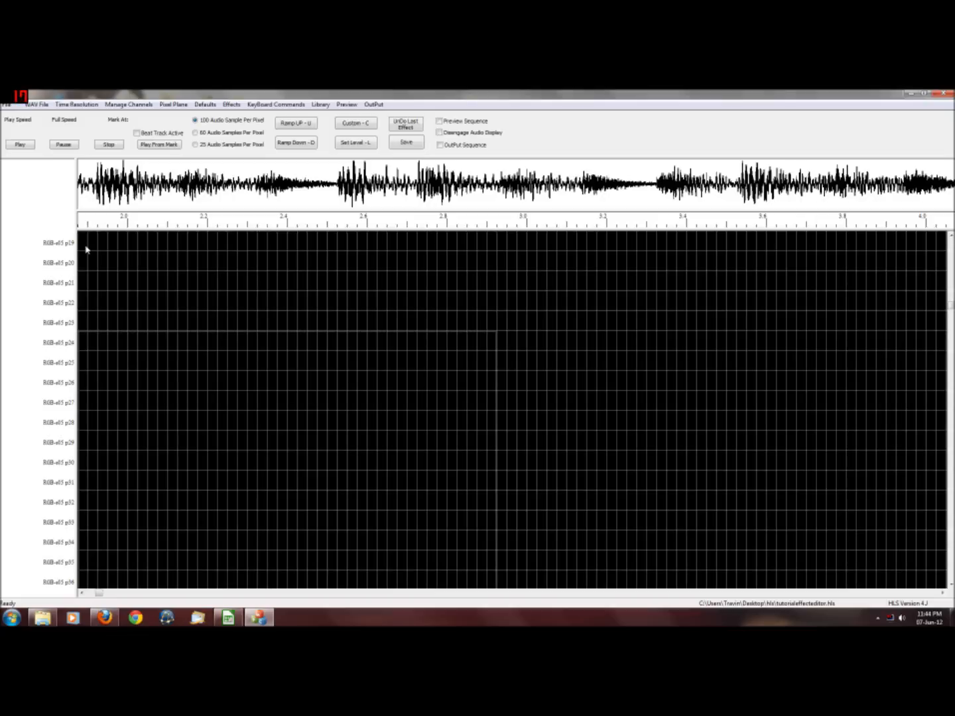
pyautogui.scroll(3, 87, 249)
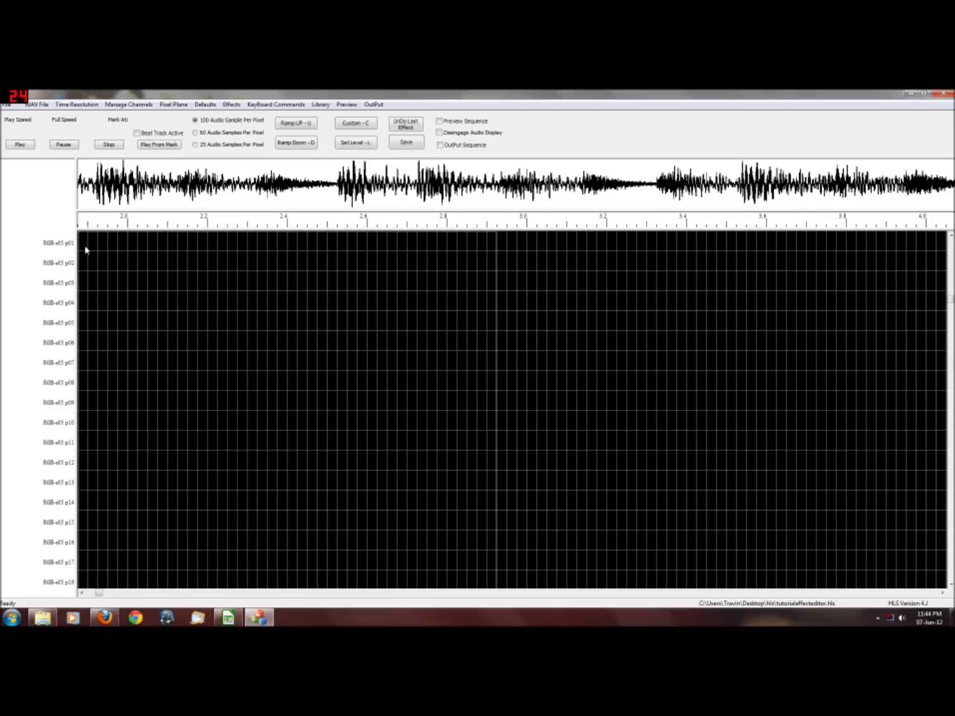
pyautogui.keyDown('shift'); pyautogui.click(86, 247); pyautogui.keyUp('shift')
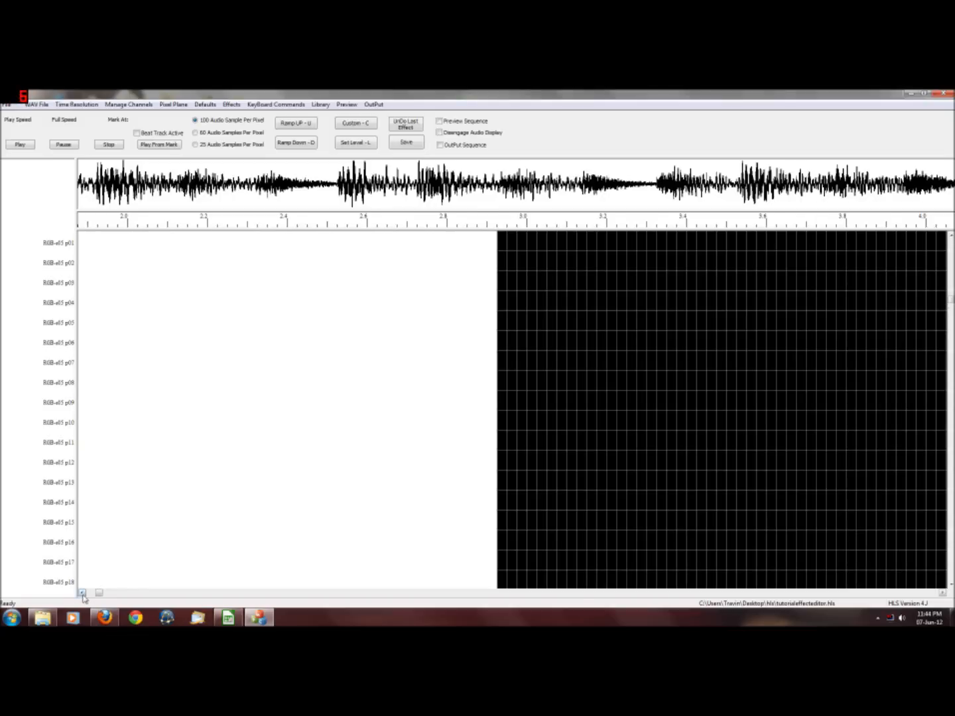
# Step: Fill all 42 channels of s04 with white from 1.85 to 2.95 s
pyautogui.scroll(3, 295, 430)
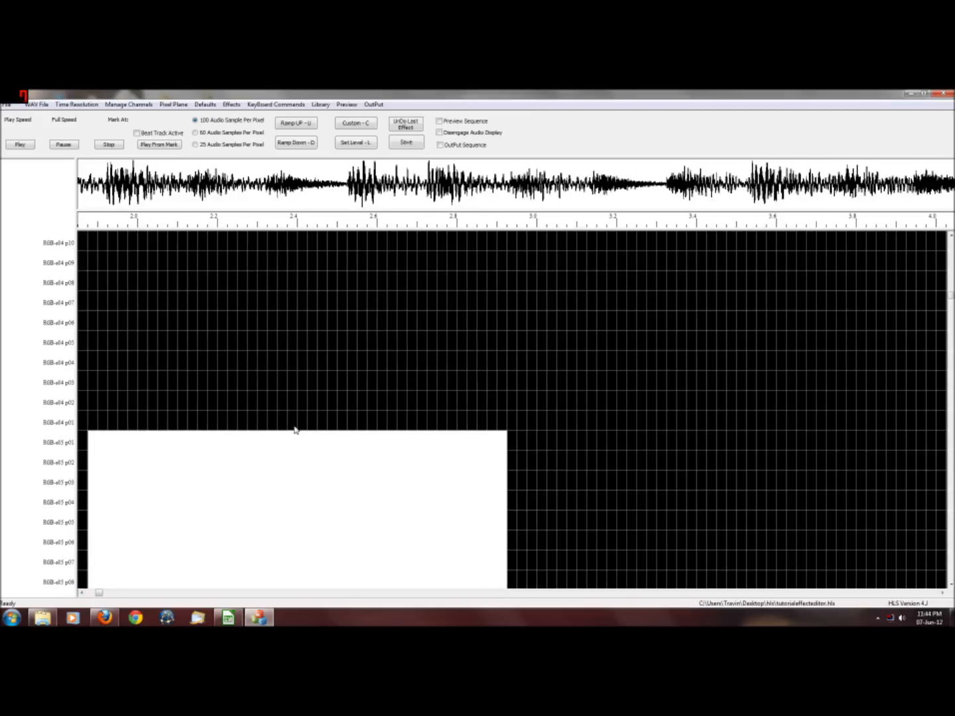
pyautogui.scroll(5, 86, 241)
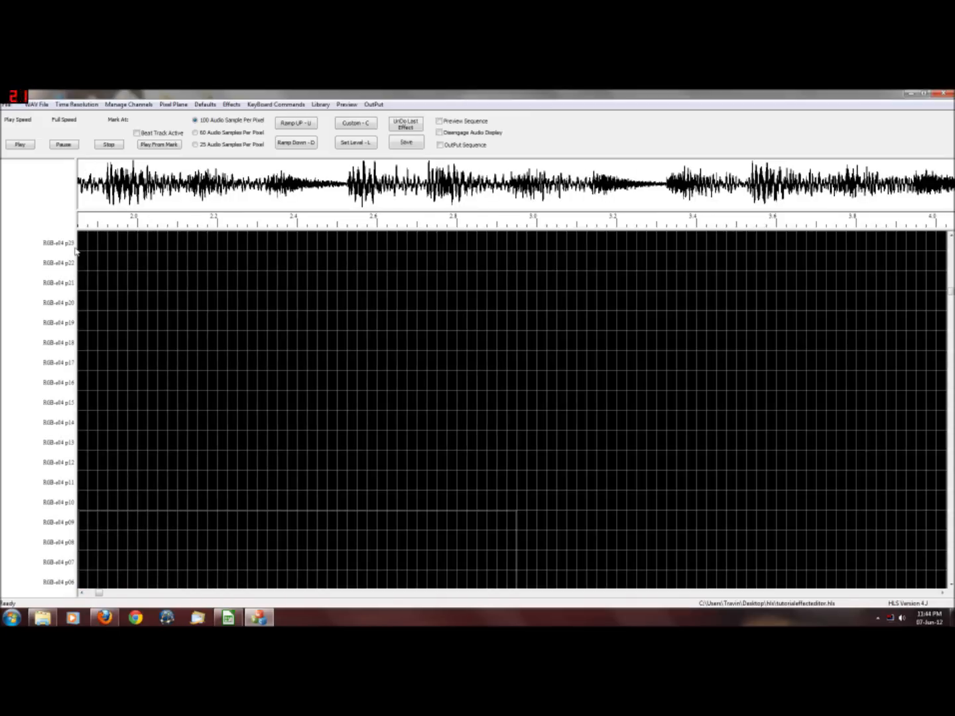
pyautogui.scroll(7, 86, 241)
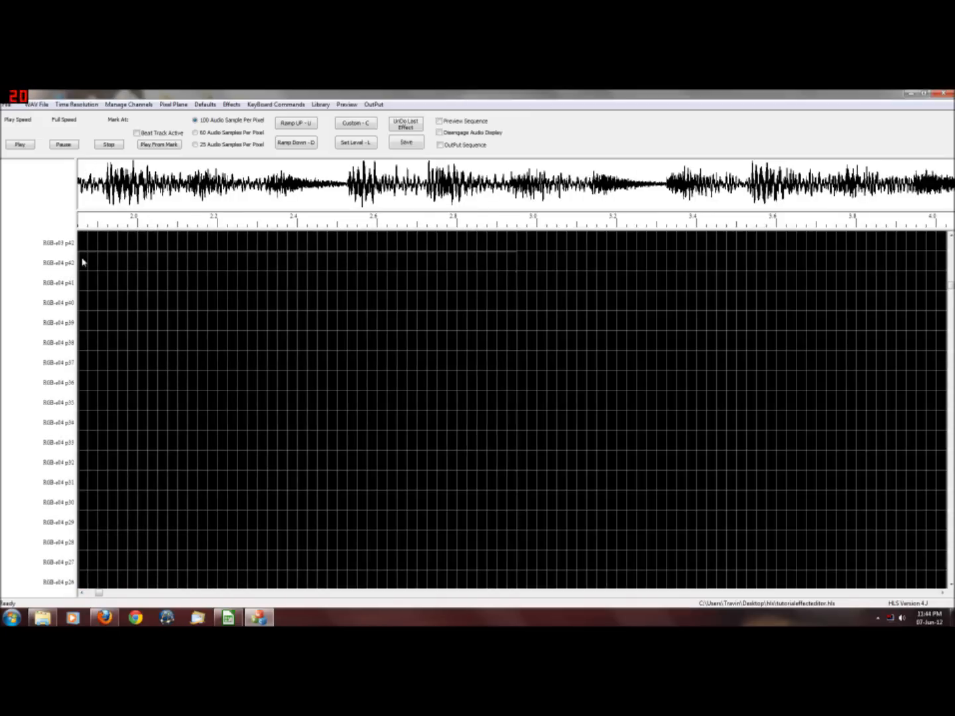
pyautogui.moveTo(84, 259); pyautogui.dragTo(87, 307)
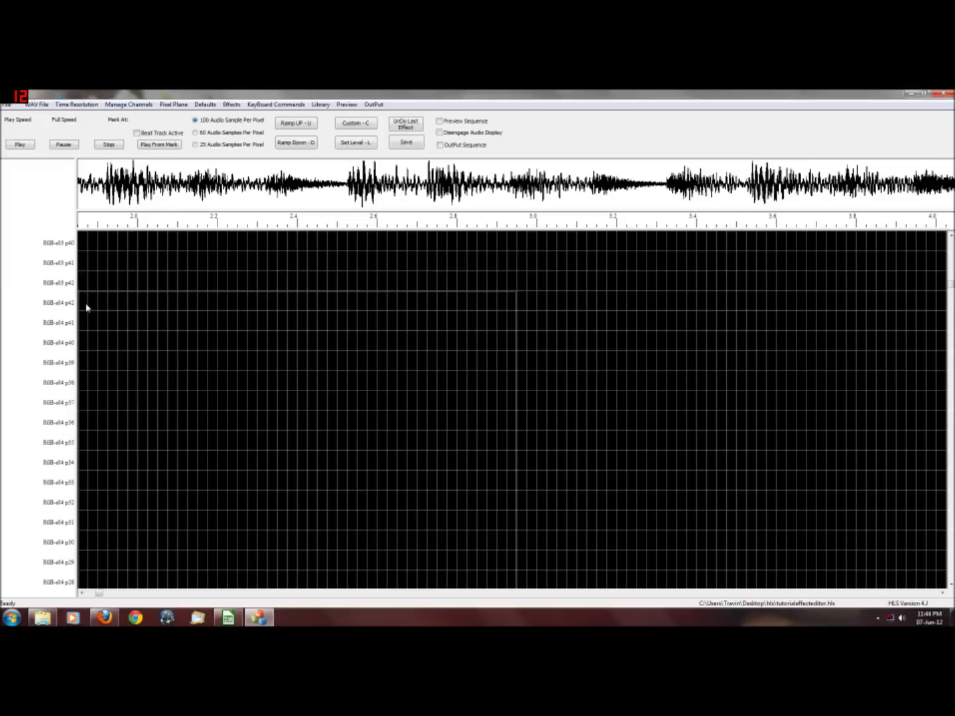
pyautogui.click(87, 308)
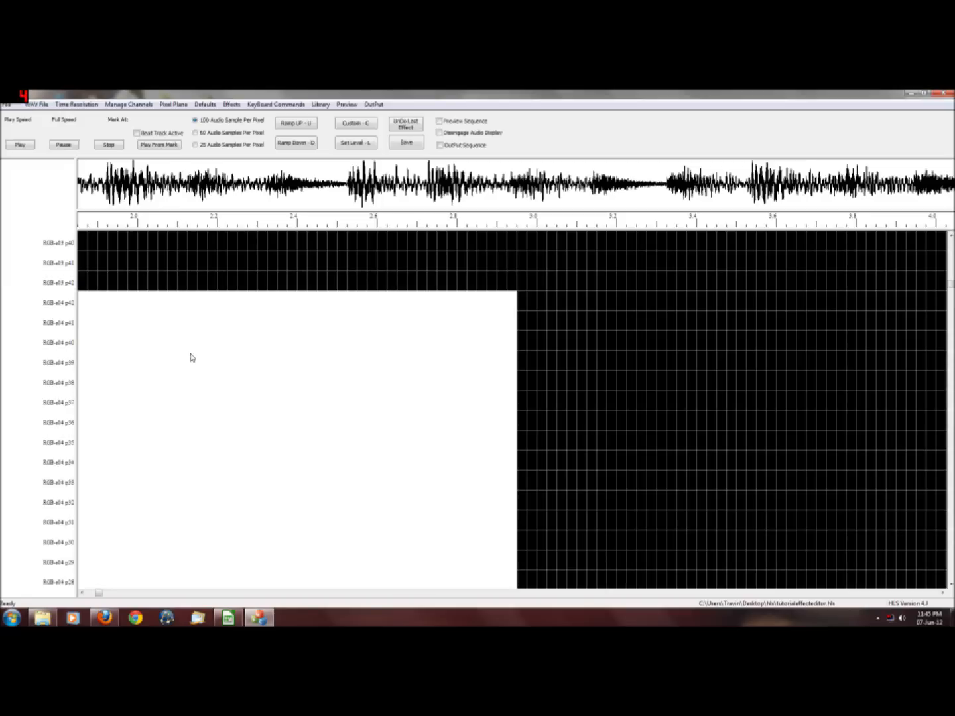
# Step: Set all 42 channels of s03 to white from 1.825 to 2.975 s
pyautogui.click(82, 592)
pyautogui.moveTo(538, 282); pyautogui.dragTo(84, 246)
pyautogui.scroll(2, 93, 272)
pyautogui.scroll(6, 93, 265)
pyautogui.scroll(4, 78, 248)
pyautogui.scroll(1, 83, 243)
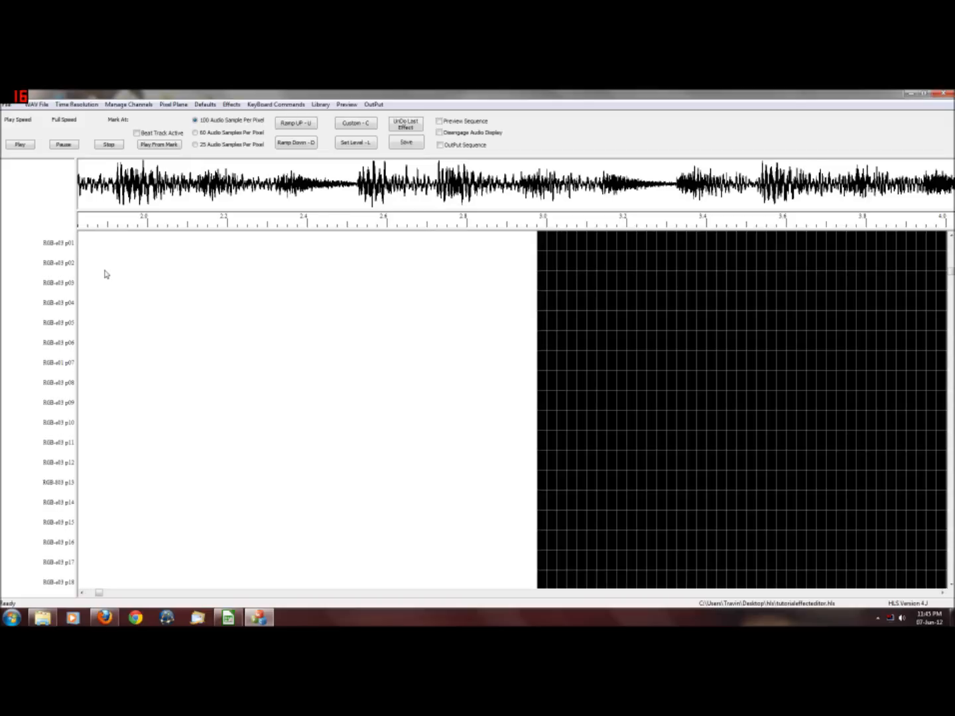
# Step: Fill all 42 channels of s02 with white from 1.8 to 3.0 s
pyautogui.click(83, 593)
pyautogui.scroll(7, 352, 418)
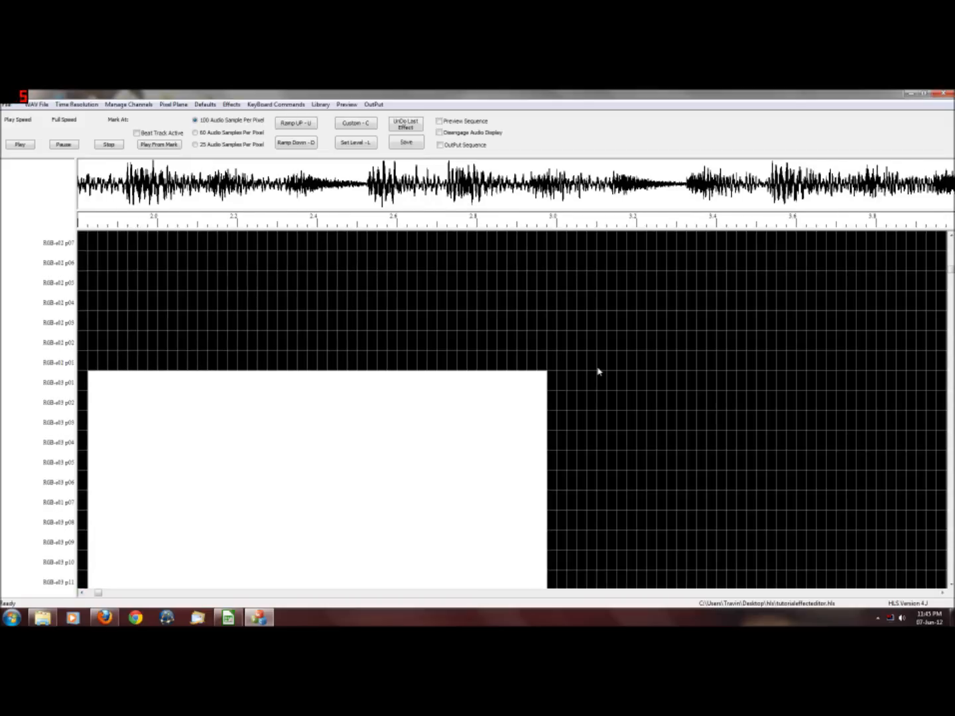
pyautogui.scroll(11, 58, 364)
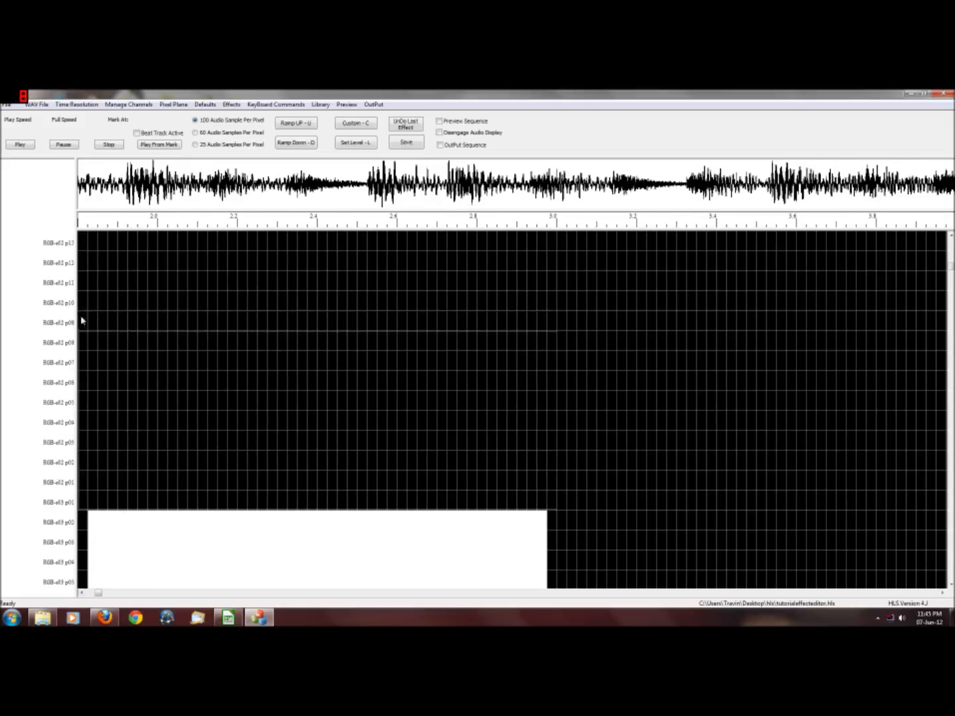
pyautogui.scroll(6, 83, 285)
pyautogui.scroll(17, 84, 276)
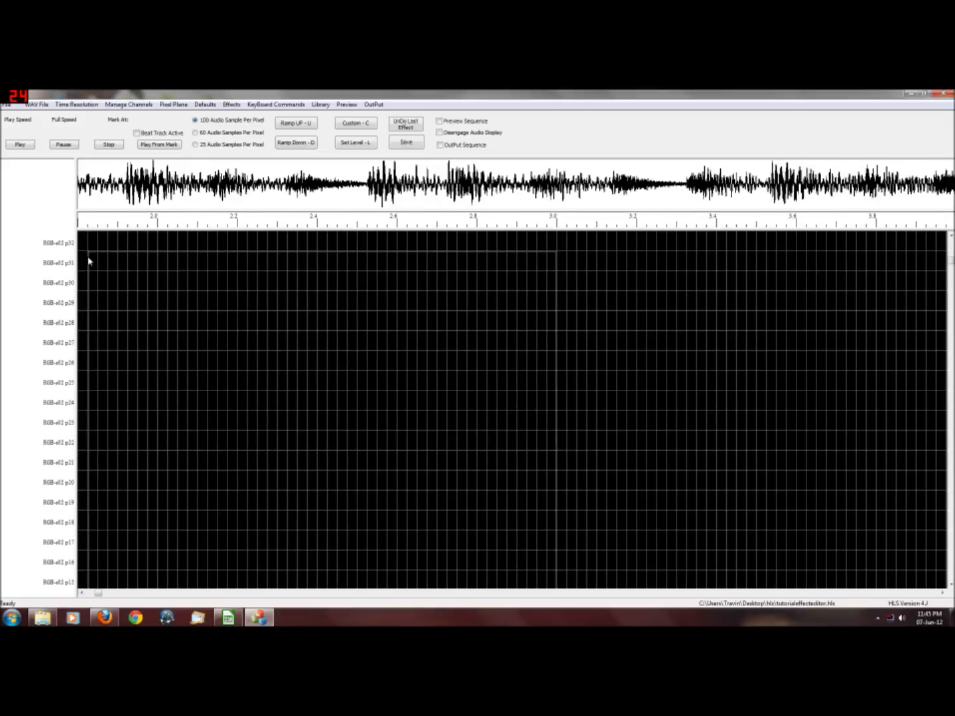
pyautogui.moveTo(86, 259); pyautogui.dragTo(86, 303)
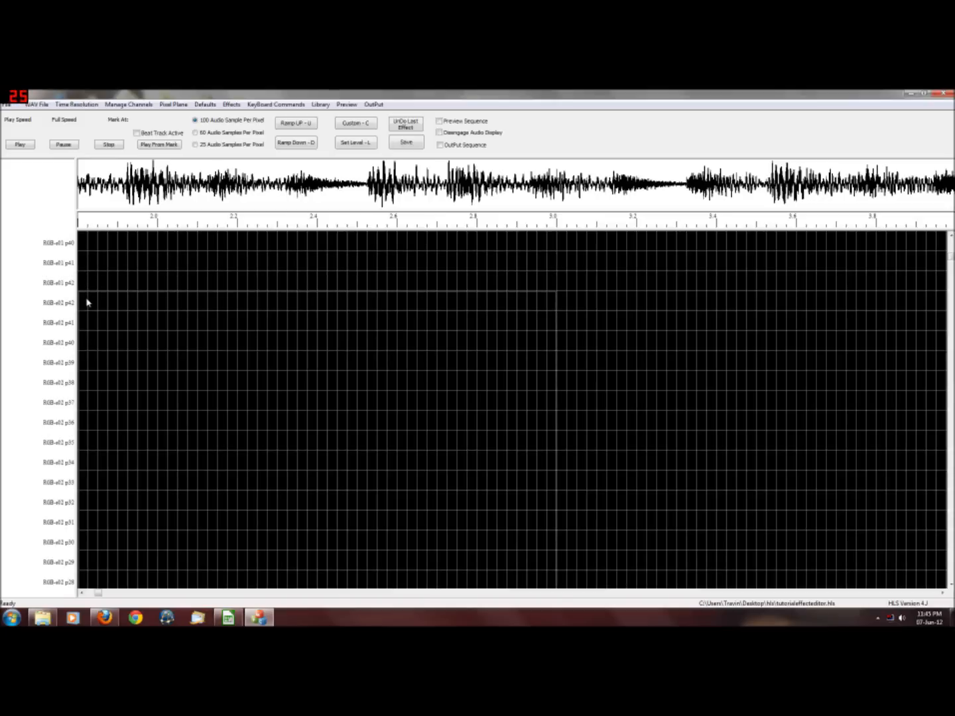
pyautogui.press('l')
# Step: Set all 42 channels of s01 to white from 1.775 to 3.025 s
pyautogui.scroll(6, 156, 576)
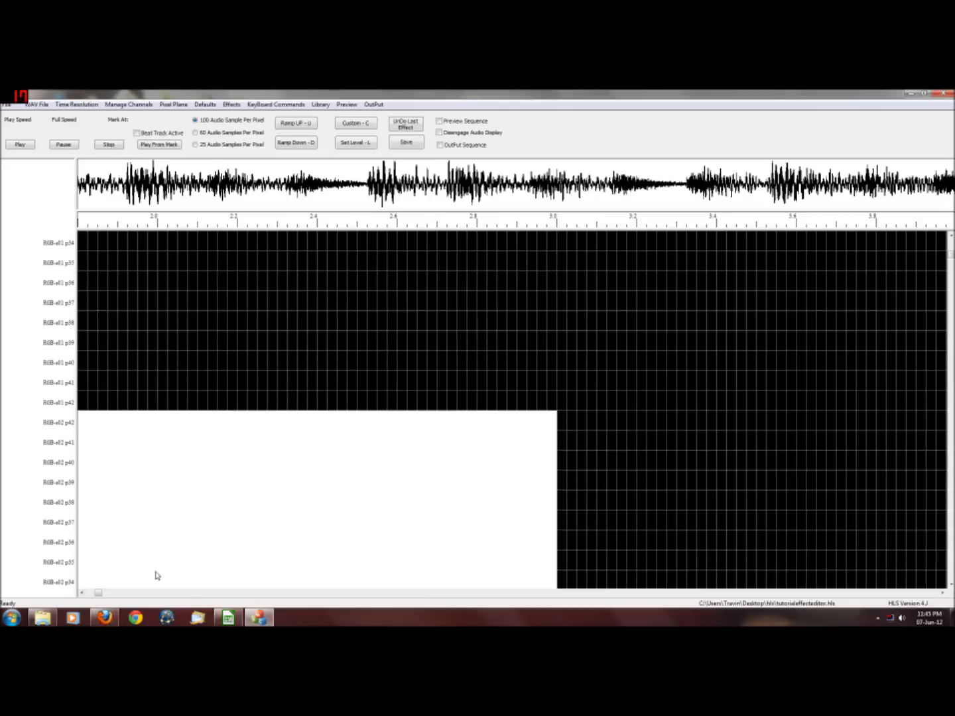
pyautogui.scroll(1, 156, 576)
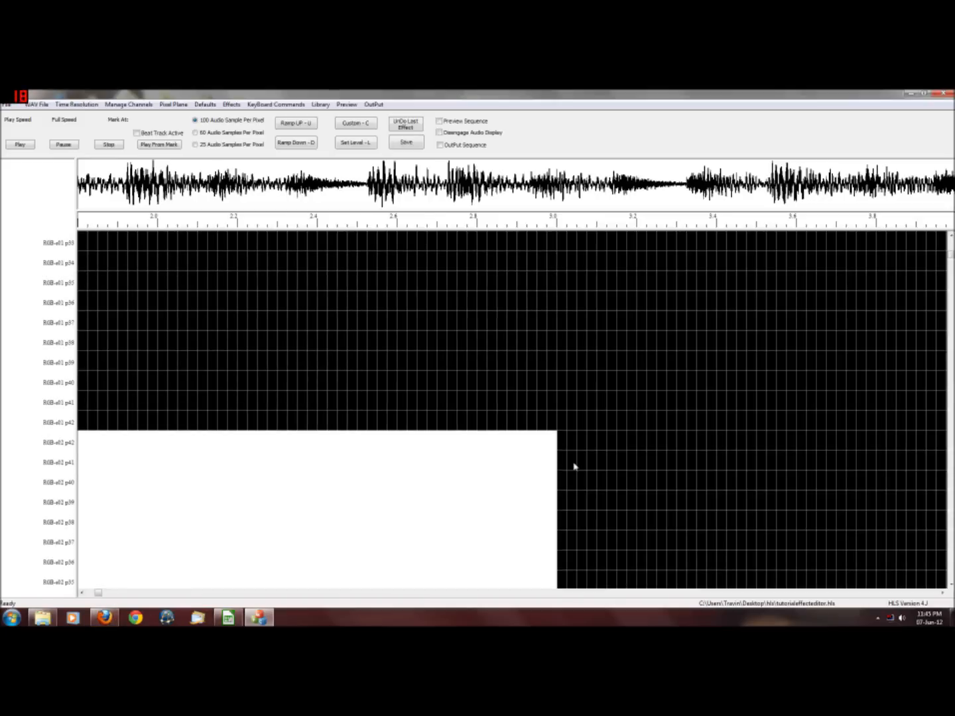
pyautogui.click(81, 592)
pyautogui.scroll(18, 107, 320)
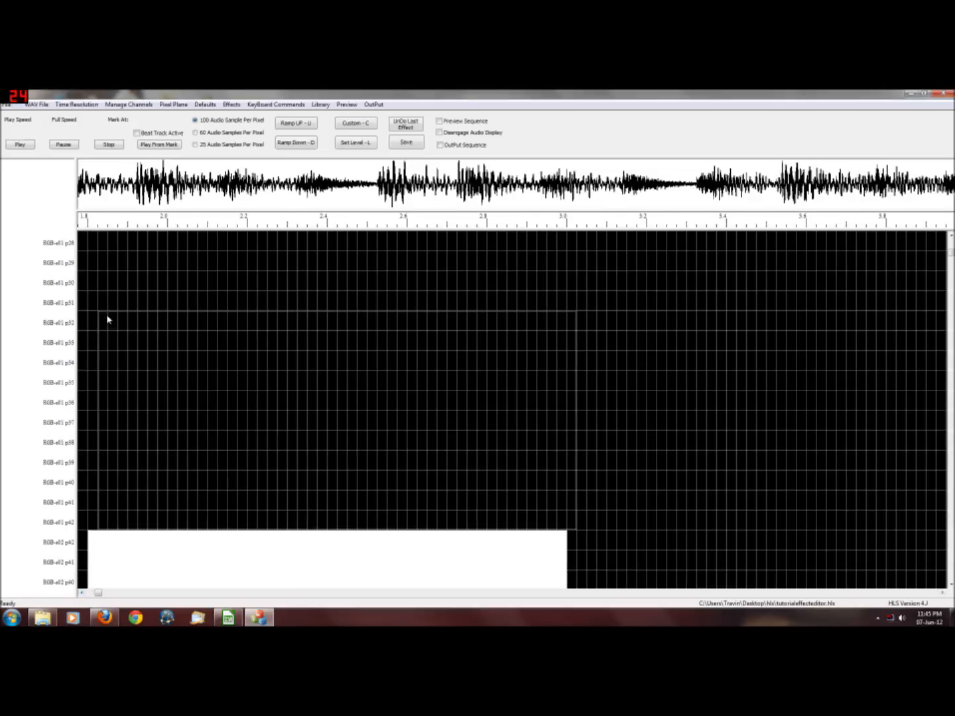
pyautogui.scroll(14, 109, 320)
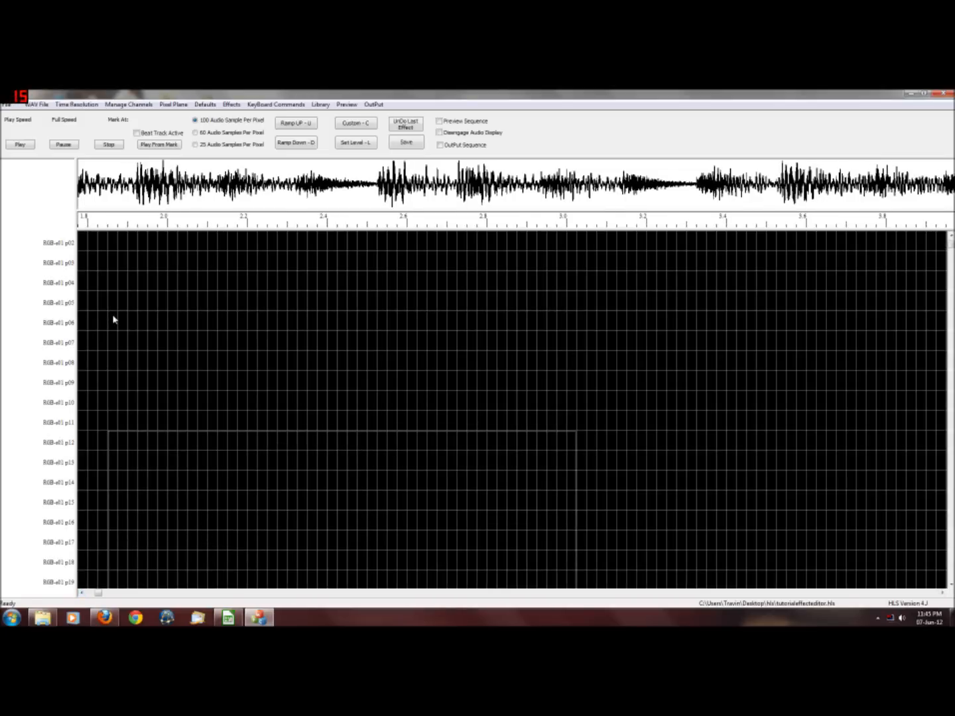
pyautogui.moveTo(93, 262); pyautogui.dragTo(85, 246)
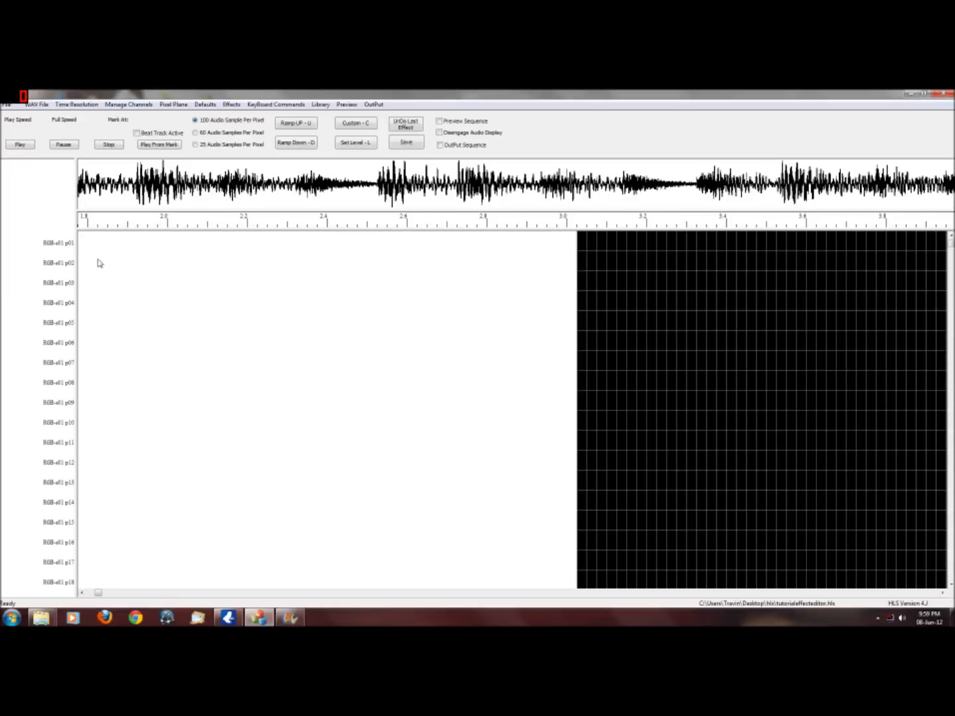
# Step: Mark the whole effect on the audio ruler, with the start flag at 1.775 s and the stop flag on s01's last white cell
pyautogui.click(81, 593)
pyautogui.click(82, 594)
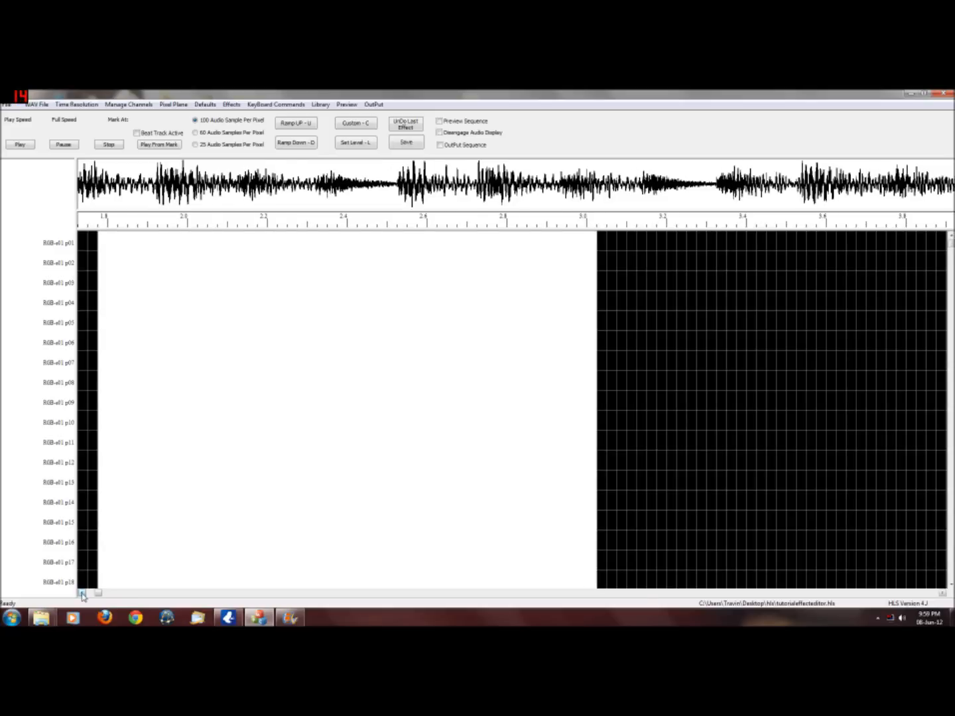
pyautogui.click(81, 593)
pyautogui.click(82, 594)
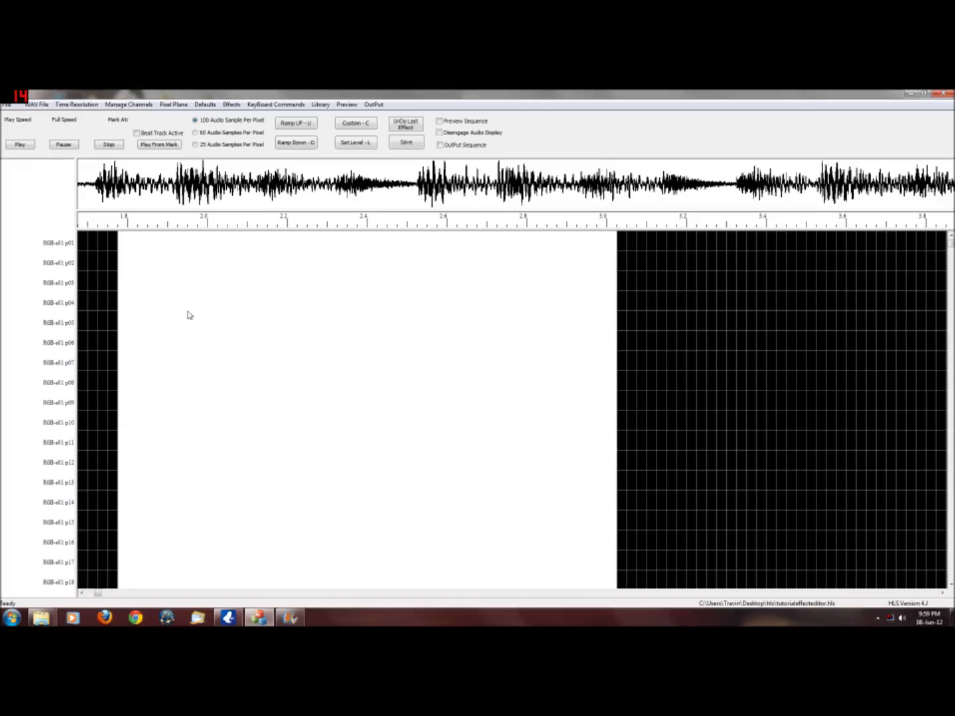
pyautogui.click(124, 222)
pyautogui.rightClick(613, 223)
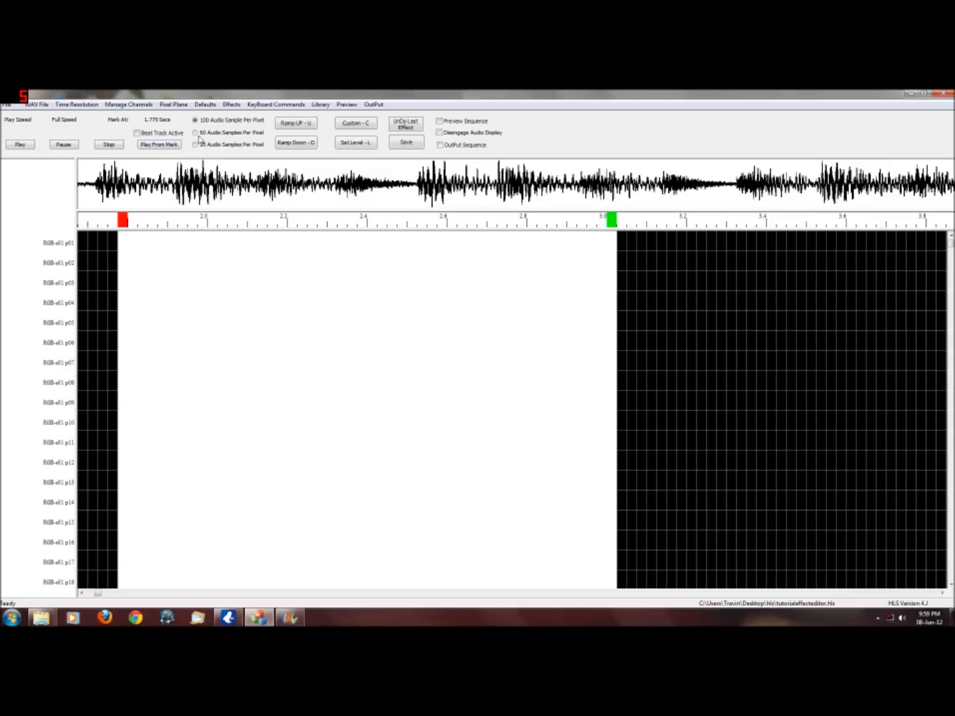
# Step: Make a pixel plane effect from the RGB channels and create a folder named Tutorial in the hls folder for it
pyautogui.click(175, 106)
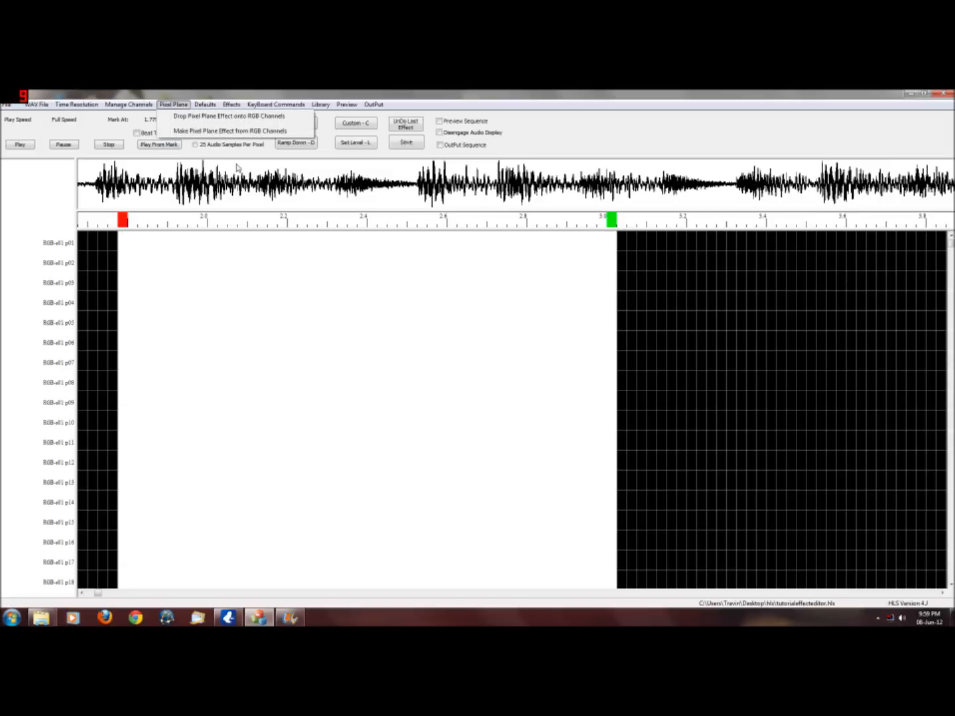
pyautogui.click(205, 132)
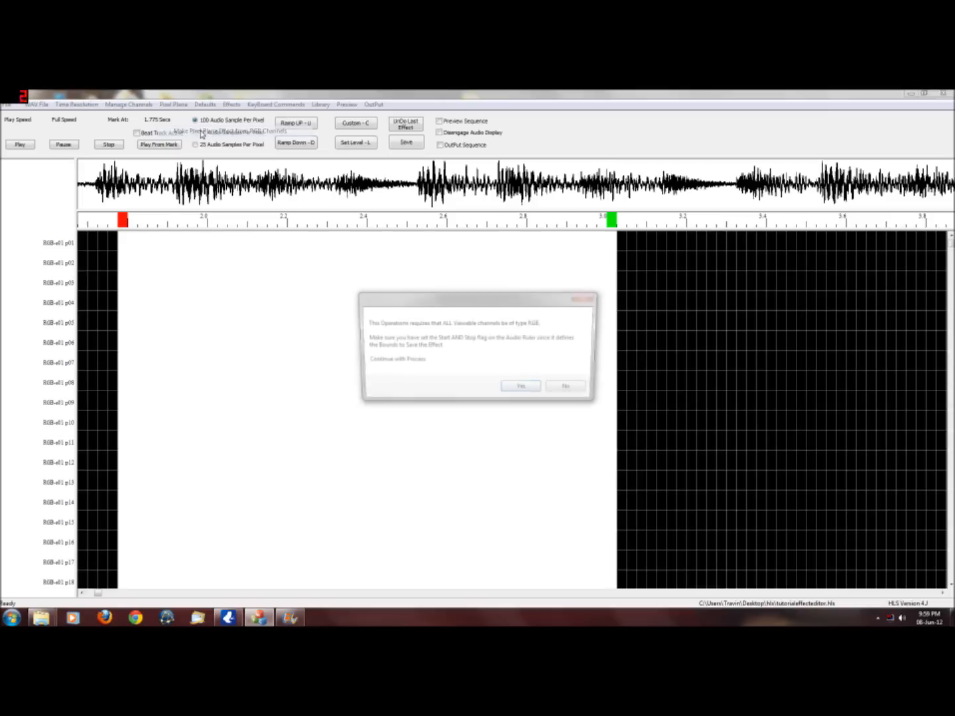
pyautogui.click(528, 392)
pyautogui.click(537, 374)
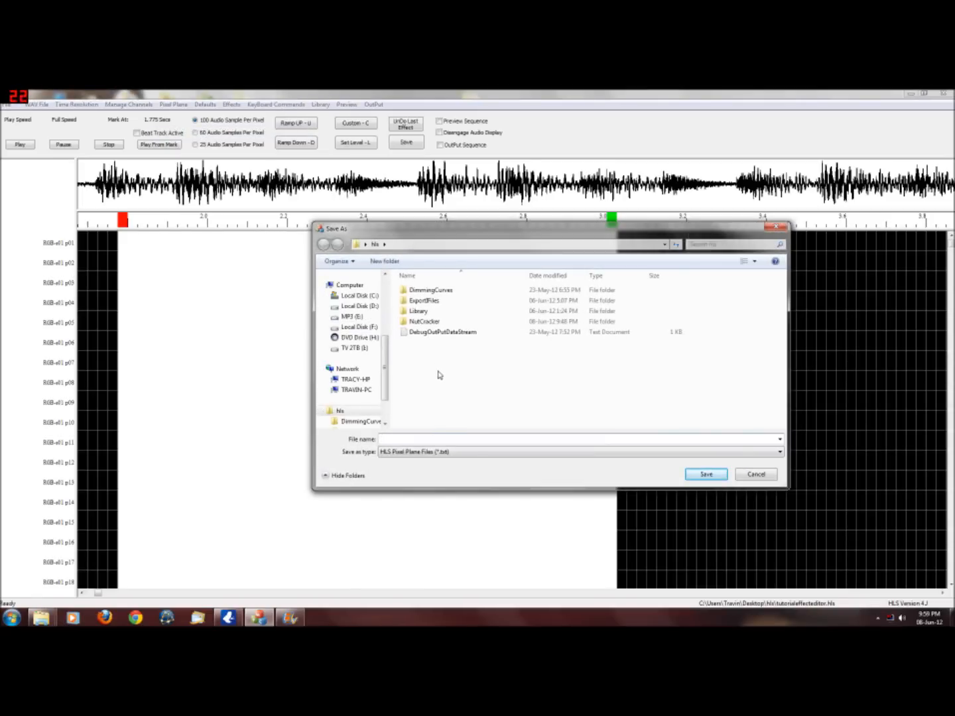
pyautogui.rightClick(433, 365)
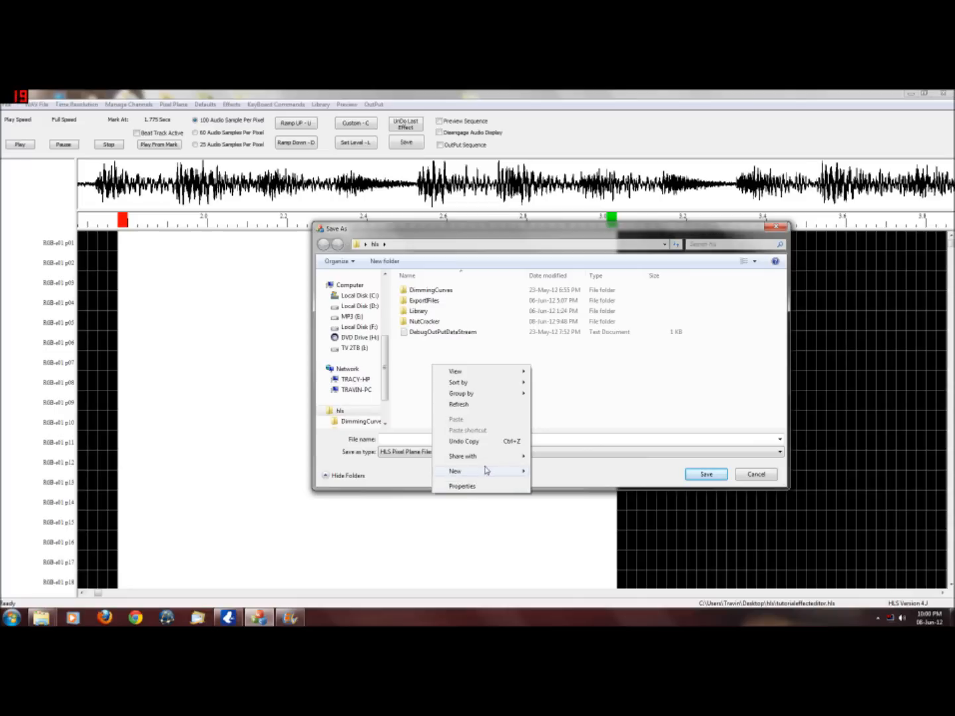
pyautogui.moveTo(487, 472)
pyautogui.click(558, 472)
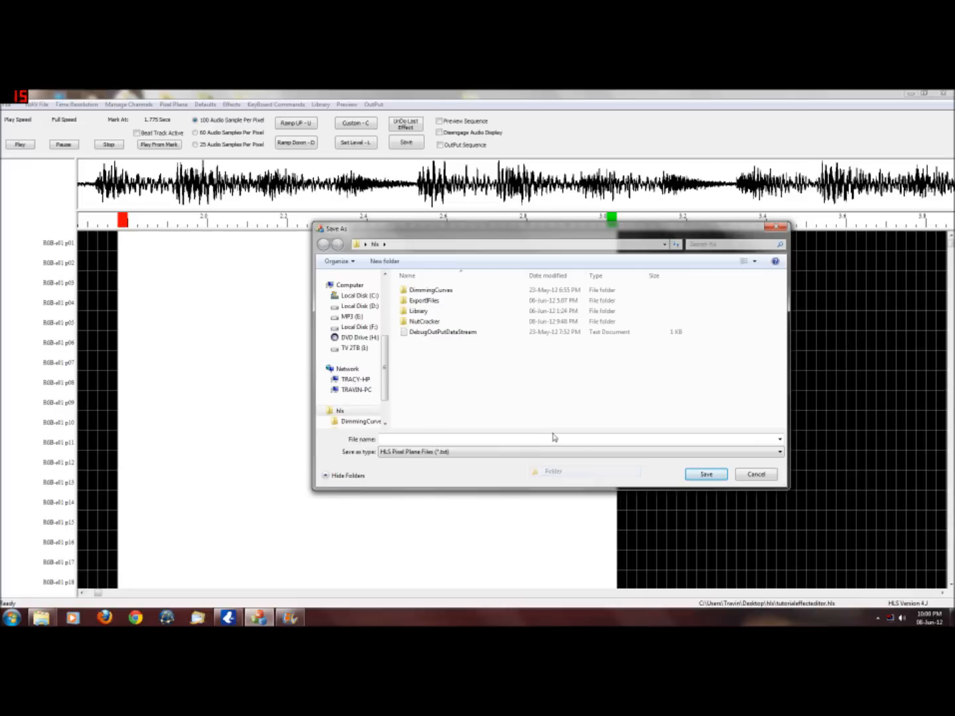
pyautogui.write('Tutorial')
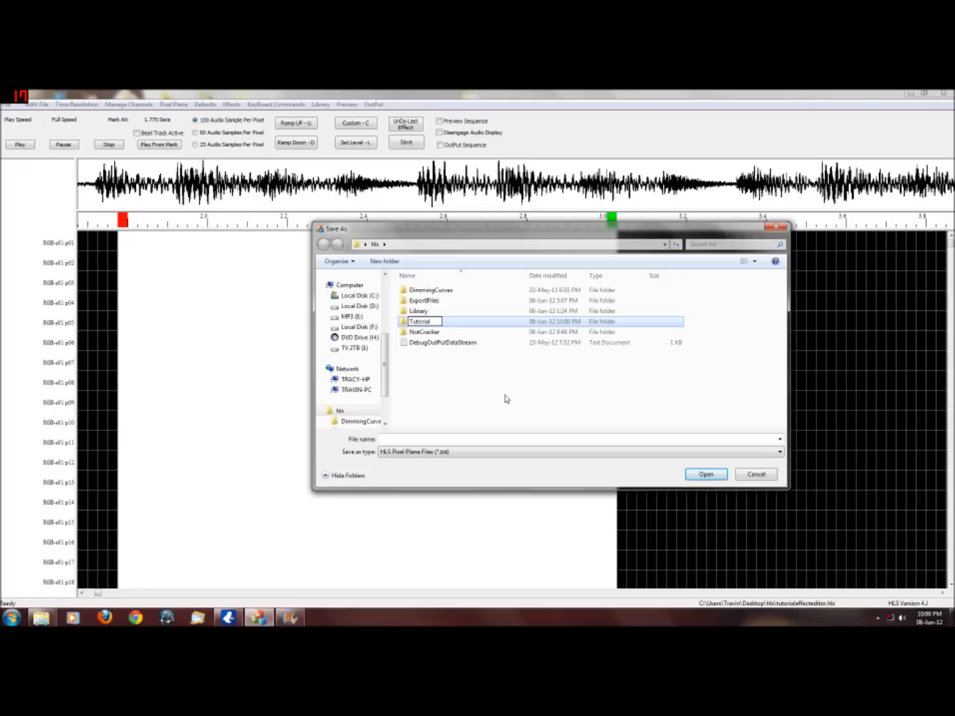
# Step: Save the pixel plane effect in the Tutorial folder as "White lrl fill"
pyautogui.click(404, 322)
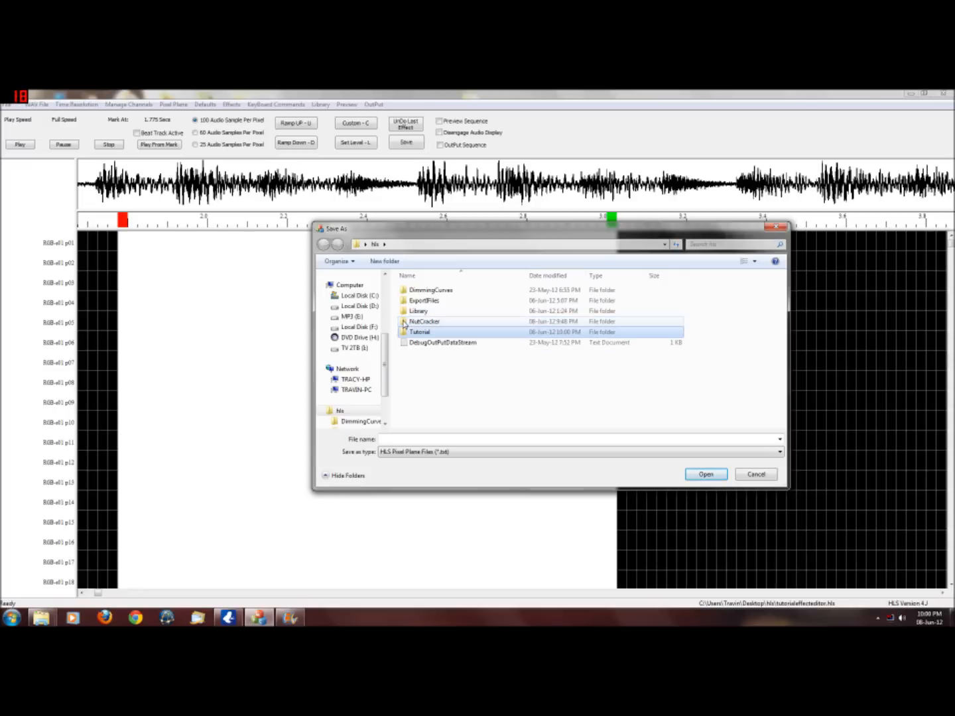
pyautogui.doubleClick(405, 332)
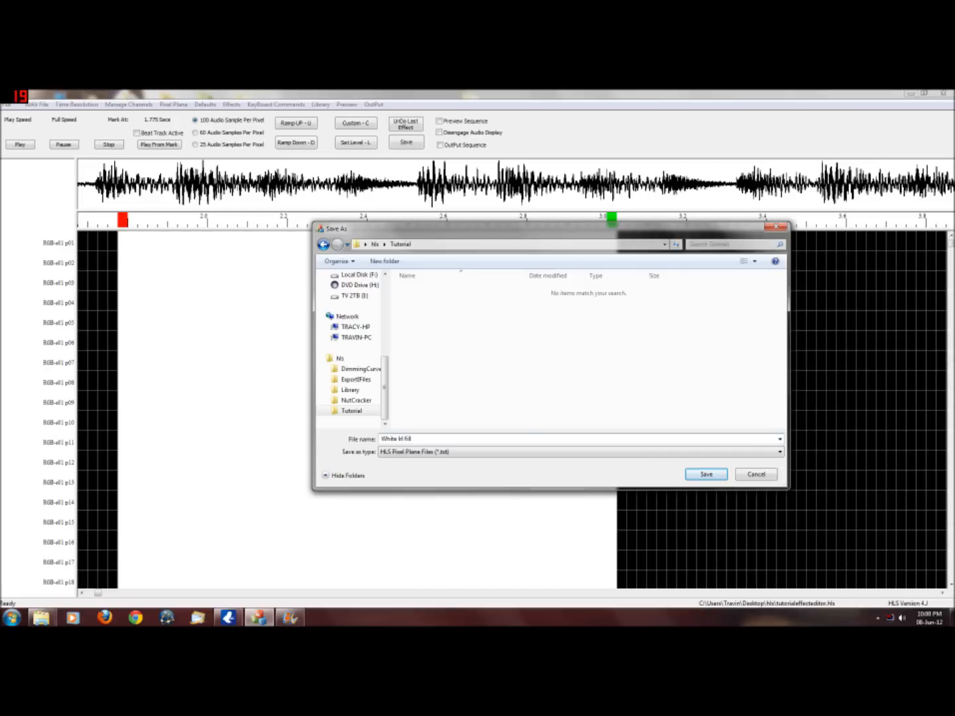
pyautogui.press('Return')
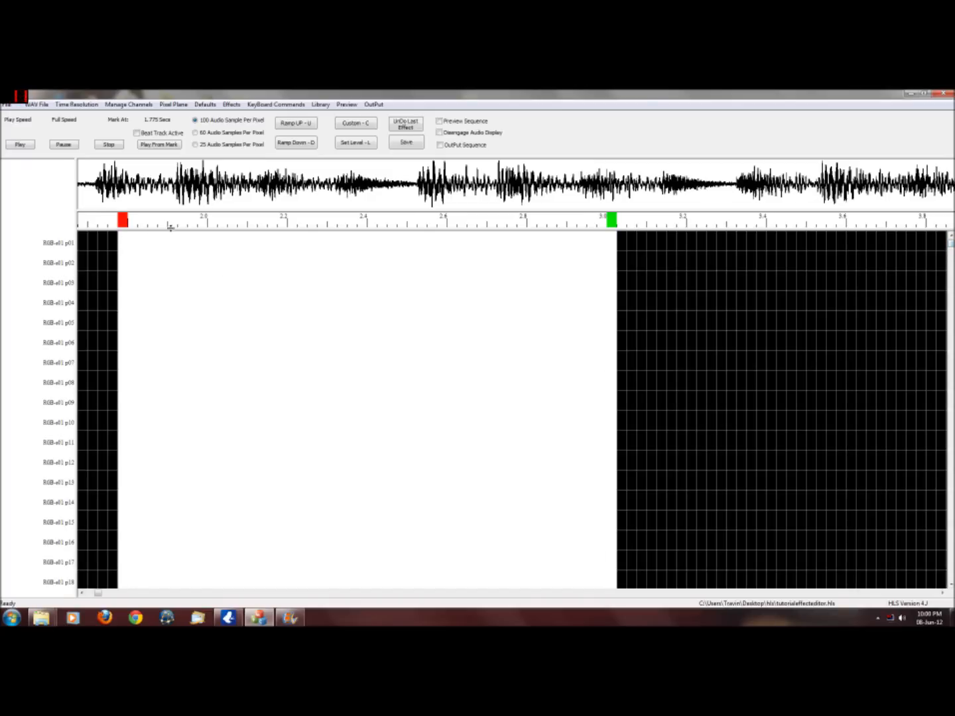
pyautogui.click(122, 222)
pyautogui.moveTo(951, 246); pyautogui.dragTo(951, 572)
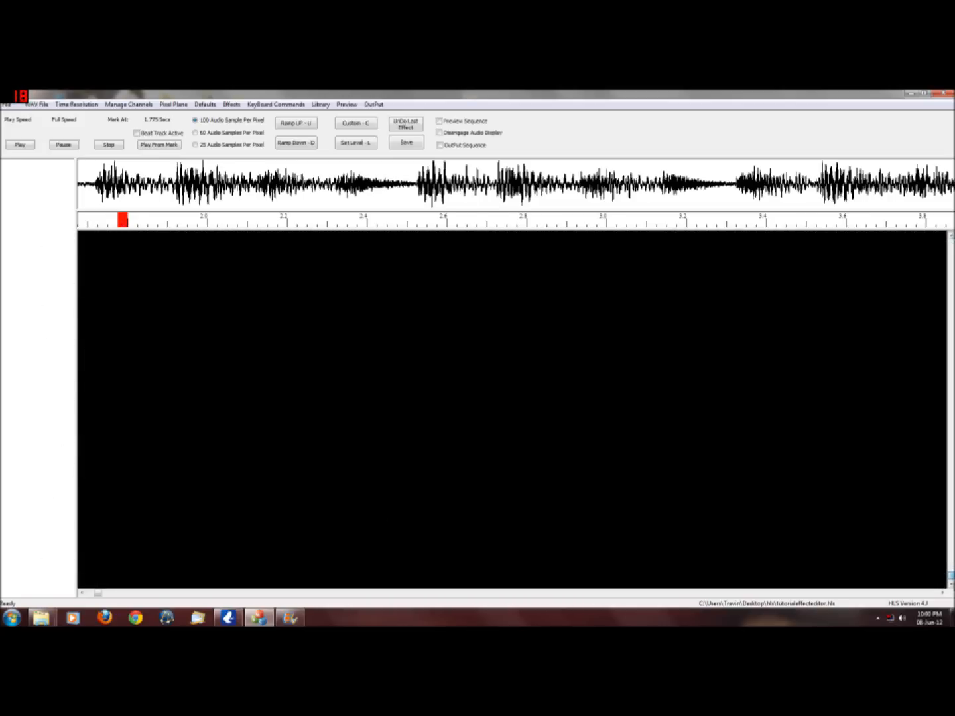
pyautogui.click(363, 223)
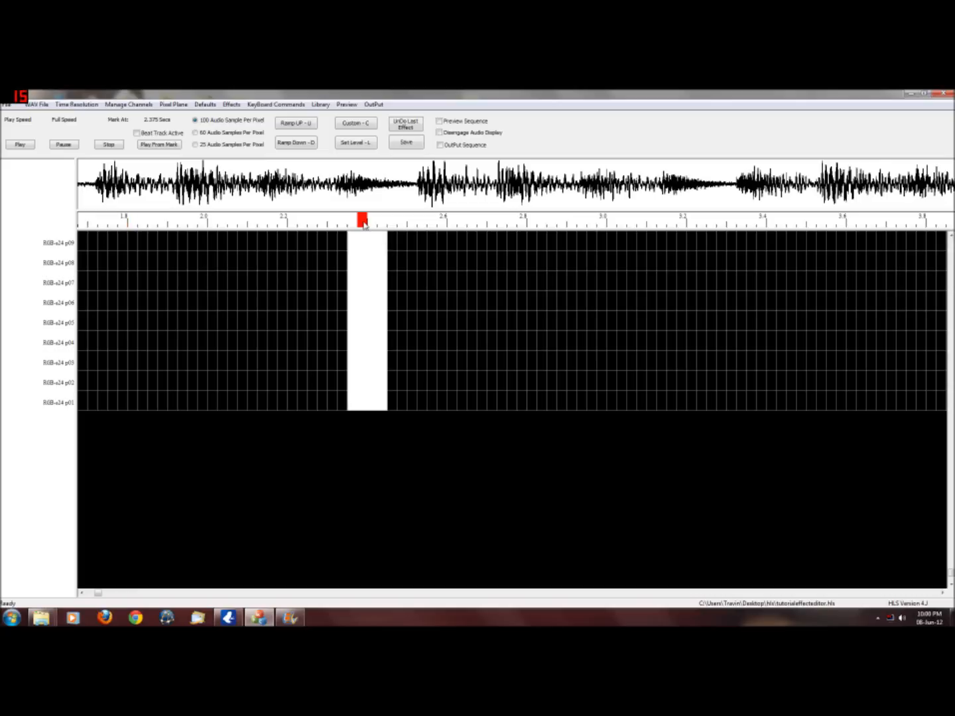
pyautogui.moveTo(951, 573); pyautogui.dragTo(952, 238)
# Step: Mark the effect's first half on the audio ruler, with the start flag at 1.775 s and the stop flag at 2.375 s
pyautogui.click(122, 223)
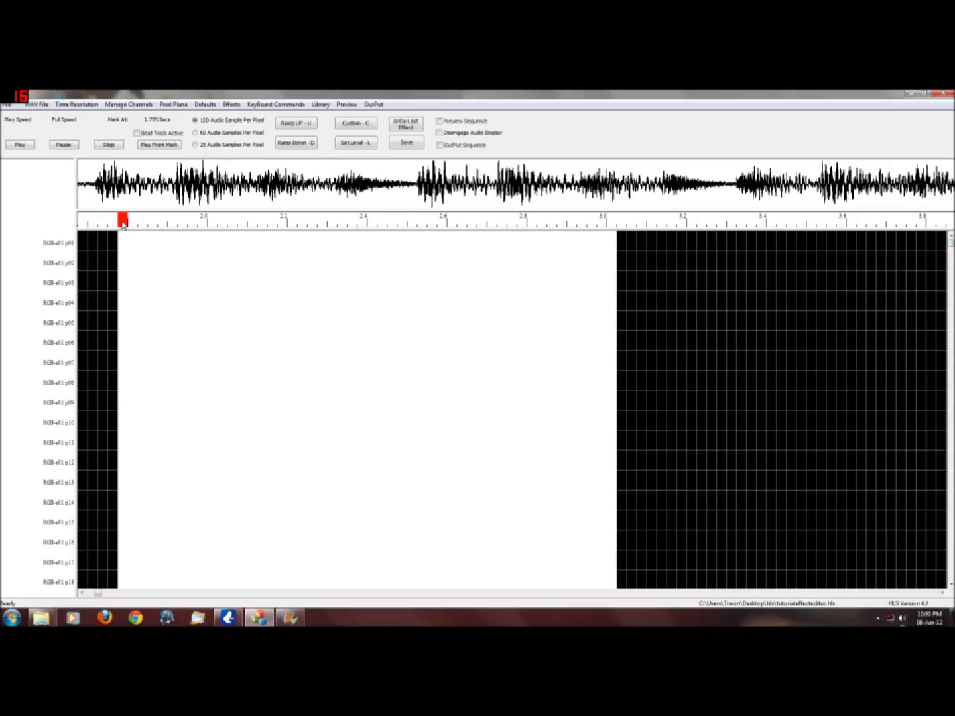
pyautogui.moveTo(951, 244); pyautogui.dragTo(952, 443)
pyautogui.moveTo(951, 511); pyautogui.dragTo(951, 575)
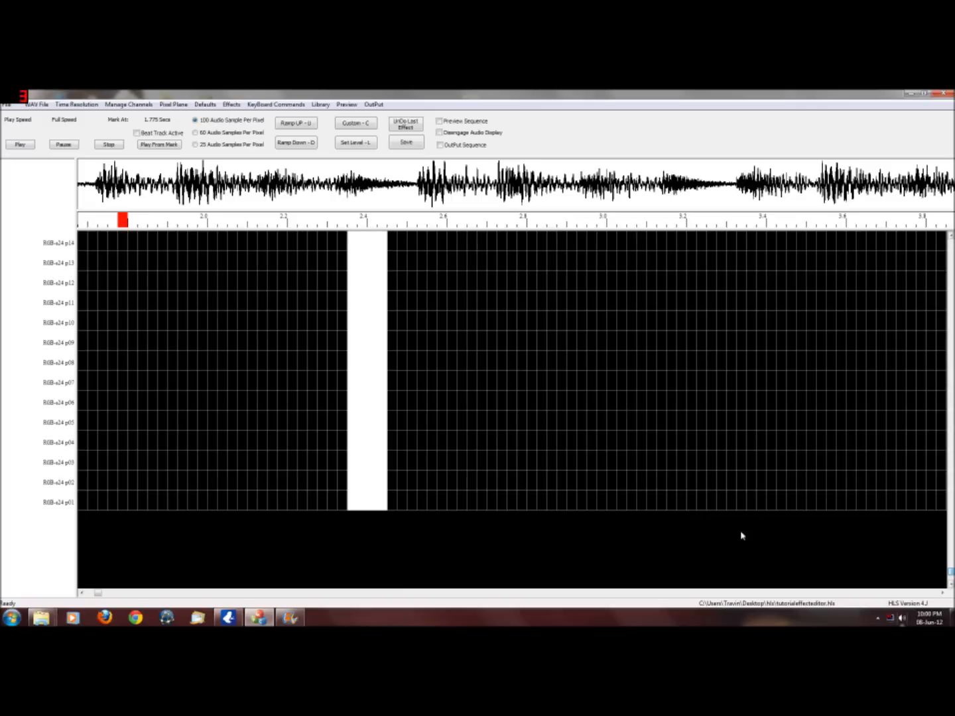
pyautogui.click(363, 226)
# Step: Make a pixel plane effect from the RGB channels between the flags and save it in the Tutorial folder as "White rl fill"
pyautogui.click(173, 105)
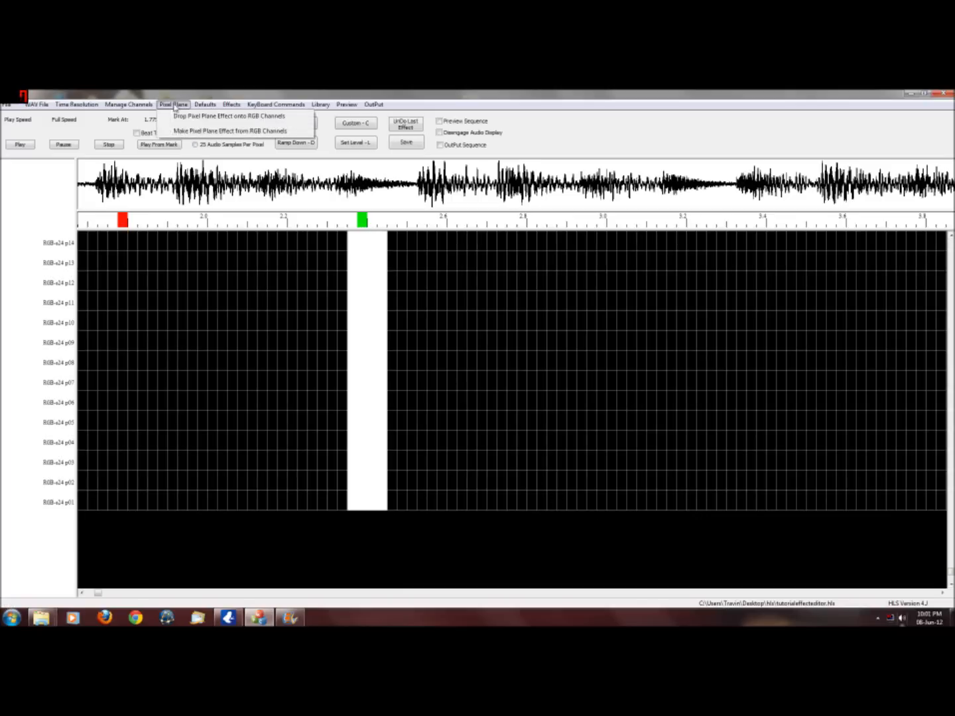
pyautogui.click(197, 132)
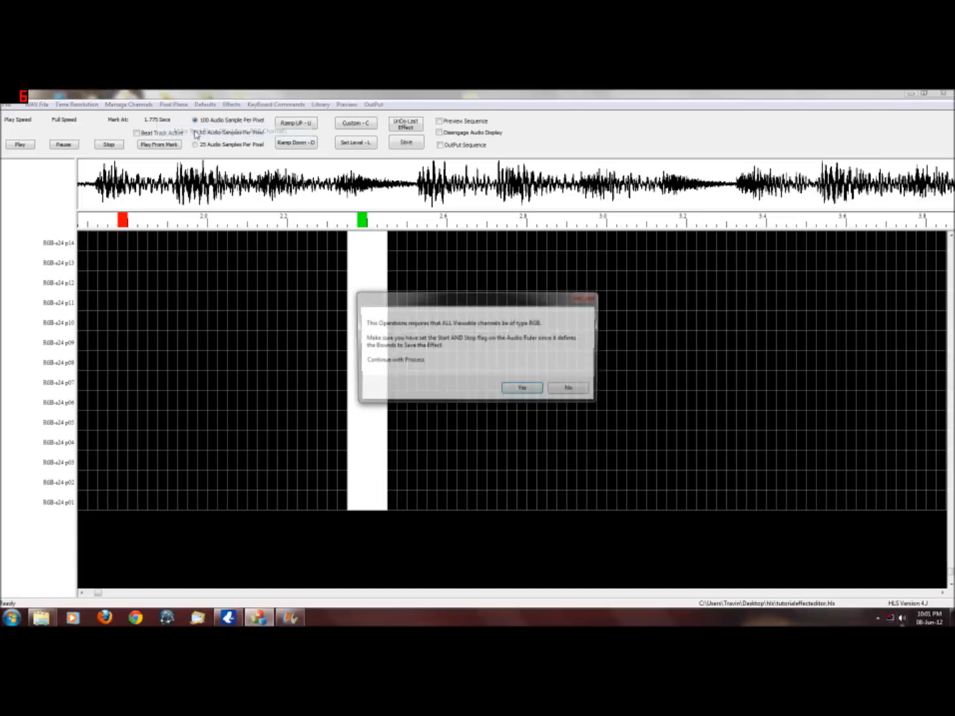
pyautogui.click(530, 394)
pyautogui.click(537, 373)
pyautogui.doubleClick(417, 332)
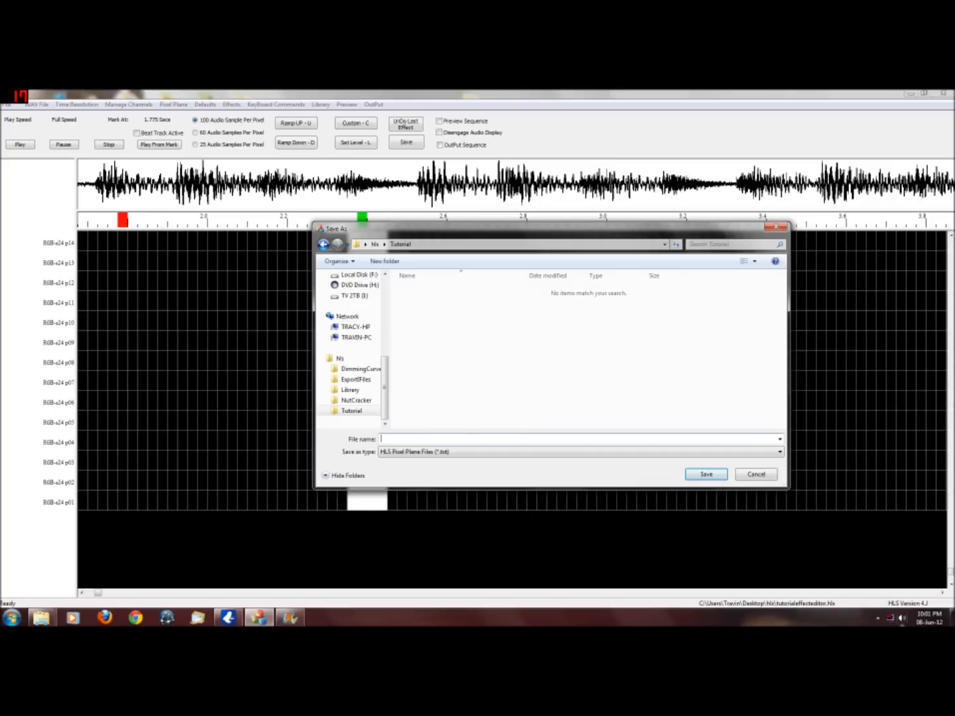
pyautogui.write('White rl fill')
pyautogui.press('Return')
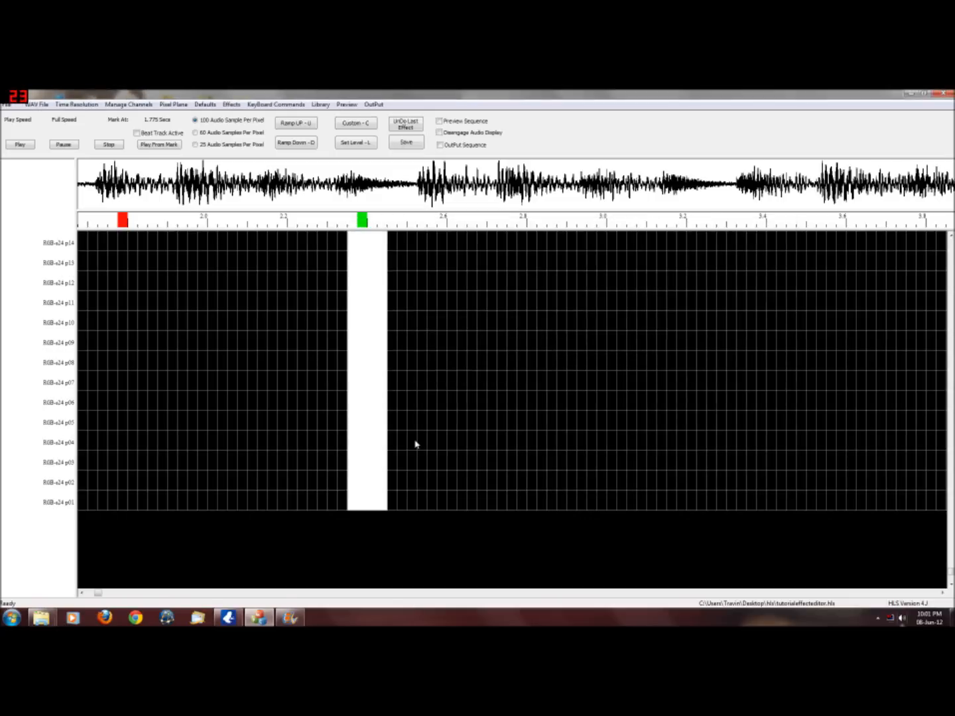
# Step: Mark the full length of the white effect on the audio ruler, with the start flag at 1.775 s and the stop flag at about 3.0 s
pyautogui.moveTo(951, 572); pyautogui.dragTo(951, 234)
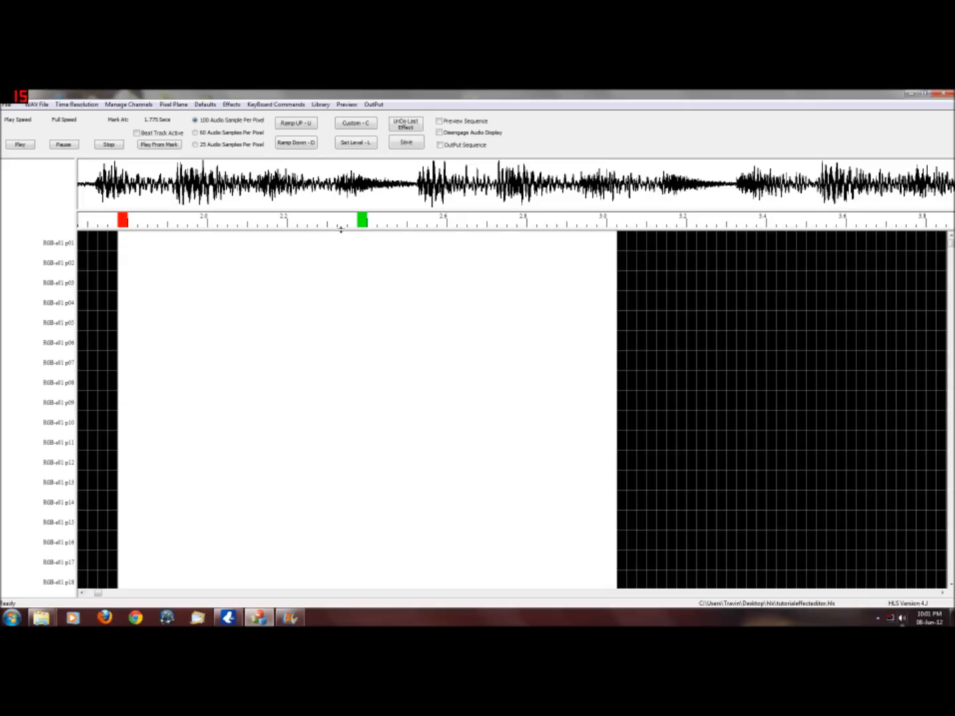
pyautogui.click(125, 221)
pyautogui.click(613, 222)
# Step: Select the white effect across all RGB channels down to the last pixel of string 24 and start applying an over control ramp
pyautogui.moveTo(123, 254)
pyautogui.mouseDown()
pyautogui.moveTo(237, 294)
pyautogui.moveTo(535, 347)
pyautogui.moveTo(571, 380)
pyautogui.moveTo(602, 445)
pyautogui.moveTo(601, 470)
pyautogui.moveTo(602, 453)
pyautogui.moveTo(619, 484)
pyautogui.moveTo(622, 346)
pyautogui.moveTo(608, 394)
pyautogui.moveTo(622, 424)
pyautogui.moveTo(623, 335)
pyautogui.moveTo(612, 361)
pyautogui.moveTo(625, 360)
pyautogui.moveTo(622, 334)
pyautogui.moveTo(623, 365)
pyautogui.mouseUp()
pyautogui.scroll(-20, 603, 445)
pyautogui.scroll(-20, 613, 468)
pyautogui.scroll(-20, 613, 398)
pyautogui.scroll(3, 622, 365)
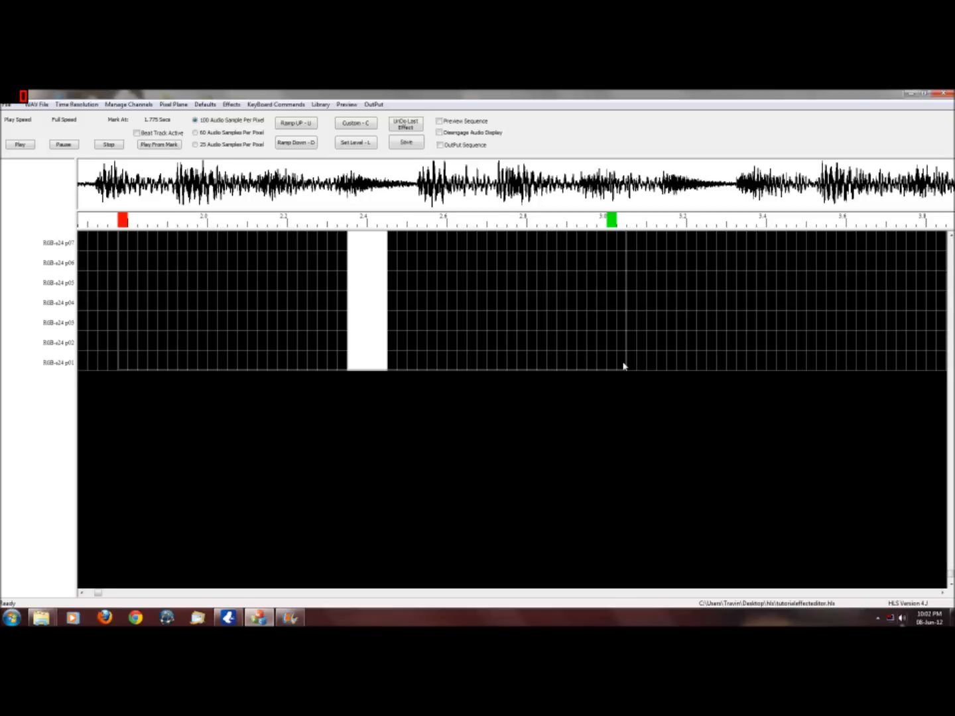
pyautogui.click(232, 105)
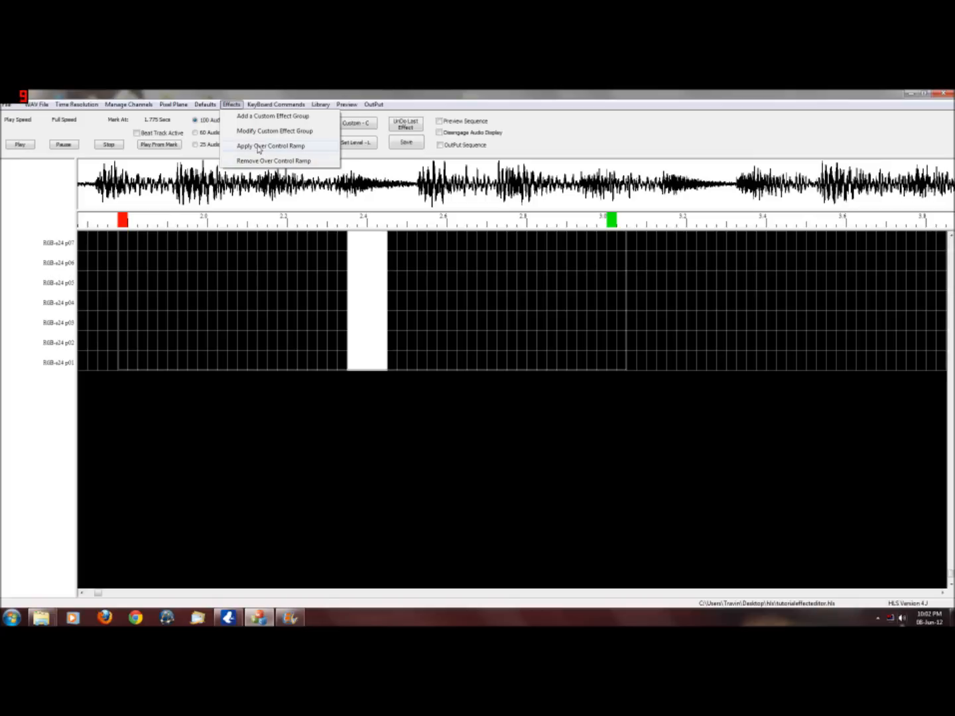
pyautogui.click(260, 148)
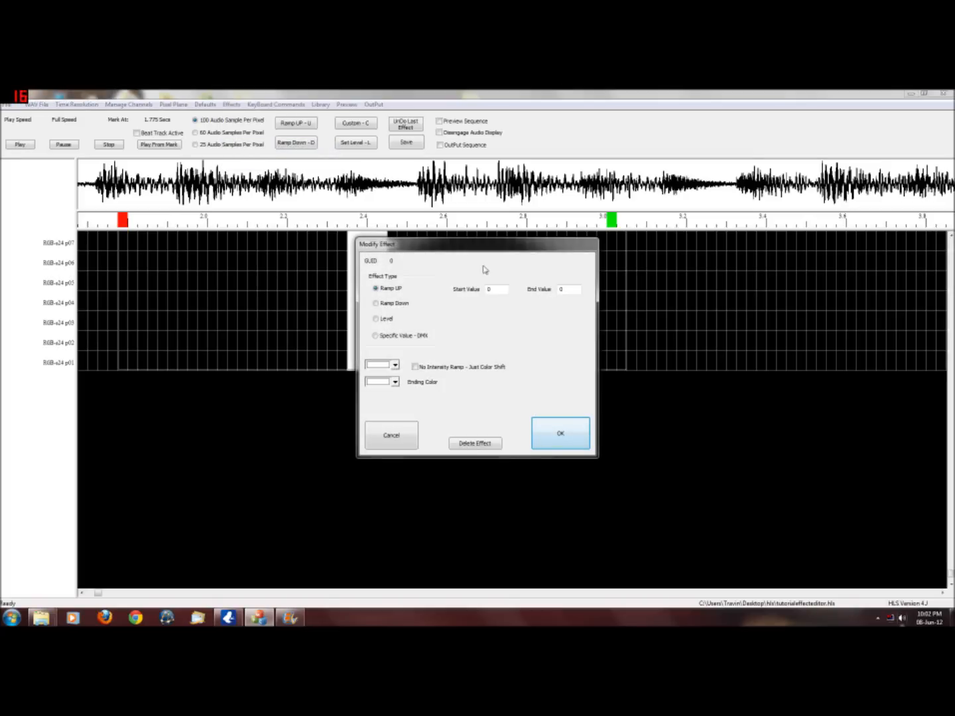
# Step: Apply the ramp as a color shift only, without intensity ramp, from red to a pinkish red ending color
pyautogui.click(415, 368)
pyautogui.click(395, 365)
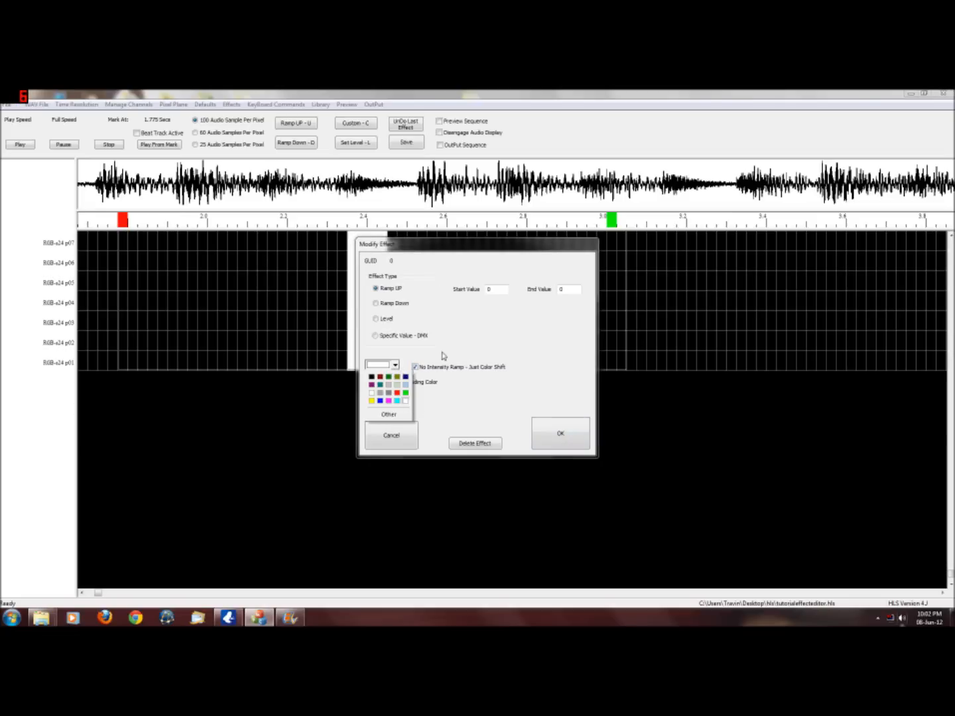
pyautogui.click(390, 415)
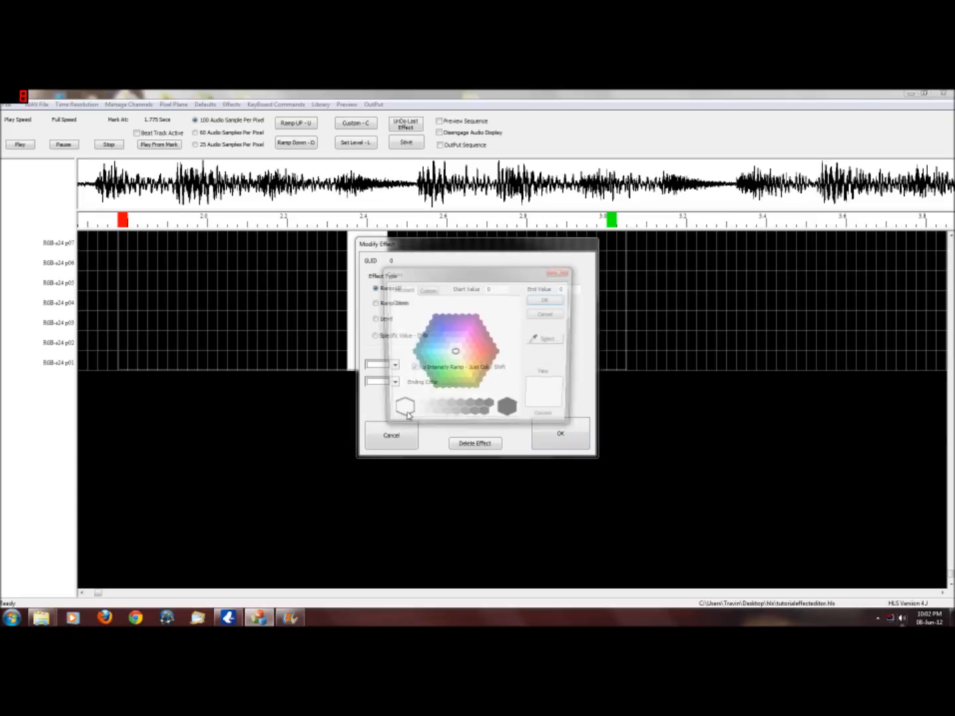
pyautogui.click(483, 354)
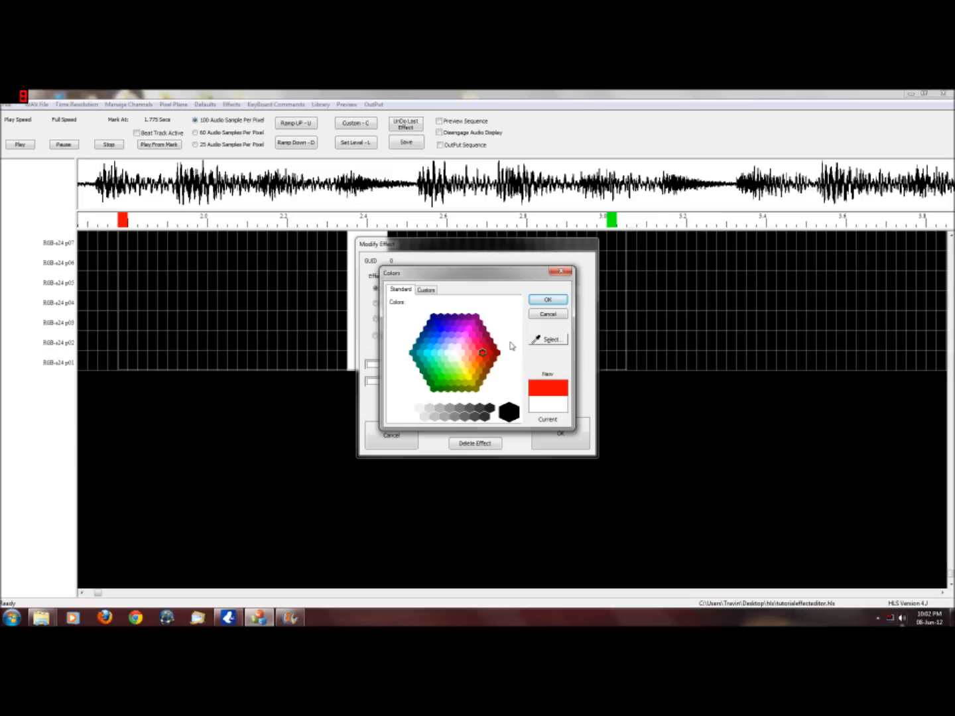
pyautogui.click(548, 300)
pyautogui.click(394, 382)
pyautogui.click(389, 433)
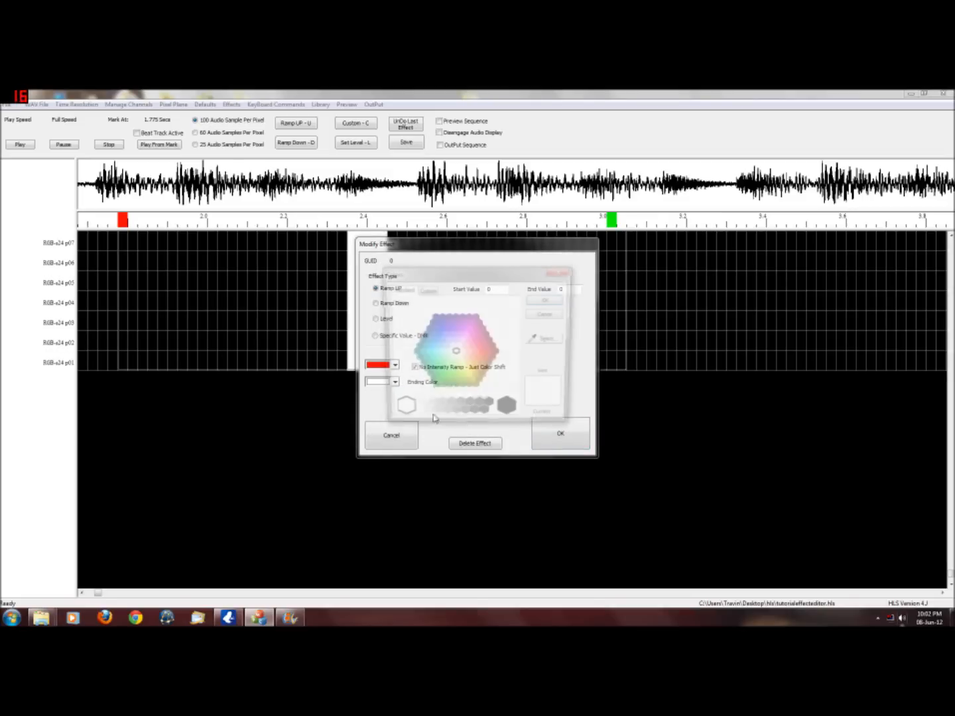
pyautogui.click(479, 347)
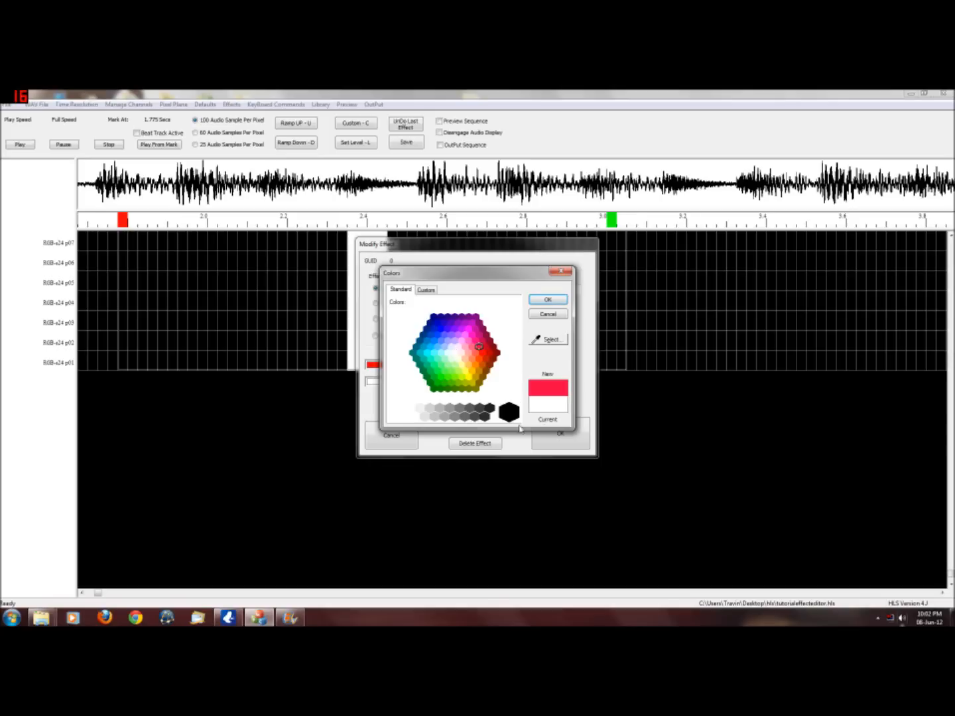
pyautogui.click(549, 301)
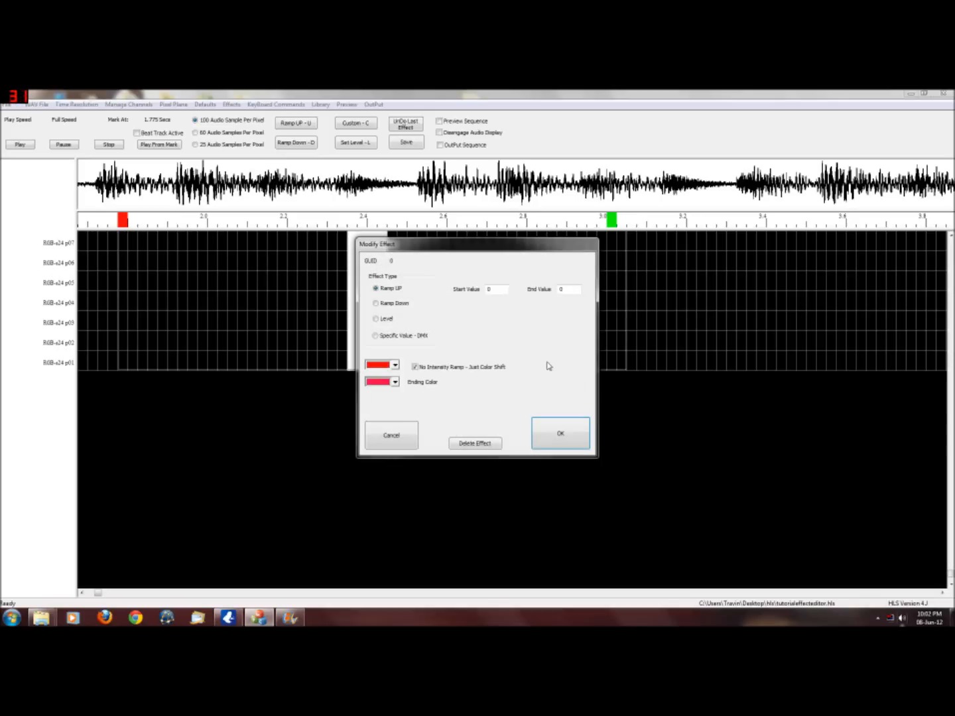
pyautogui.click(559, 438)
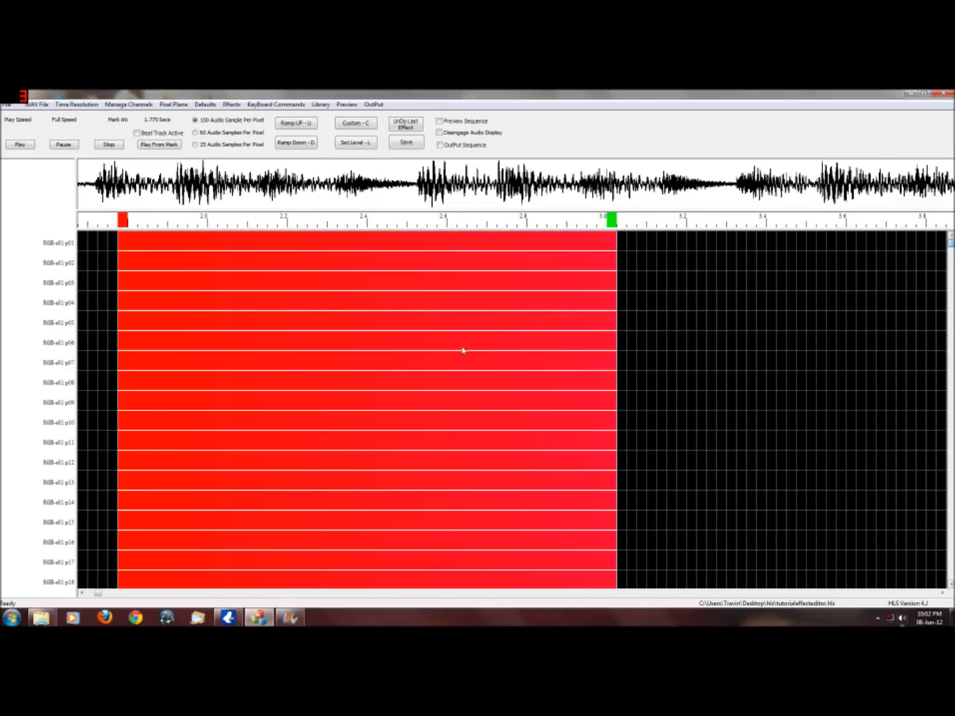
# Step: Make a pixel plane effect from the RGB channels between the flags and save it in the Tutorial folder as "Red Hr"
pyautogui.moveTo(951, 244); pyautogui.dragTo(952, 381)
pyautogui.click(173, 104)
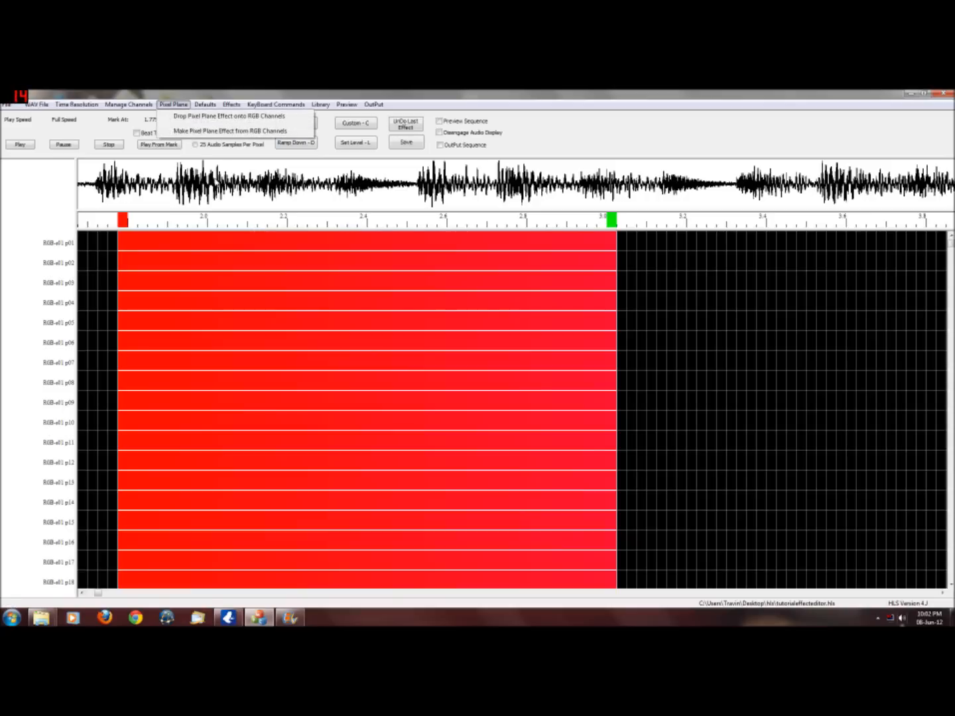
pyautogui.click(230, 130)
pyautogui.click(522, 392)
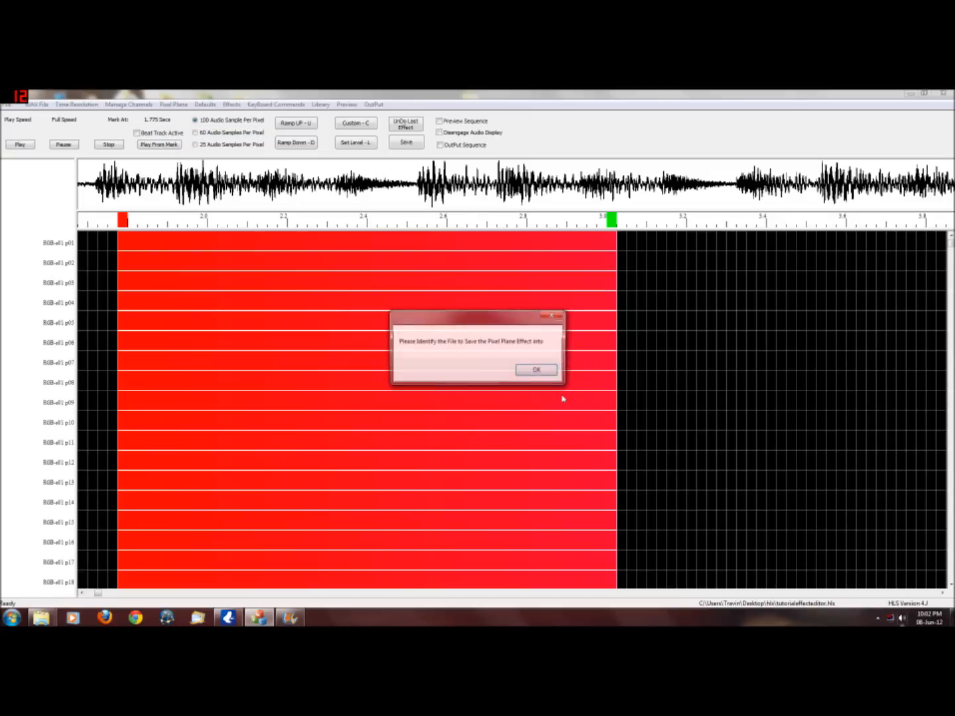
pyautogui.click(536, 369)
pyautogui.doubleClick(419, 331)
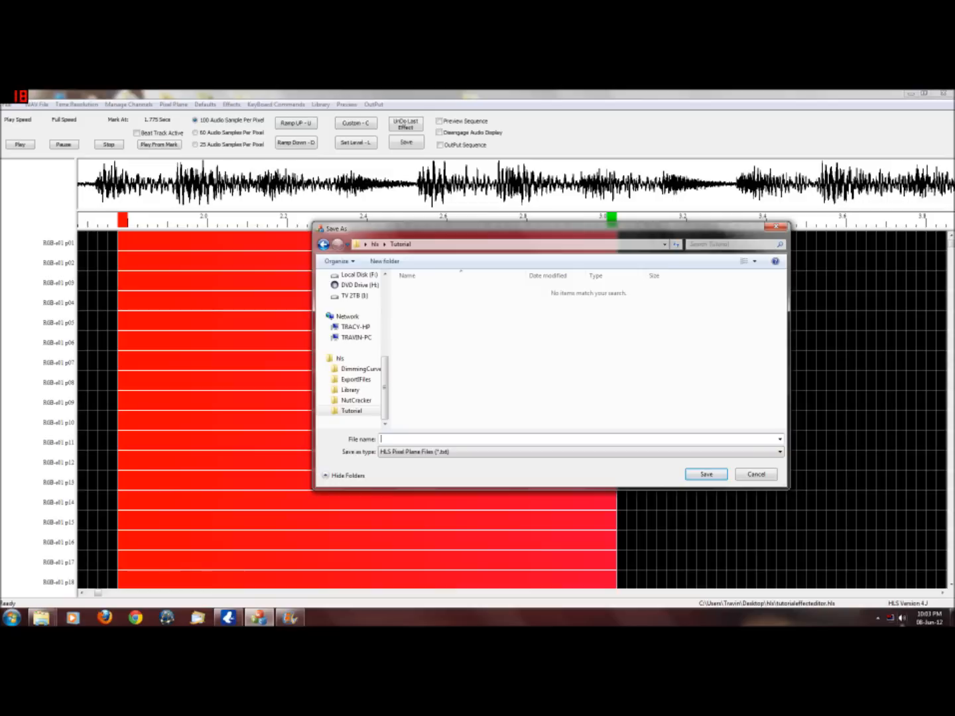
pyautogui.write('Red Hr')
pyautogui.click(708, 475)
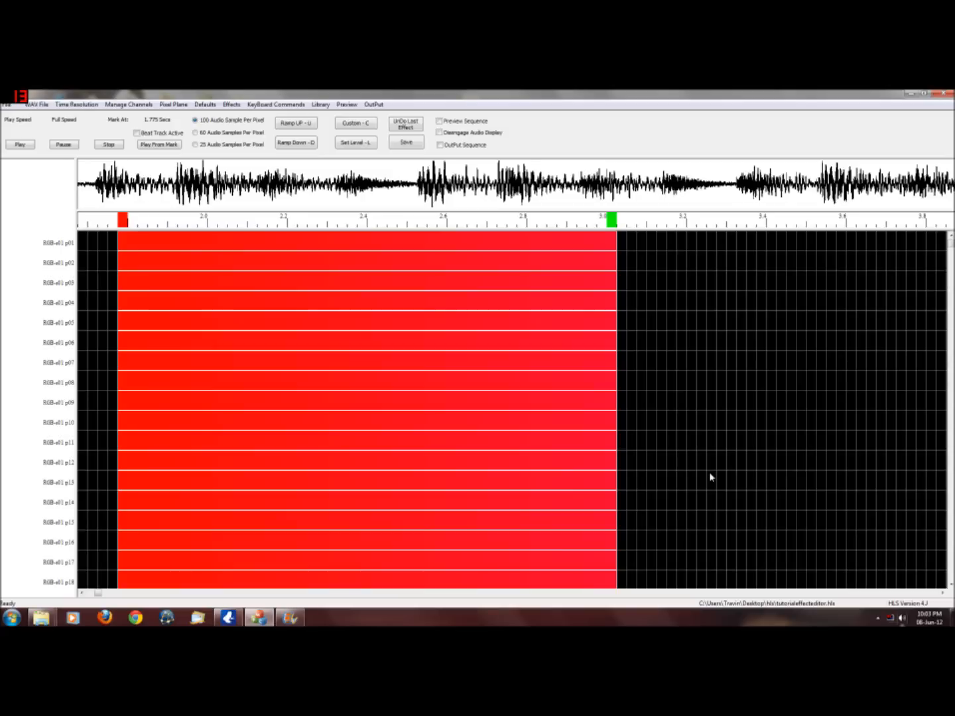
# Step: Mark the first half of the red effect on the audio ruler, with the start flag at 1.775 s and the stop flag at about 2.43 s
pyautogui.click(123, 224)
pyautogui.moveTo(951, 246); pyautogui.dragTo(952, 573)
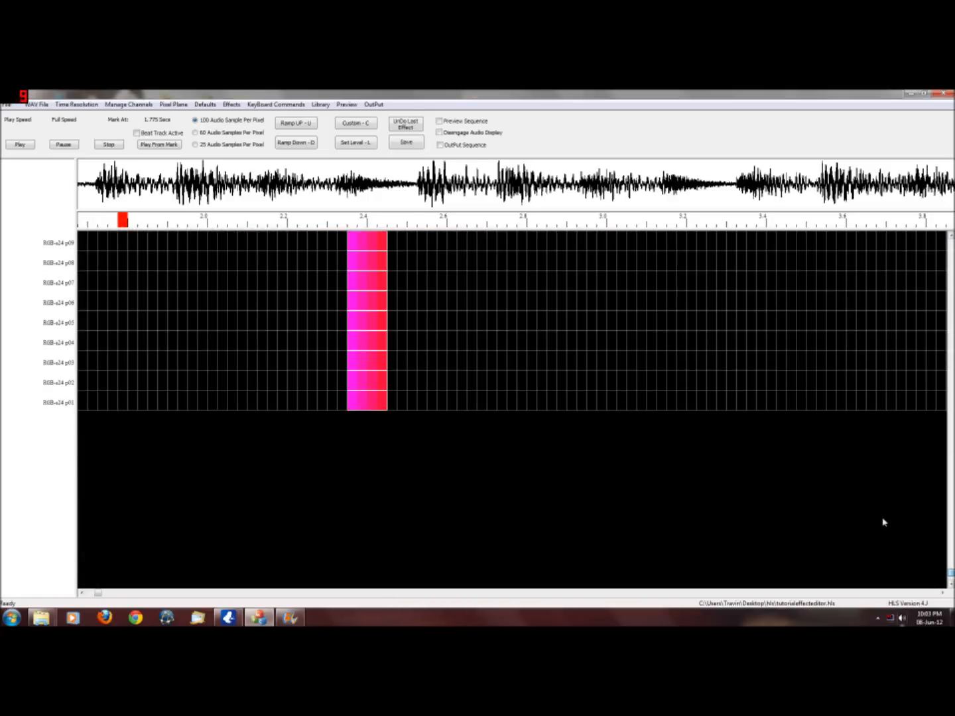
pyautogui.click(382, 222)
# Step: Make a pixel plane effect from the flagged first half and save it in the Tutorial folder as "red lr fill"
pyautogui.click(176, 106)
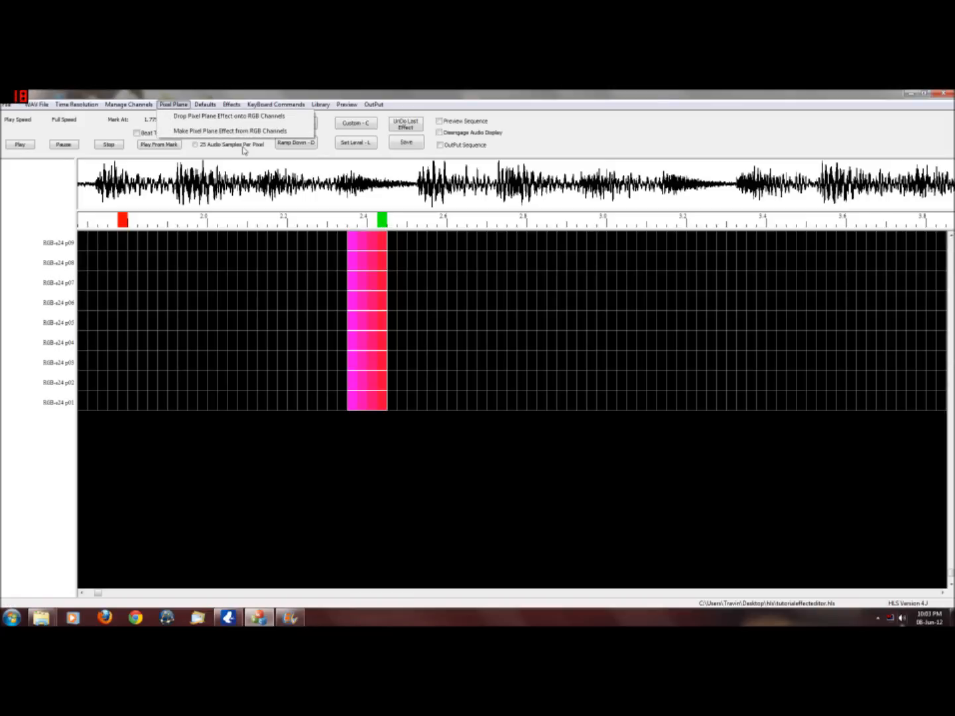
pyautogui.click(220, 136)
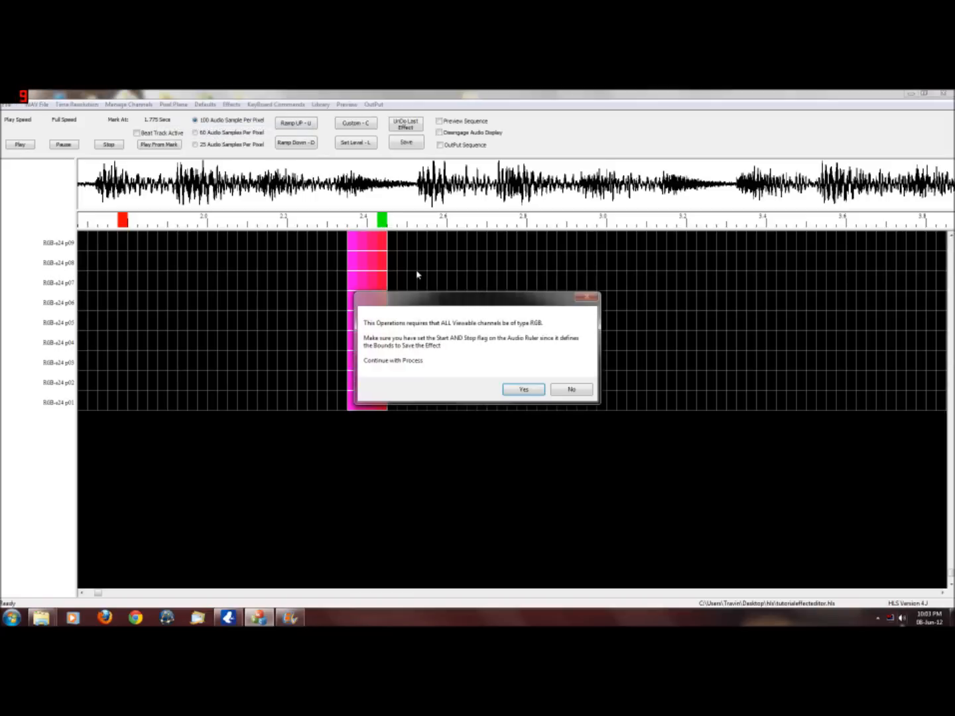
pyautogui.click(526, 391)
pyautogui.click(533, 373)
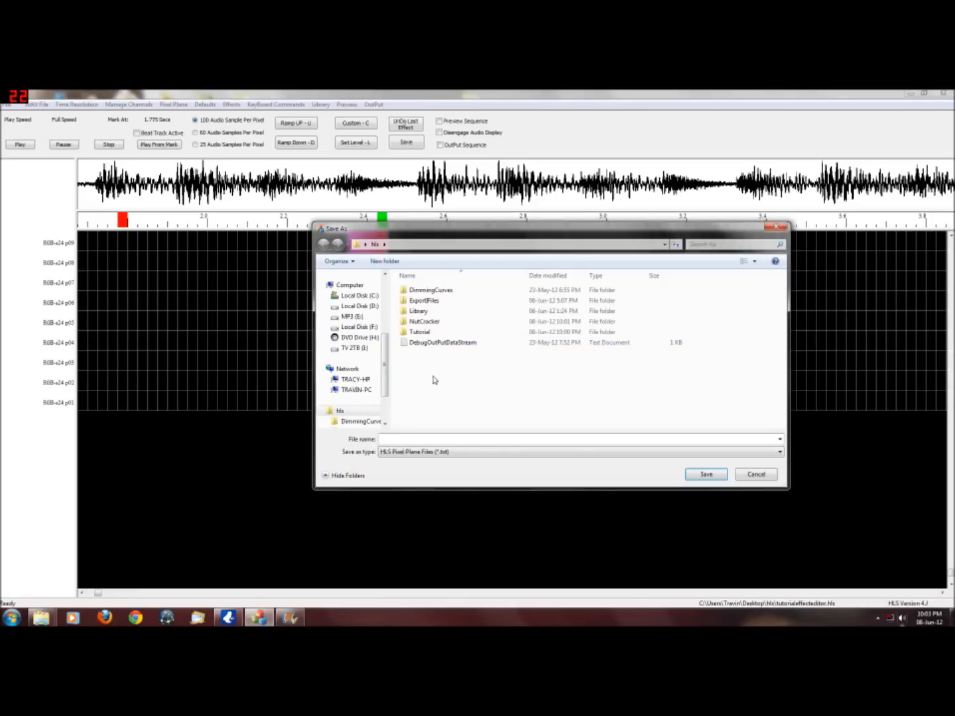
pyautogui.doubleClick(419, 332)
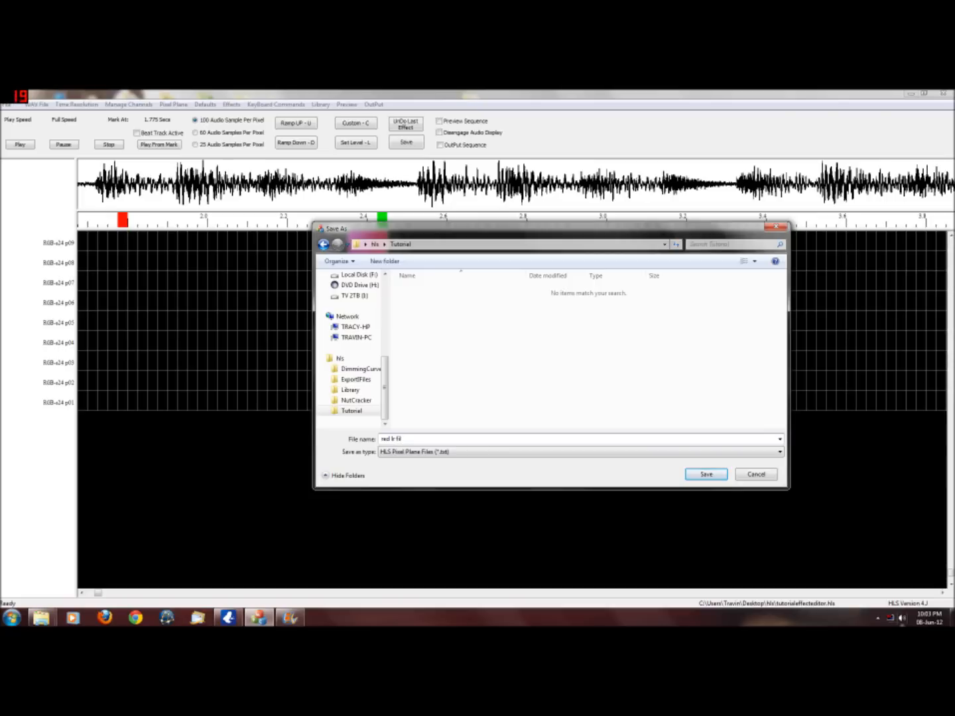
pyautogui.press('Return')
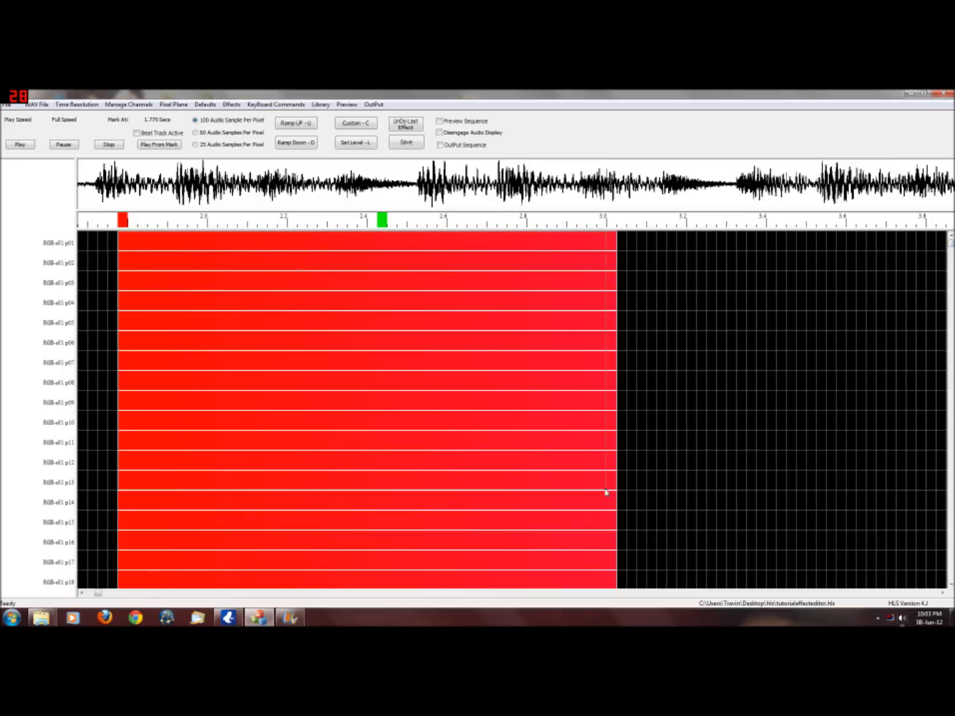
# Step: Select the red effect across all RGB channels and remove its over control ramp
pyautogui.moveTo(622, 520); pyautogui.dragTo(632, 369)
pyautogui.scroll(-15, 624, 543)
pyautogui.scroll(-20, 633, 534)
pyautogui.scroll(-20, 616, 522)
pyautogui.scroll(-15, 625, 507)
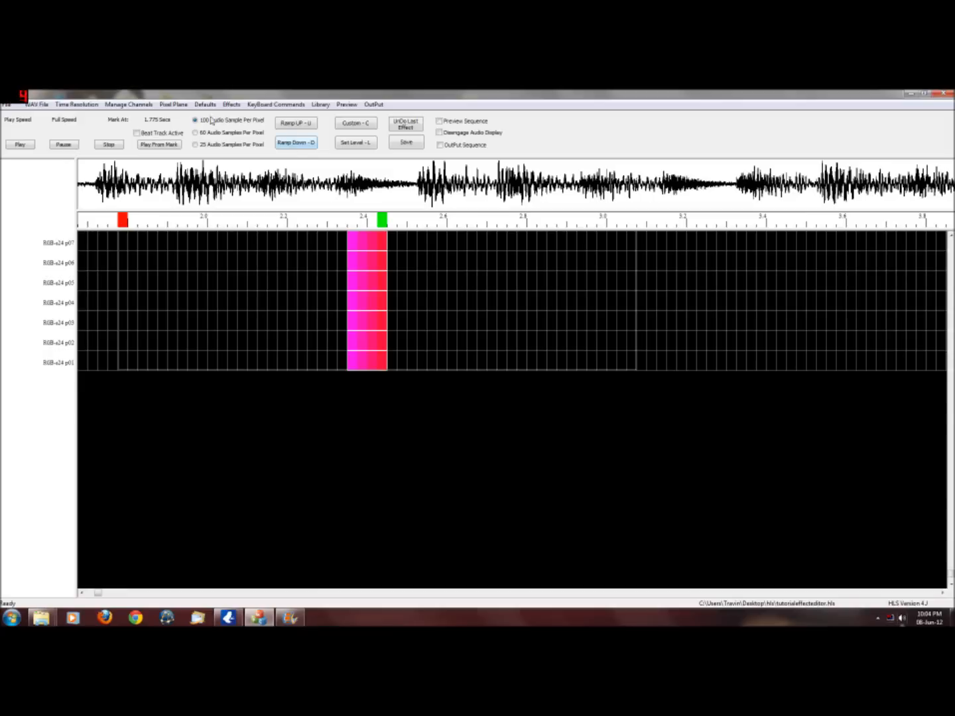
pyautogui.click(229, 104)
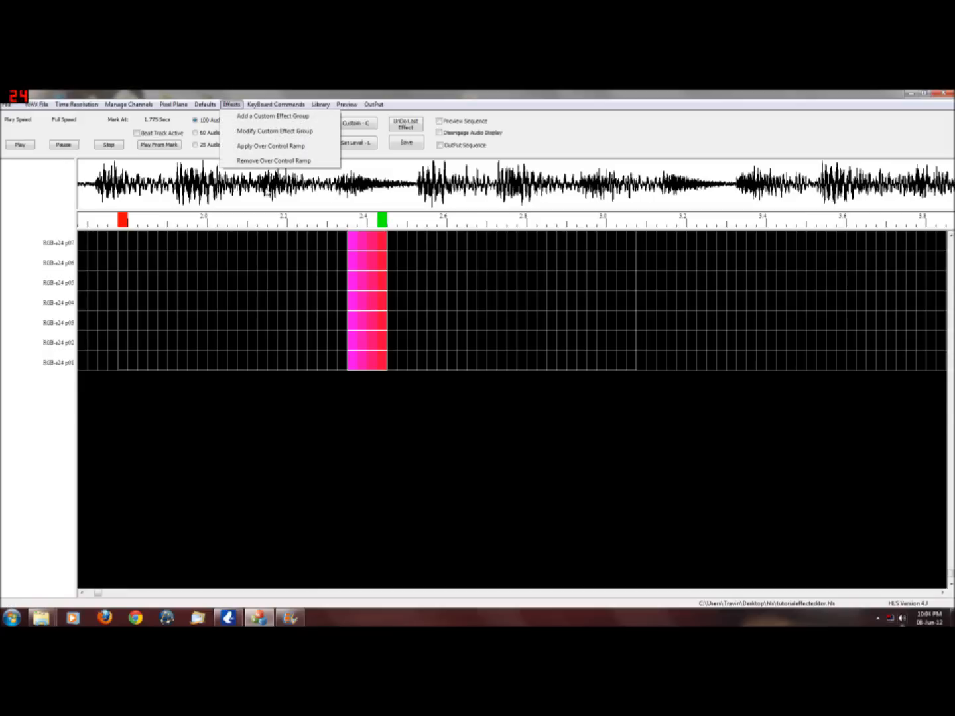
pyautogui.click(271, 160)
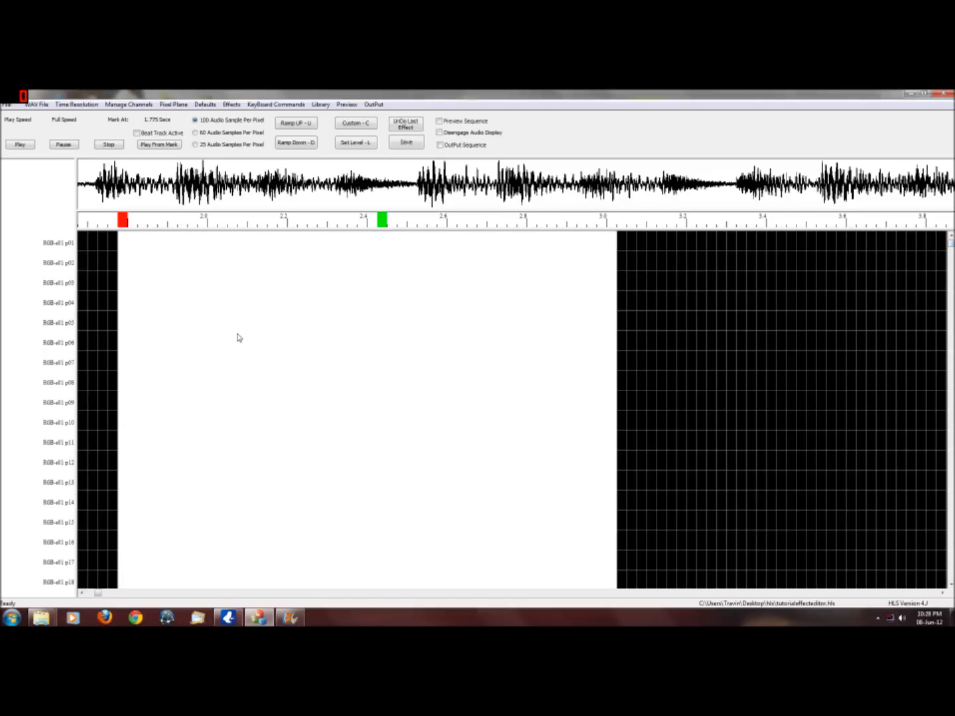
# Step: Select the white effect across all strings down to the last channel and start applying a new over control ramp
pyautogui.moveTo(121, 234); pyautogui.dragTo(598, 483)
pyautogui.scroll(-20, 595, 509)
pyautogui.scroll(-20, 599, 483)
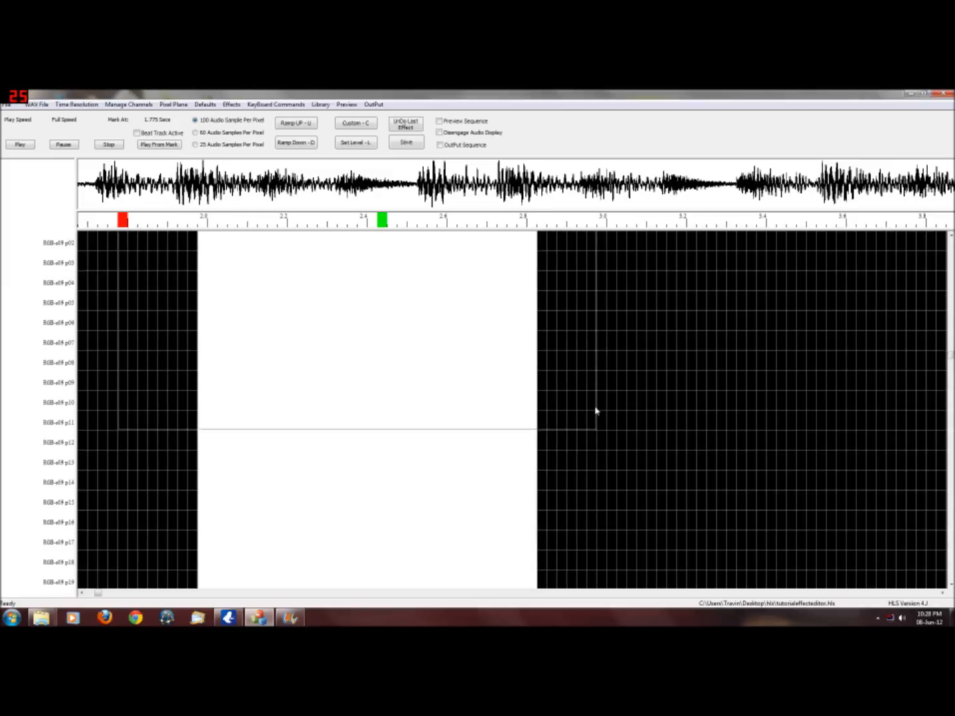
pyautogui.scroll(-20, 625, 300)
pyautogui.moveTo(611, 396); pyautogui.dragTo(622, 365)
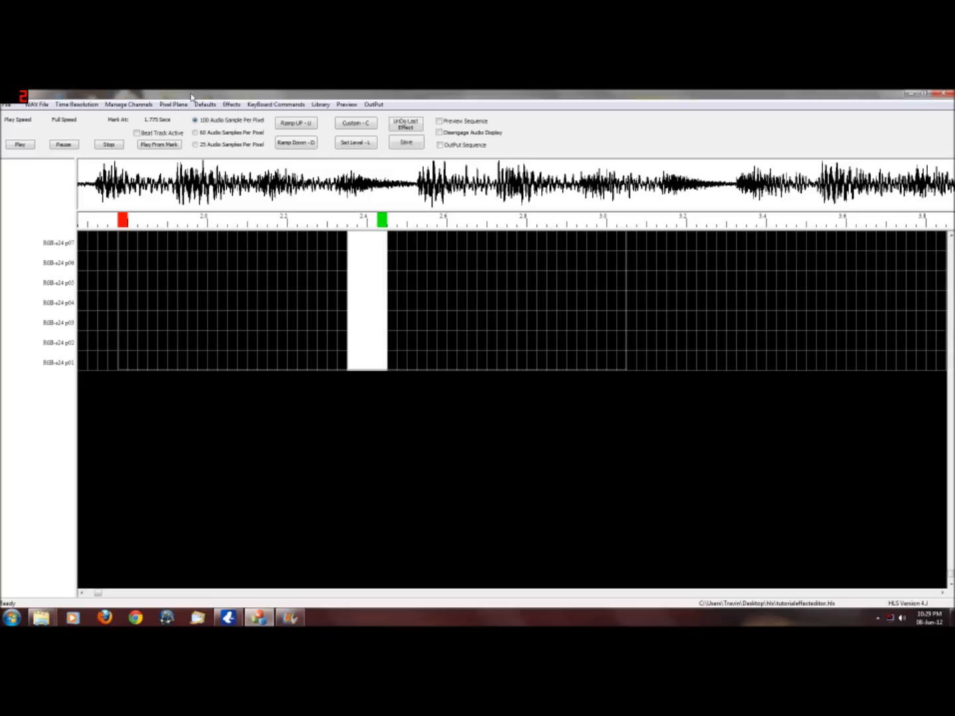
pyautogui.click(231, 104)
pyautogui.click(257, 152)
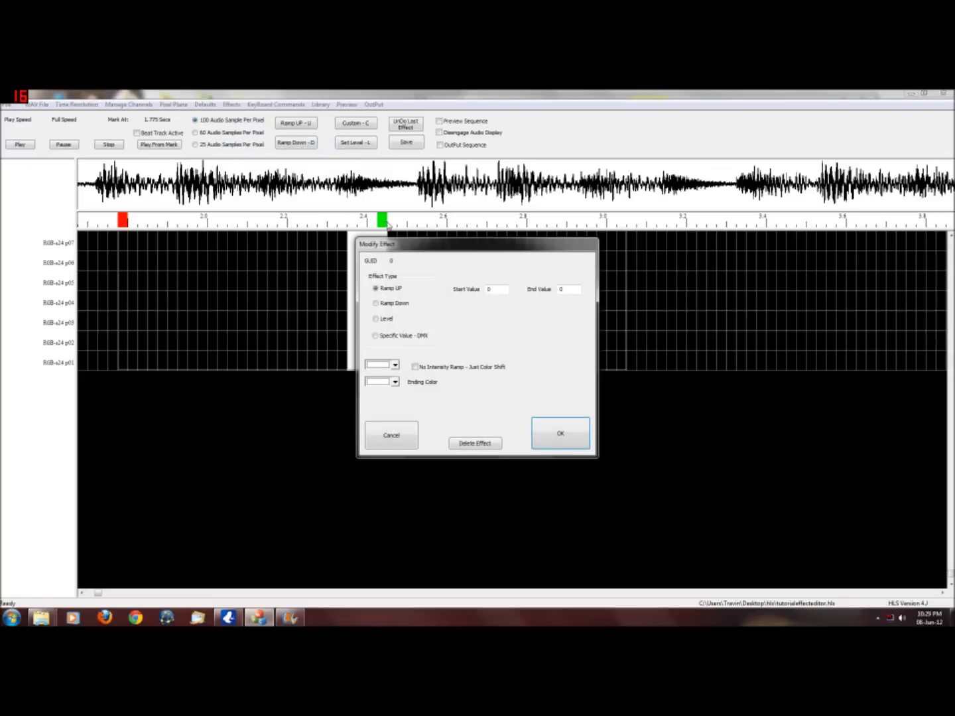
# Step: Apply the ramp as a color shift only, without intensity ramp, from blue to a slightly lighter blue ending color
pyautogui.click(415, 367)
pyautogui.click(395, 365)
pyautogui.click(382, 402)
pyautogui.click(395, 382)
pyautogui.click(389, 432)
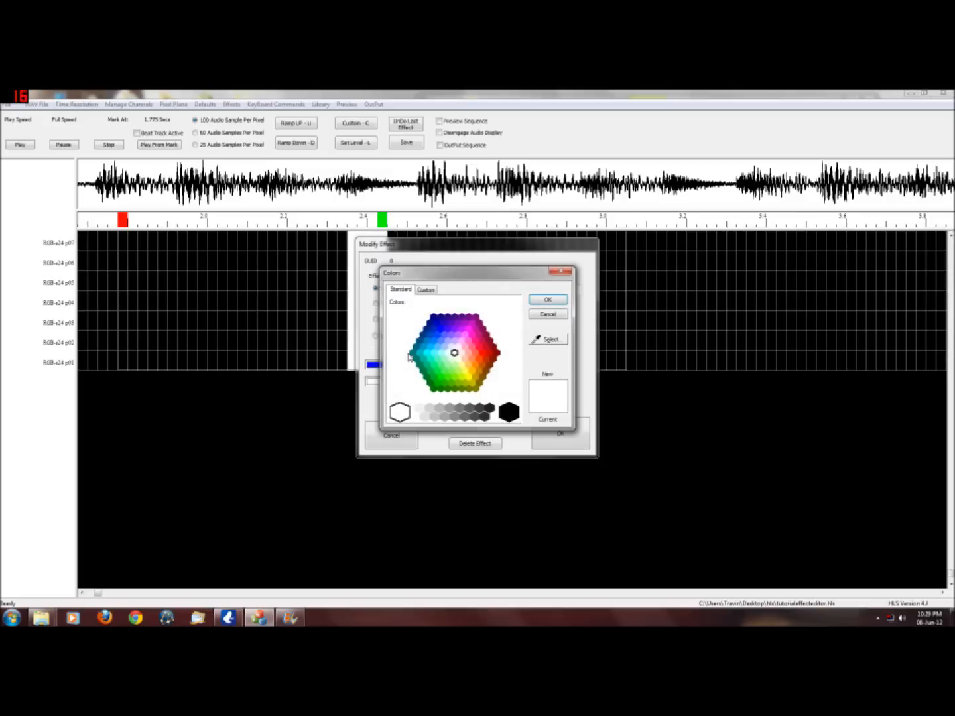
pyautogui.click(437, 335)
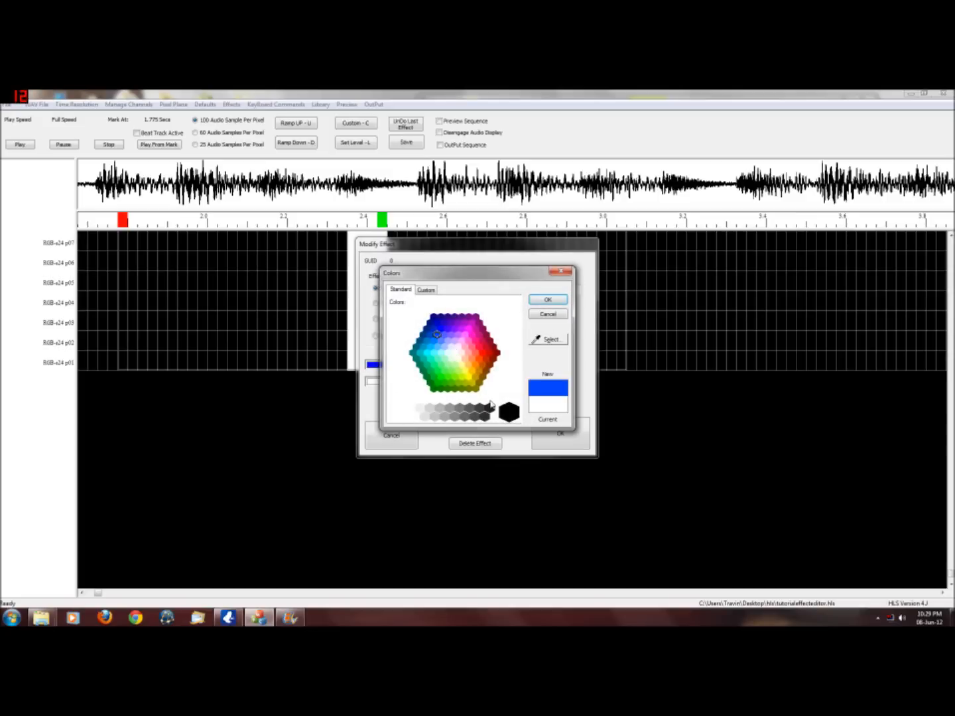
pyautogui.click(548, 300)
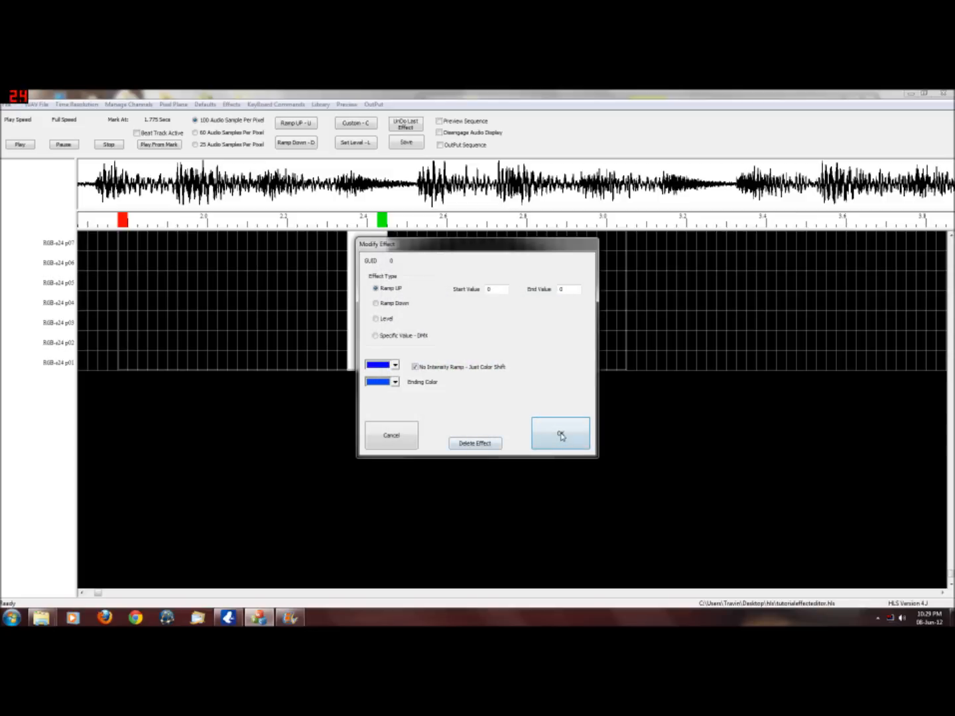
pyautogui.click(551, 430)
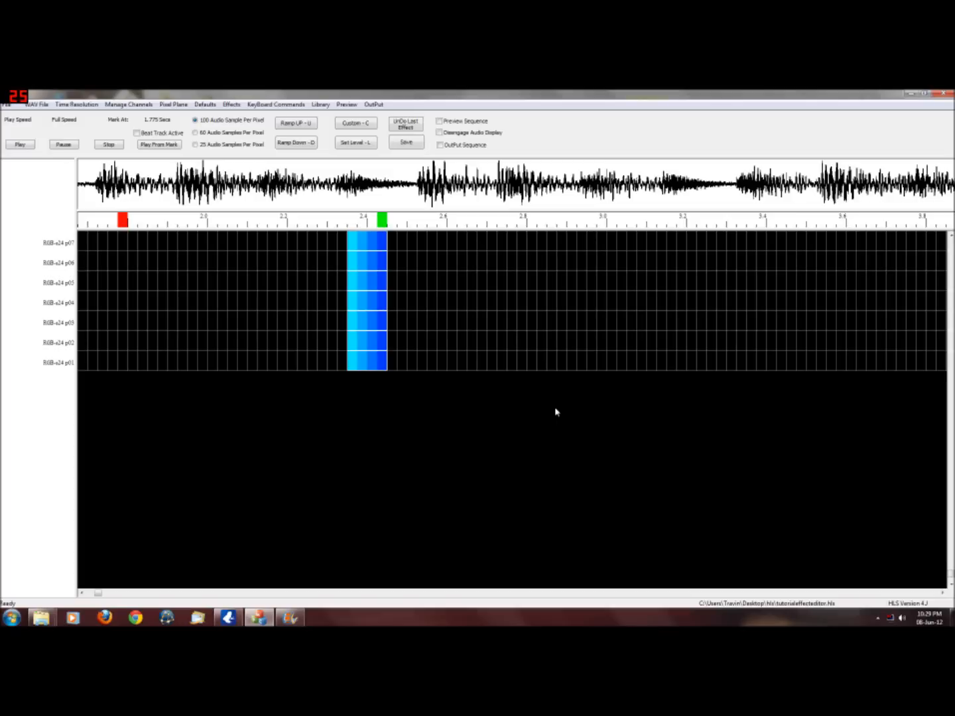
# Step: Make a pixel plane effect from the flagged first half of the blue effect and save it in the Tutorial folder as "blue lr fill"
pyautogui.moveTo(951, 571); pyautogui.dragTo(951, 244)
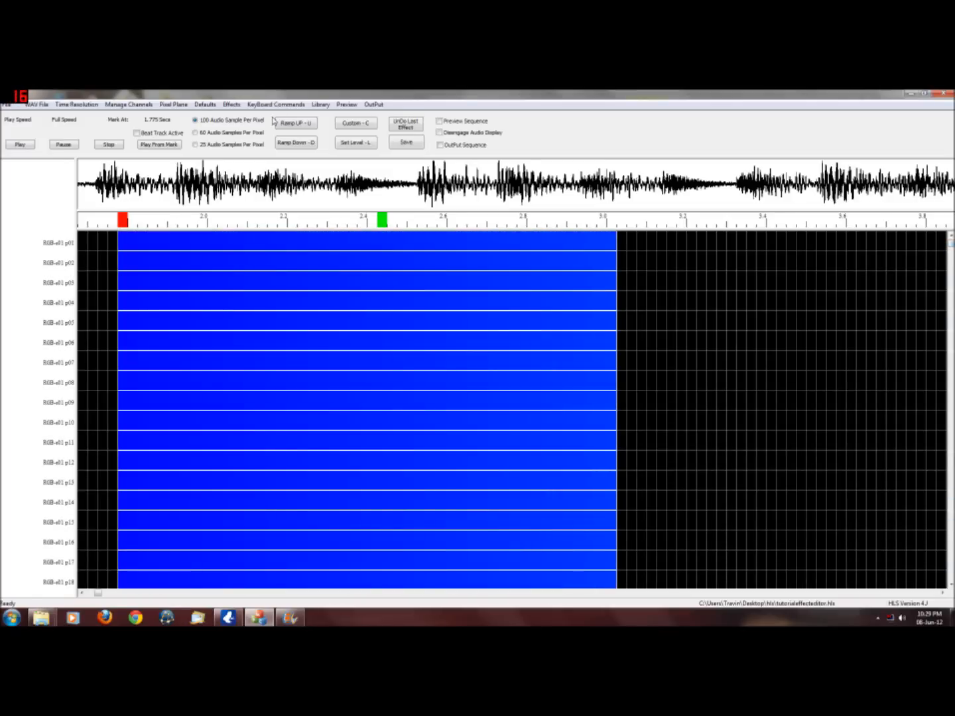
pyautogui.click(173, 104)
pyautogui.click(199, 132)
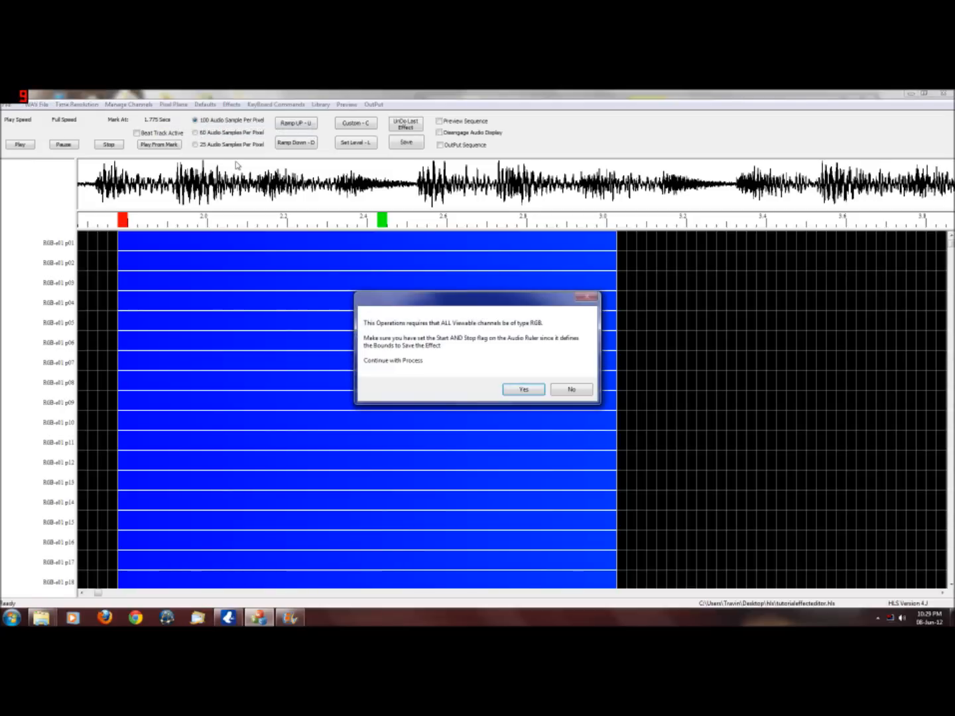
pyautogui.click(528, 392)
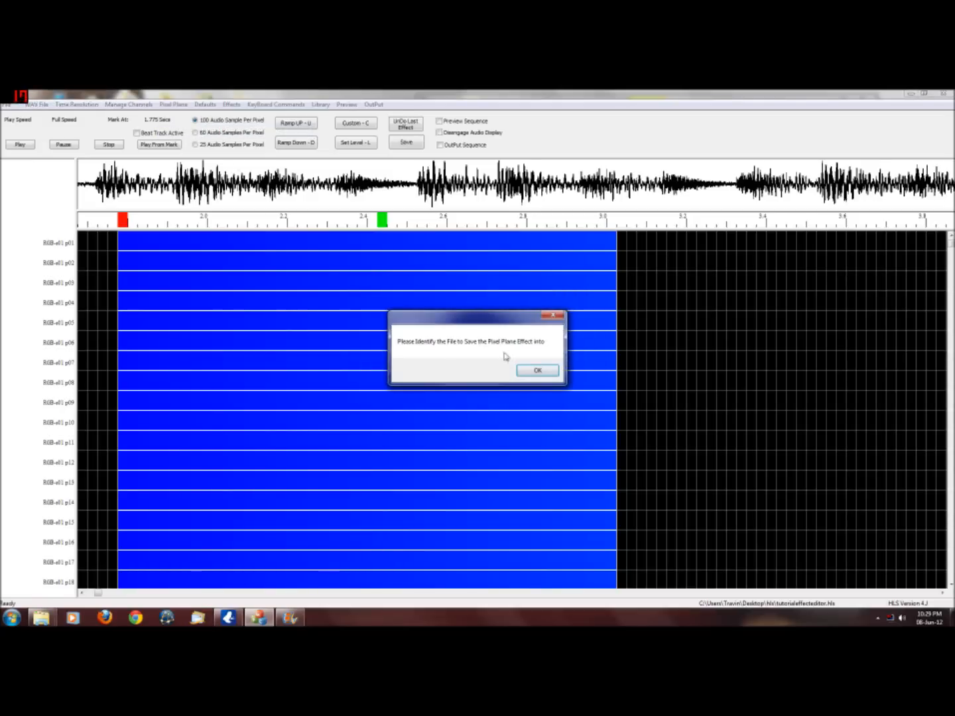
pyautogui.click(548, 368)
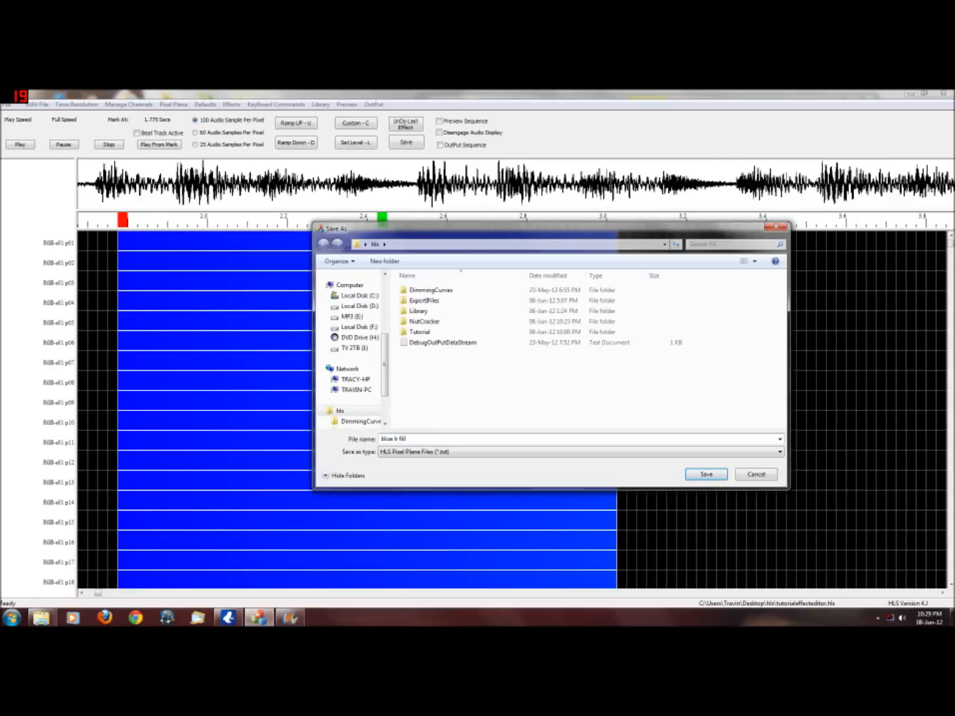
pyautogui.doubleClick(413, 333)
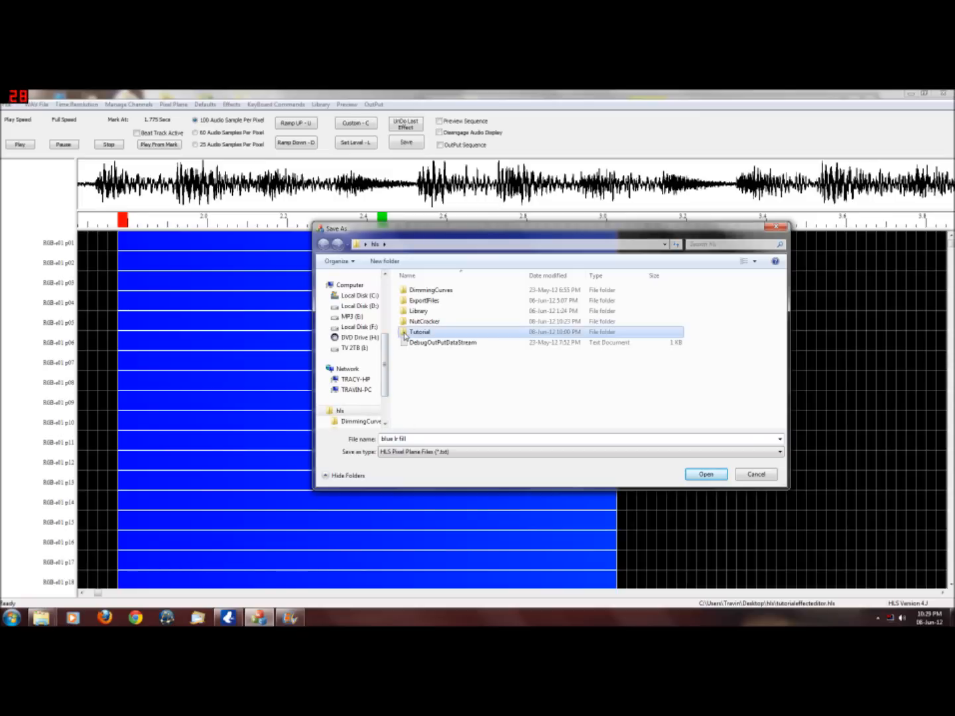
pyautogui.click(704, 475)
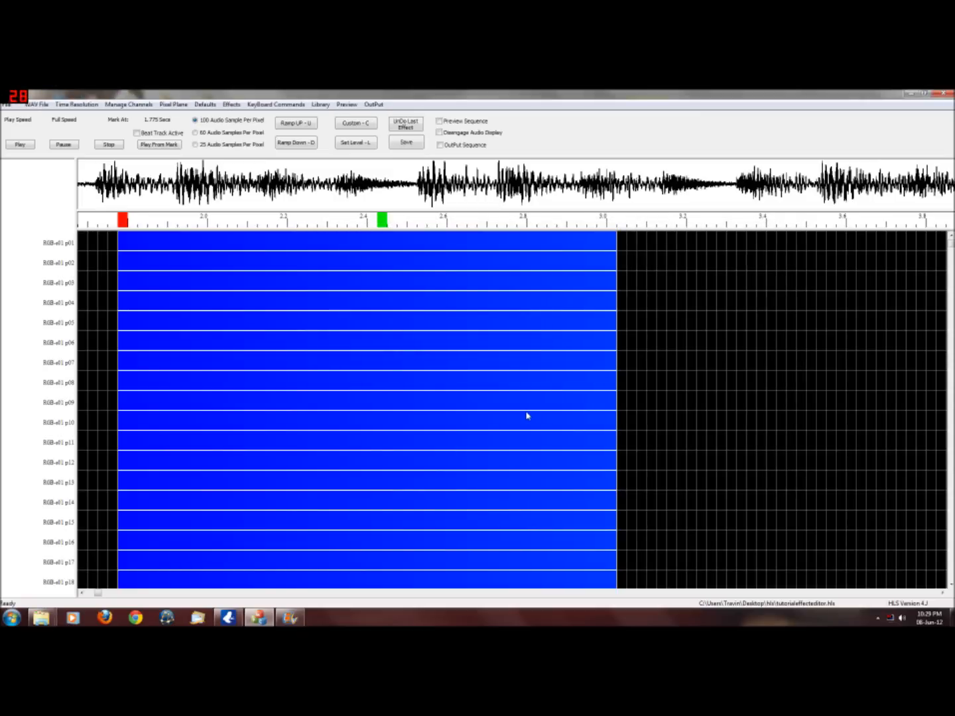
# Step: Flag the full blue effect on the audio ruler and save it as a pixel plane effect in Tutorial, with a name beginning "blue lrl"
pyautogui.click(122, 222)
pyautogui.click(613, 223)
pyautogui.click(173, 105)
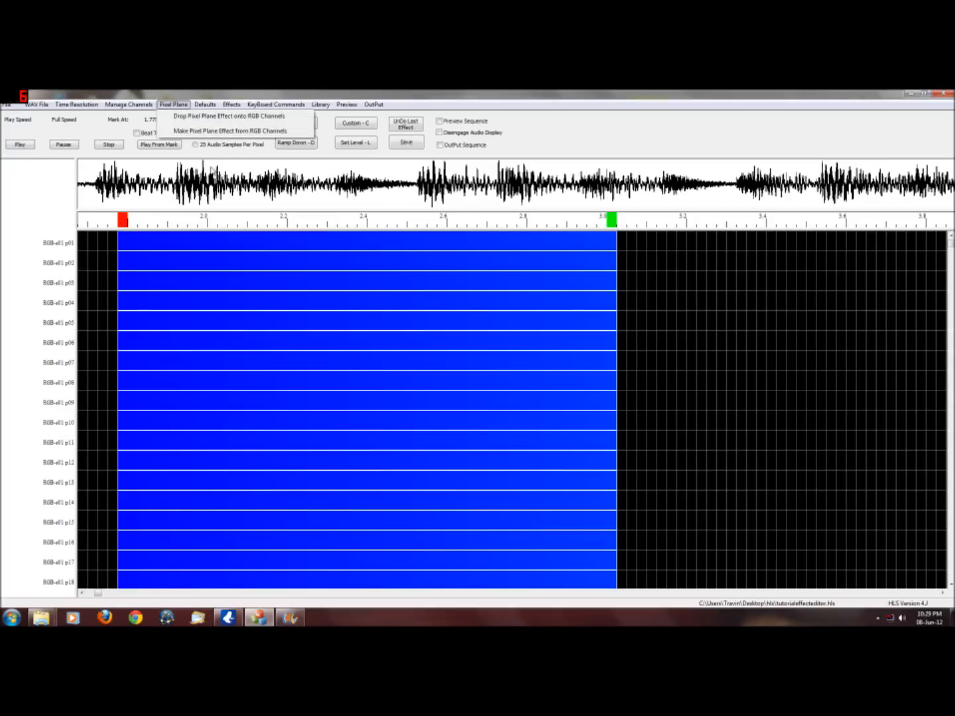
pyautogui.click(194, 132)
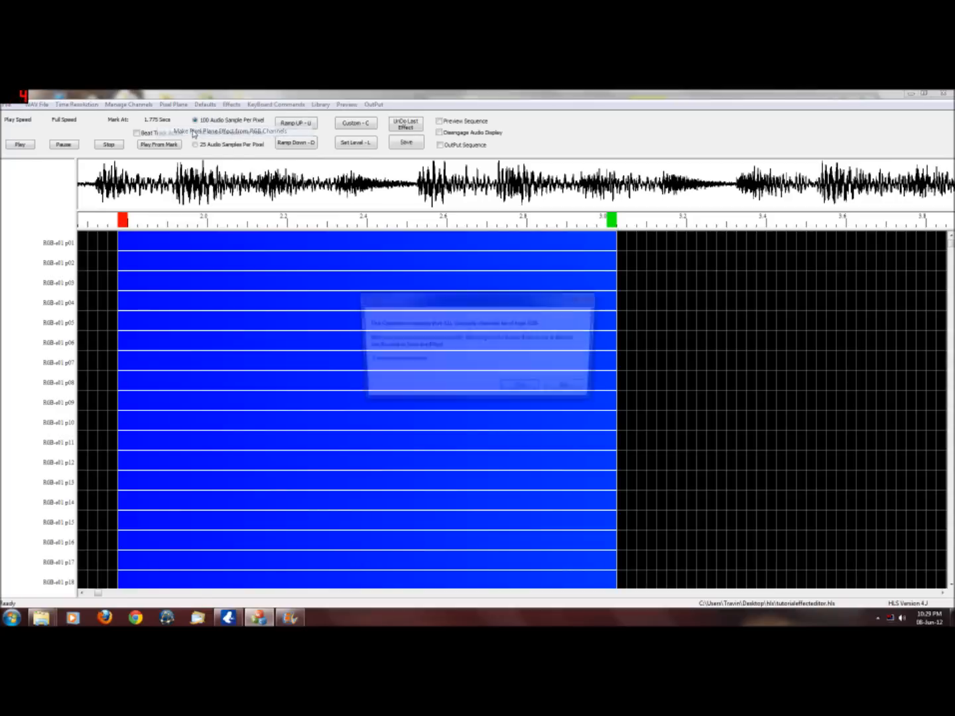
pyautogui.click(523, 386)
pyautogui.click(529, 375)
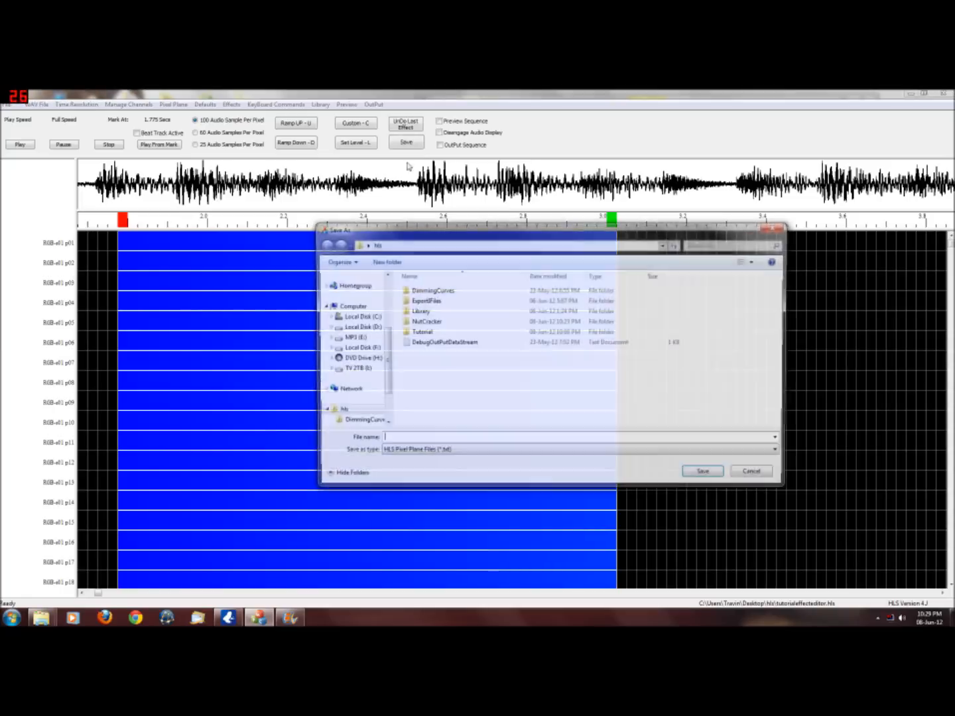
pyautogui.doubleClick(425, 333)
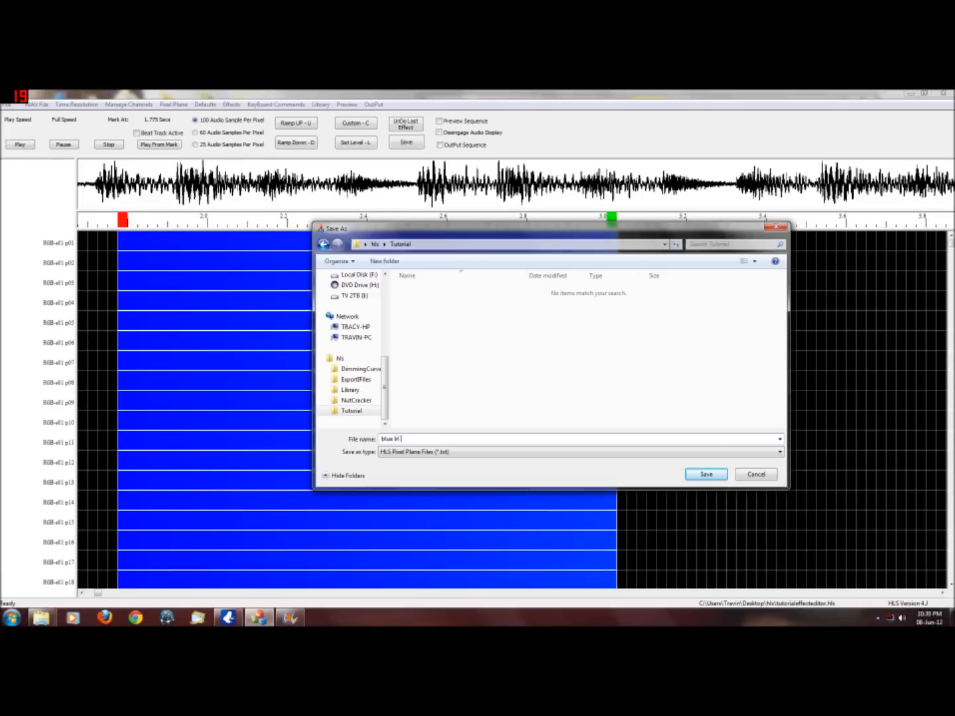
pyautogui.press('Return')
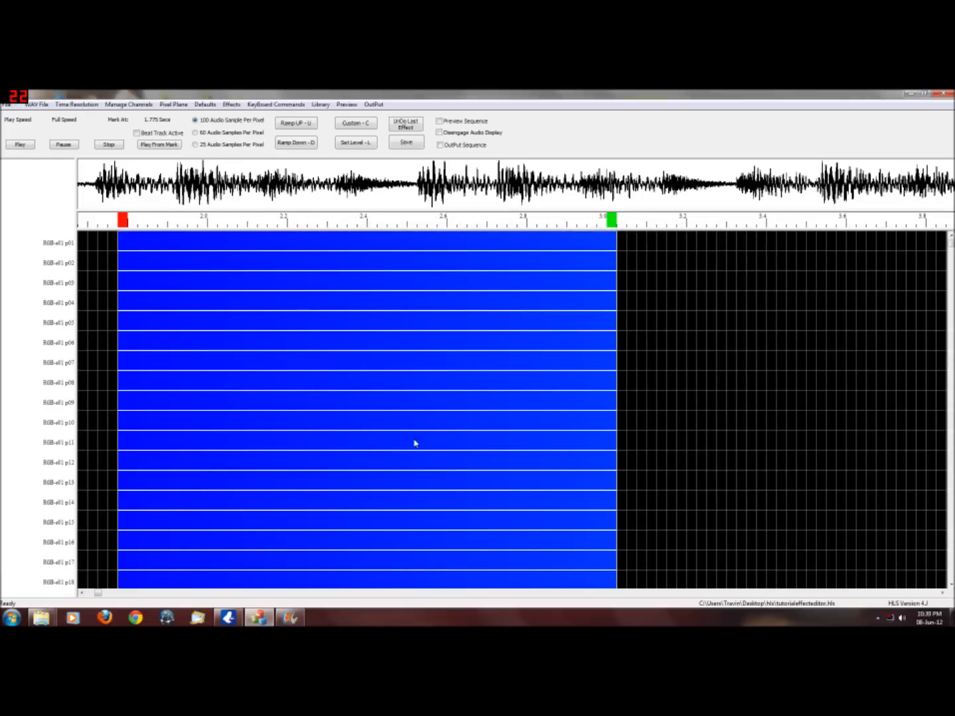
# Step: Select the blue effect across all RGB channels down to the last string and remove its over control ramp
pyautogui.moveTo(122, 238); pyautogui.dragTo(631, 362)
pyautogui.scroll(-20, 617, 533)
pyautogui.scroll(-20, 617, 533)
pyautogui.scroll(-20, 626, 522)
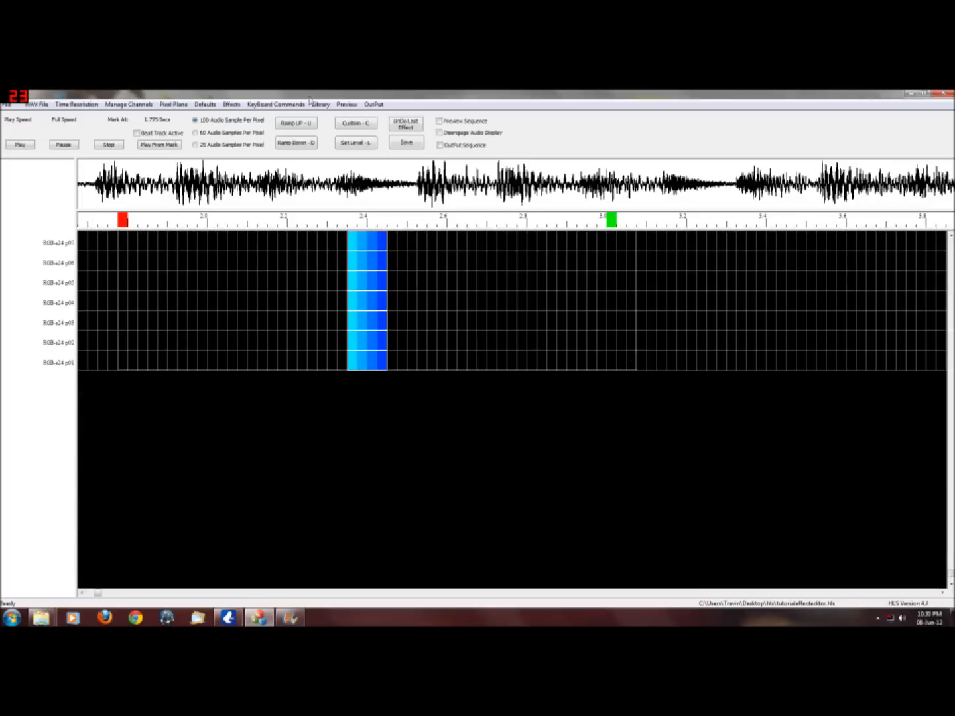
pyautogui.click(226, 106)
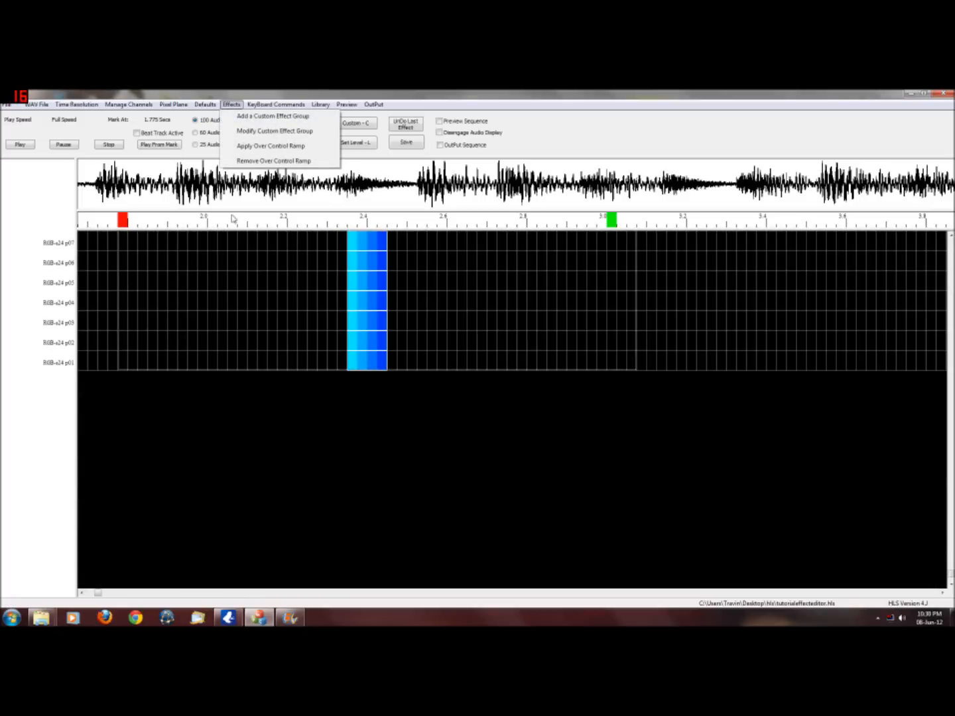
pyautogui.click(265, 161)
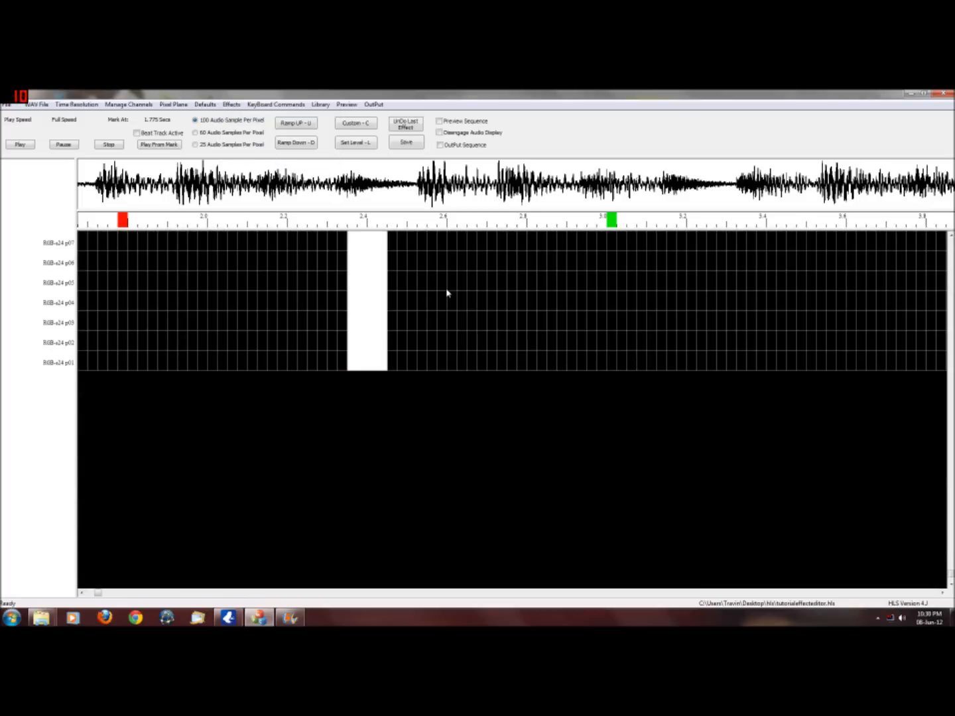
# Step: Select the white effect across all RGB channels and apply an over control ramp down from 100 to 0, yellow with a red ending color
pyautogui.moveTo(622, 363); pyautogui.dragTo(126, 245)
pyautogui.scroll(5, 229, 261)
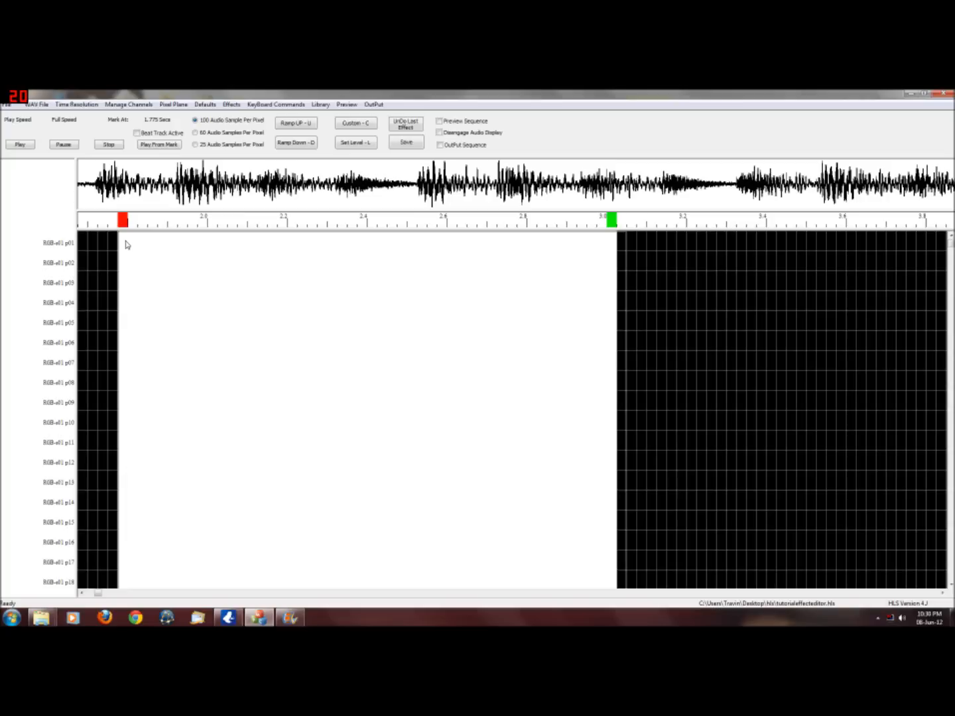
pyautogui.click(232, 104)
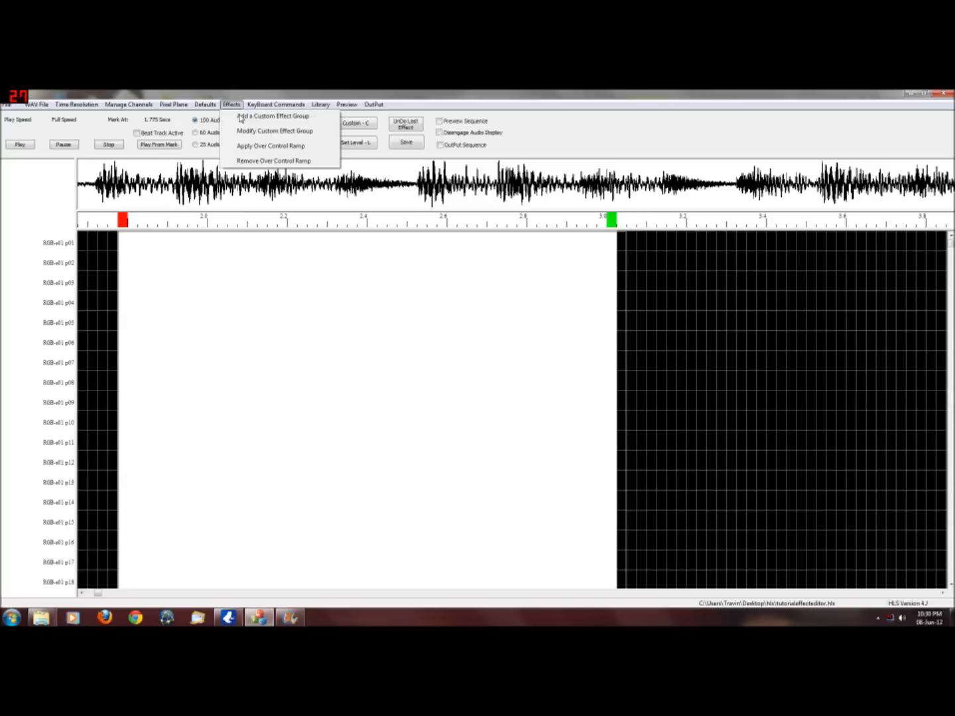
pyautogui.click(254, 148)
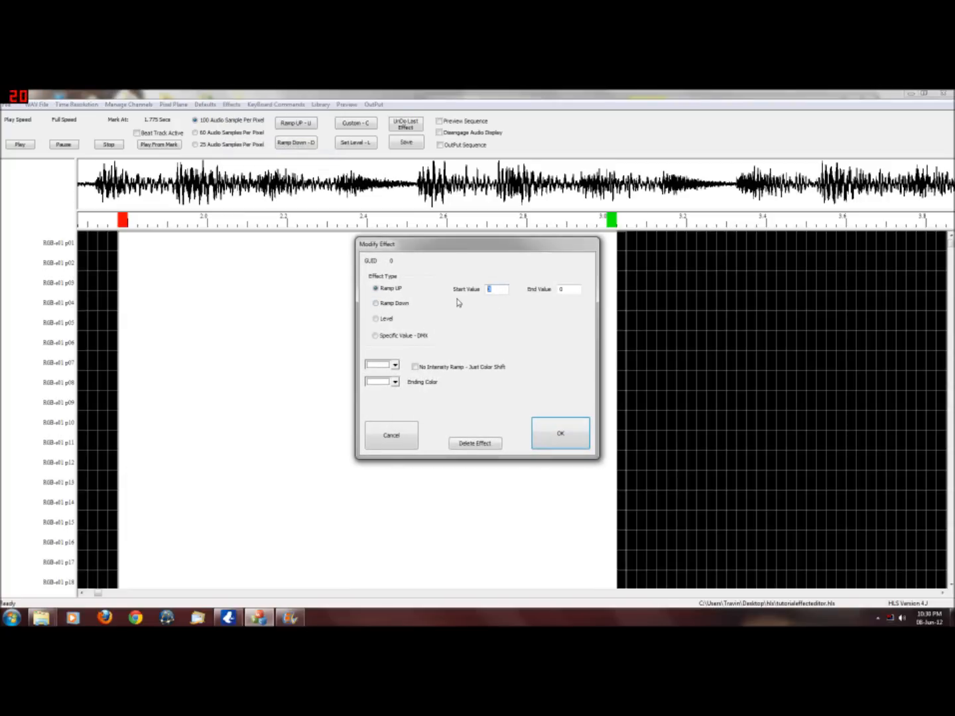
pyautogui.click(376, 304)
pyautogui.write('100')
pyautogui.click(395, 365)
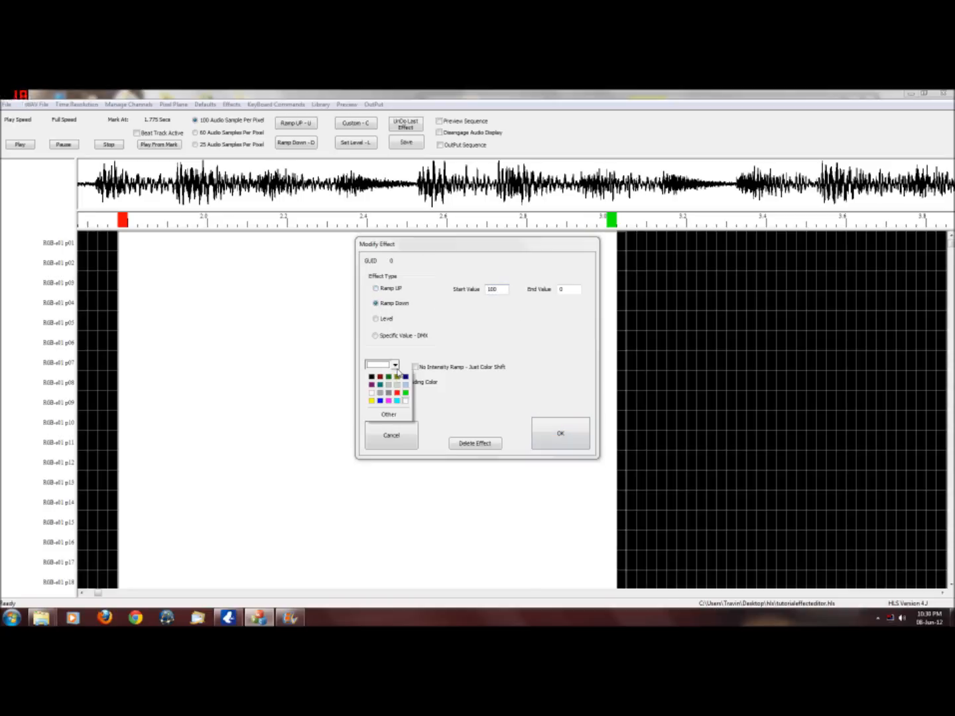
pyautogui.click(371, 400)
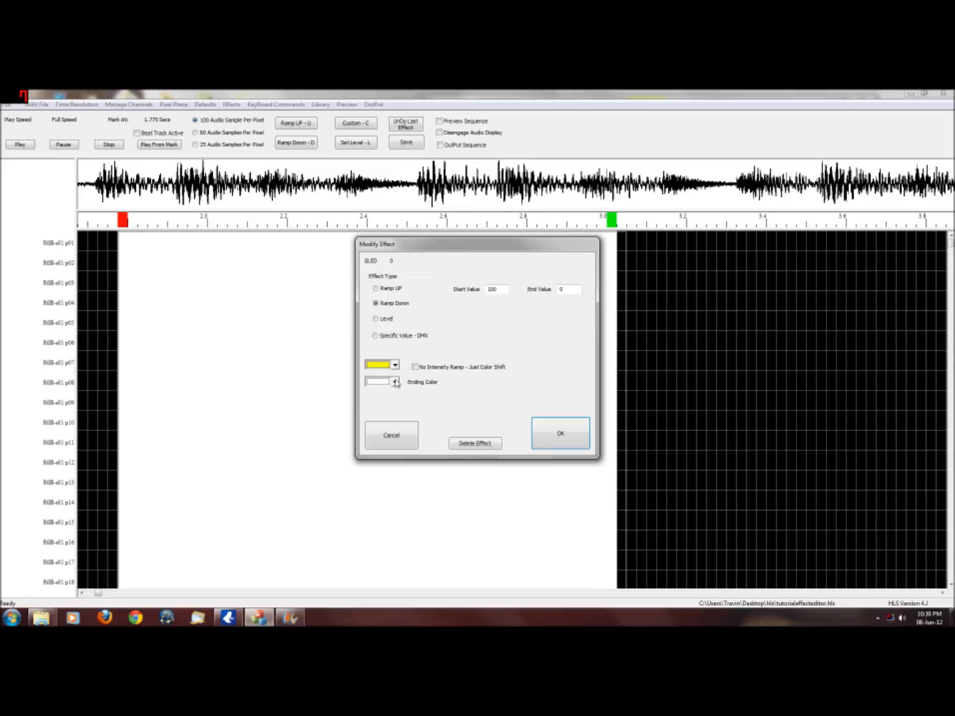
pyautogui.click(395, 382)
pyautogui.click(397, 409)
pyautogui.click(561, 434)
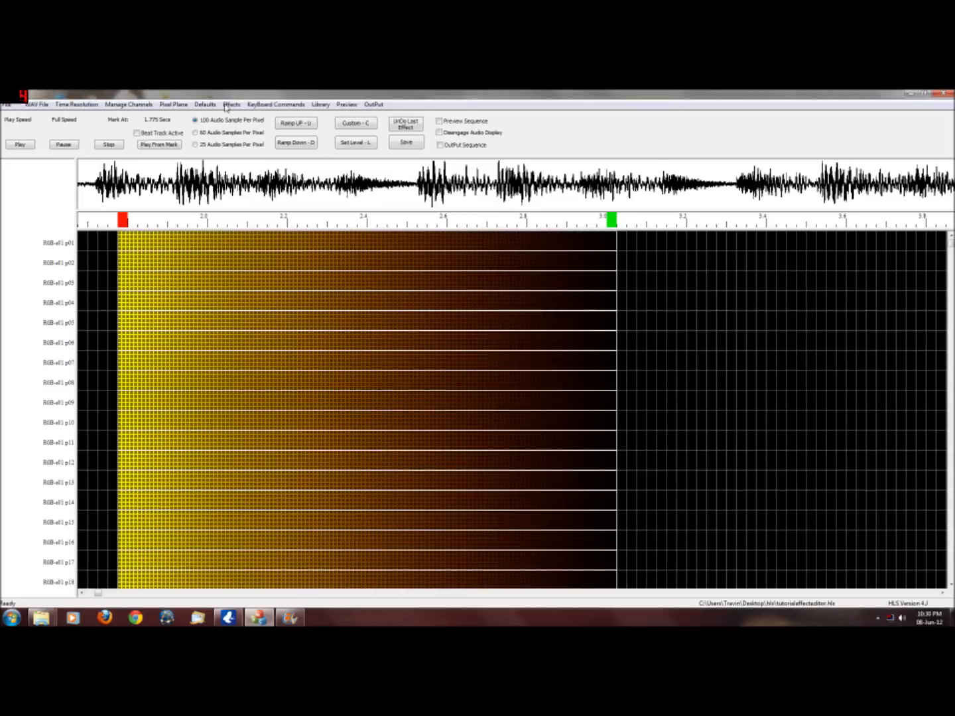
# Step: Make a pixel plane effect from the flagged yellow-to-red ramp and save it in the Tutorial folder with a name beginning "yellred"
pyautogui.click(173, 105)
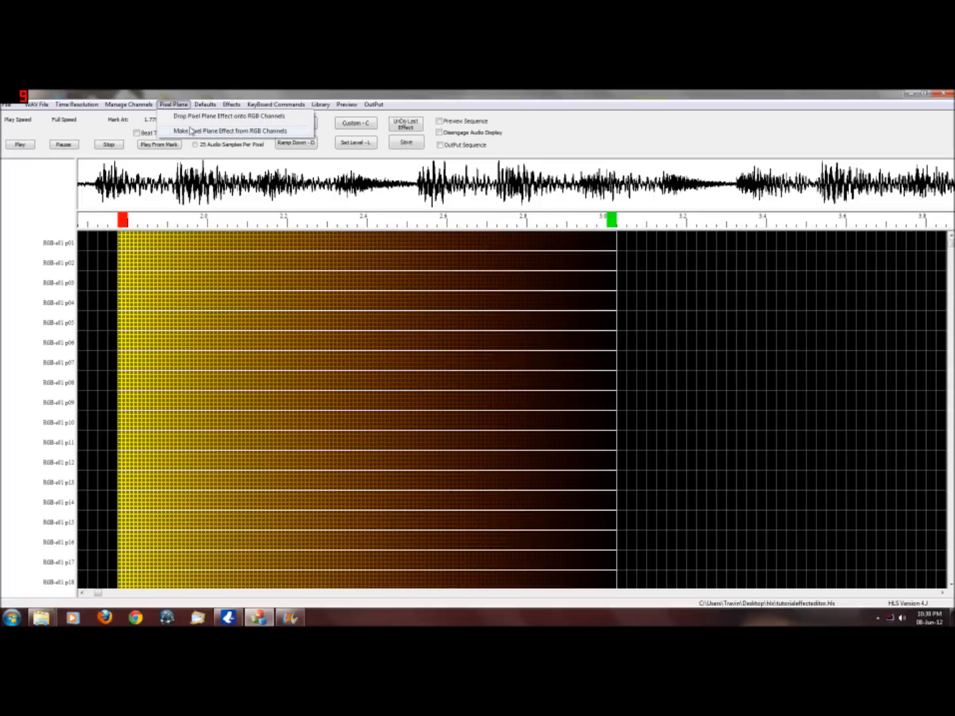
pyautogui.click(191, 131)
pyautogui.click(522, 390)
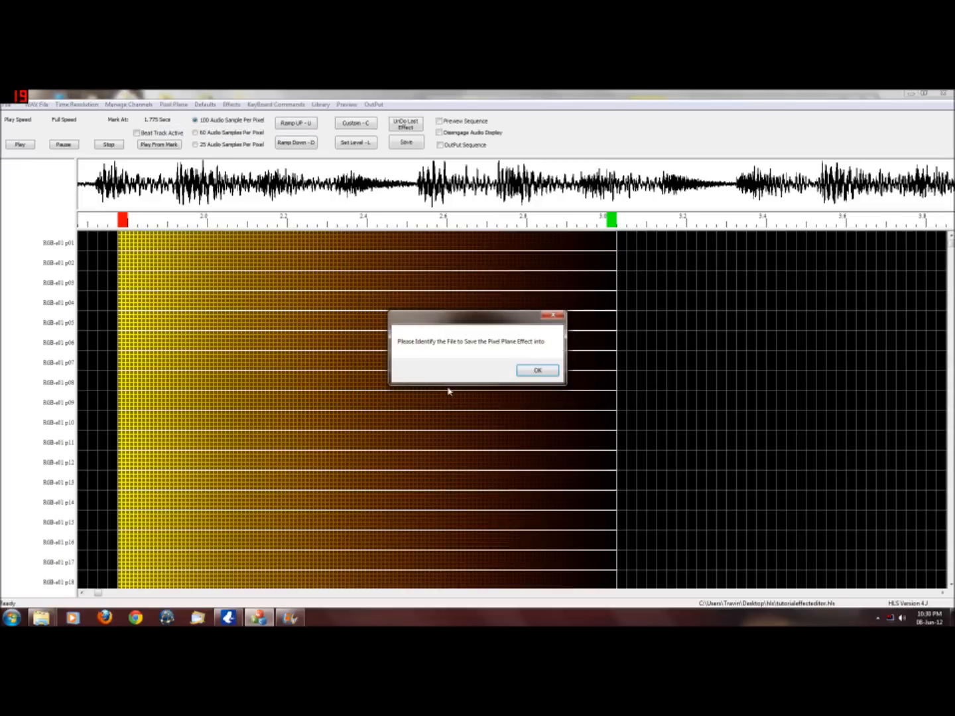
pyautogui.click(537, 371)
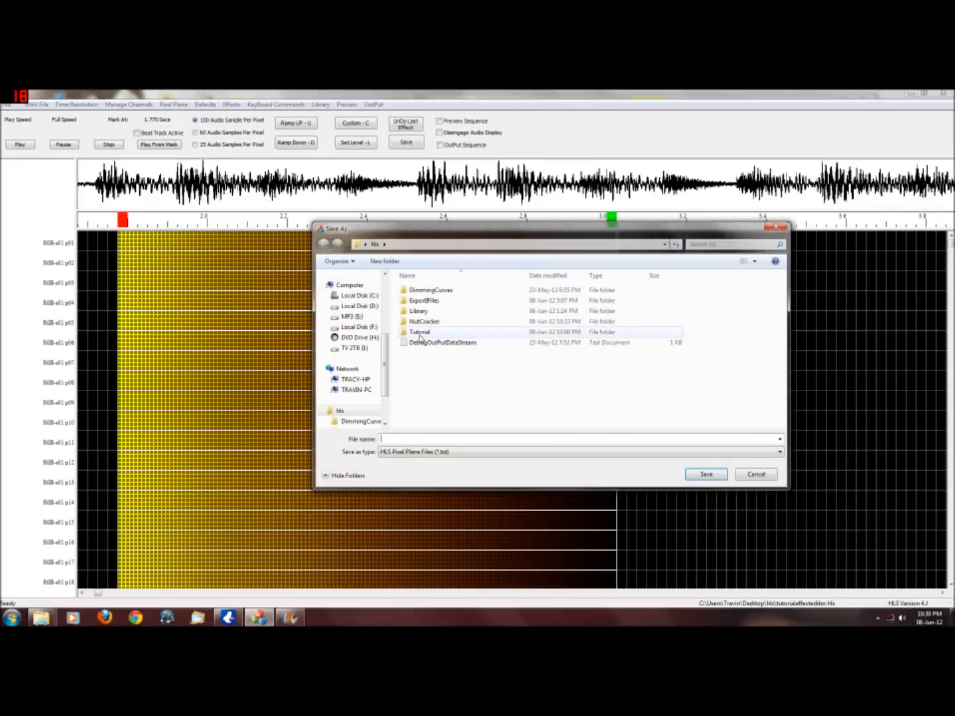
pyautogui.doubleClick(418, 334)
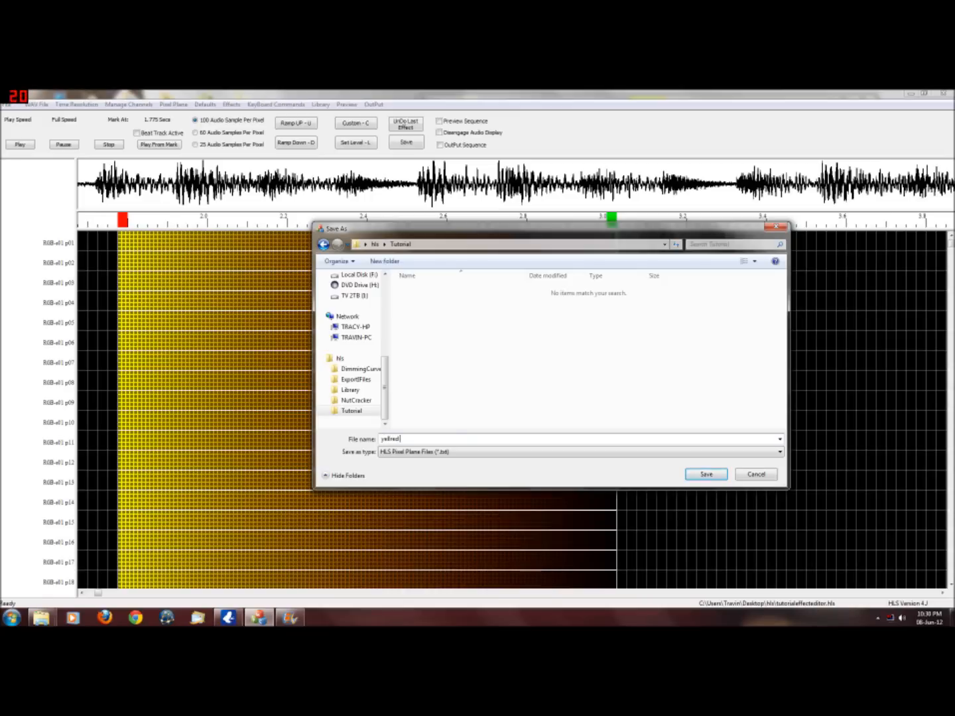
pyautogui.press('Return')
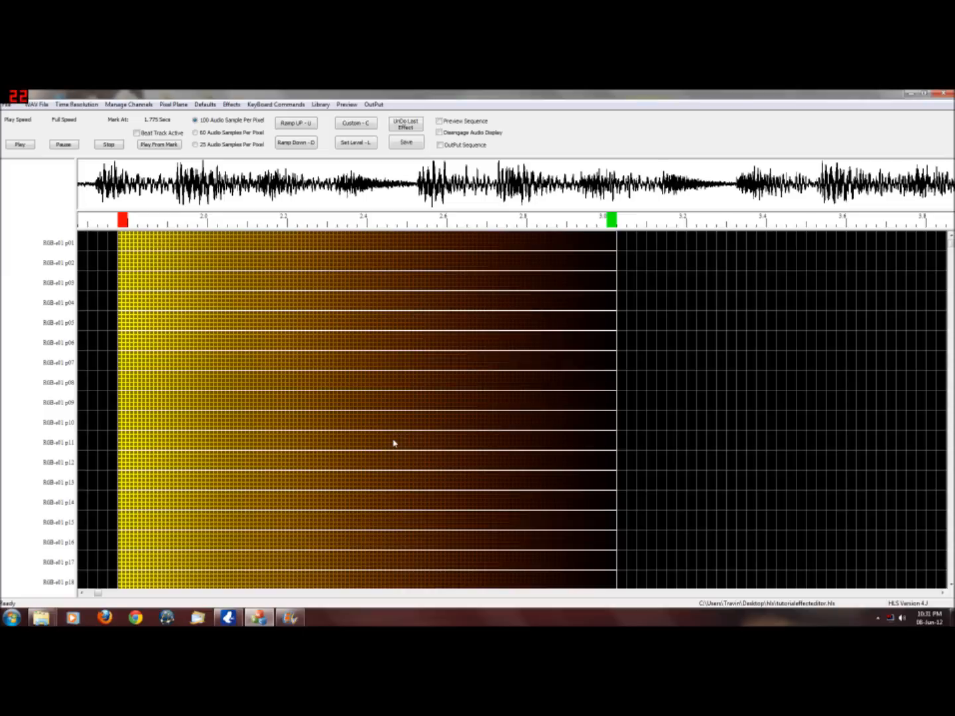
# Step: Exit HLS, saving the tutorial sequence on the way out
pyautogui.click(950, 95)
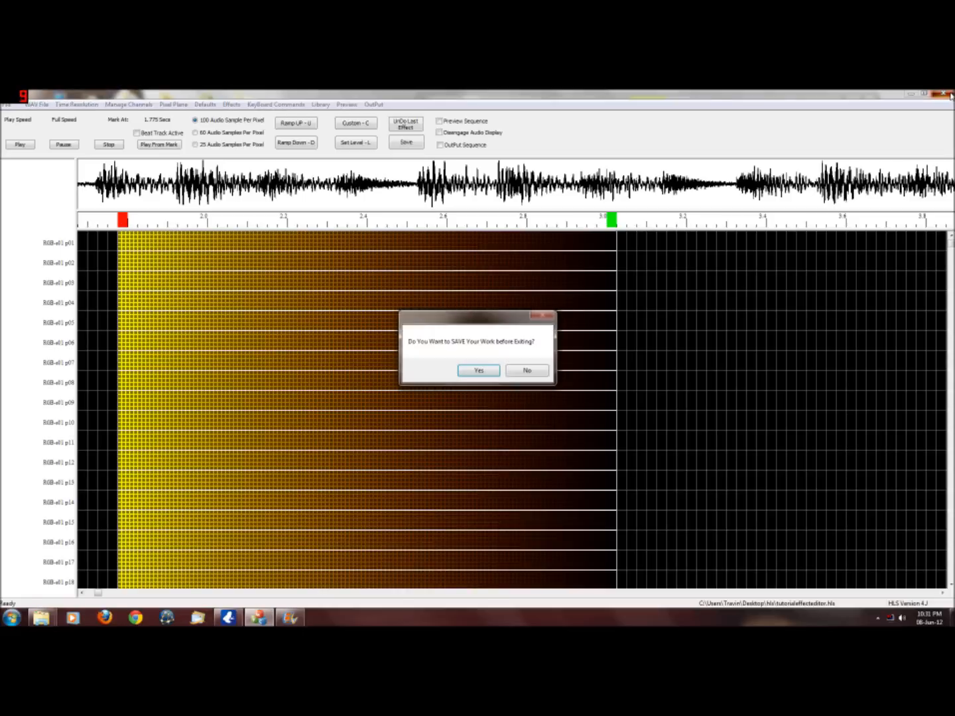
pyautogui.click(479, 371)
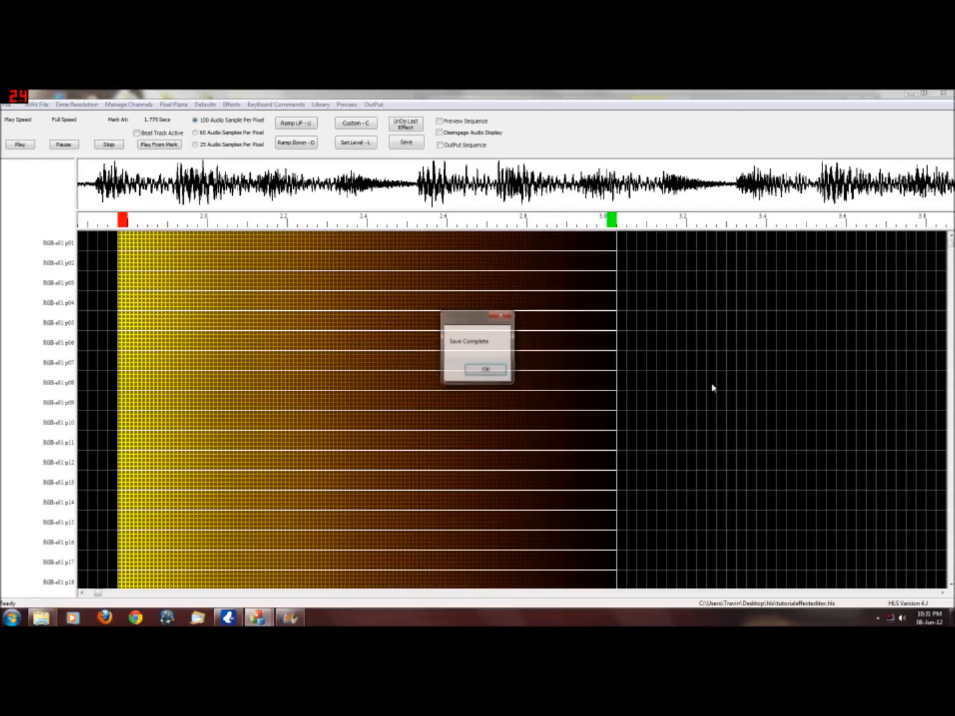
pyautogui.click(485, 372)
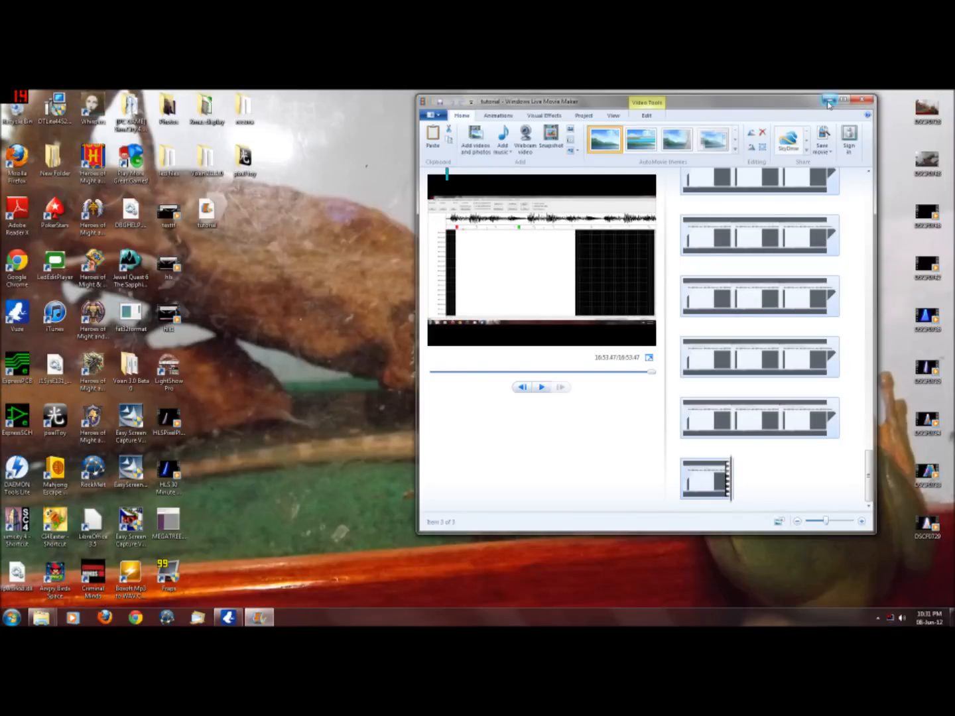
# Step: Minimize Movie Maker, launch HLS from the hls folder on the desktop, and minimize the folder window
pyautogui.click(828, 100)
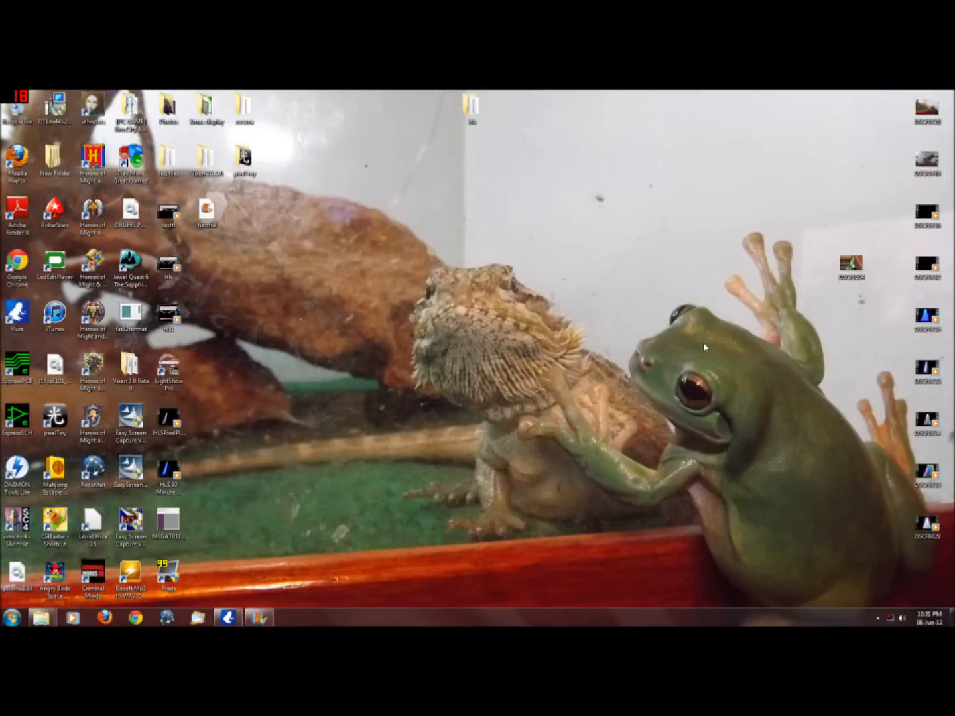
pyautogui.doubleClick(473, 117)
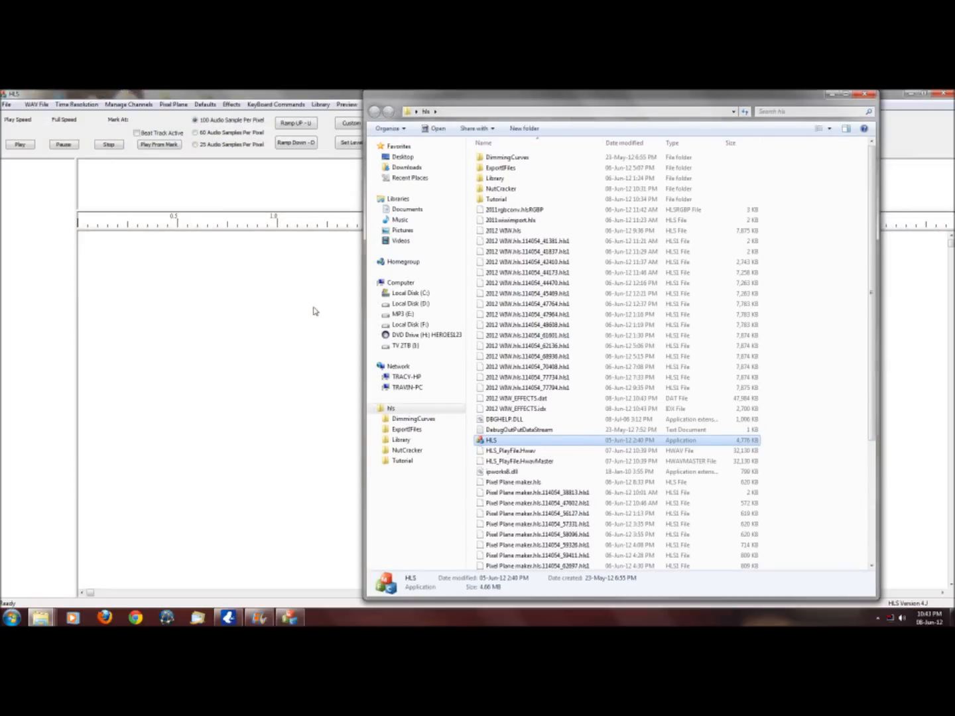
pyautogui.click(831, 93)
# Step: Open the HLS sequence "2012 WIW.hls" from the hls folder
pyautogui.click(6, 106)
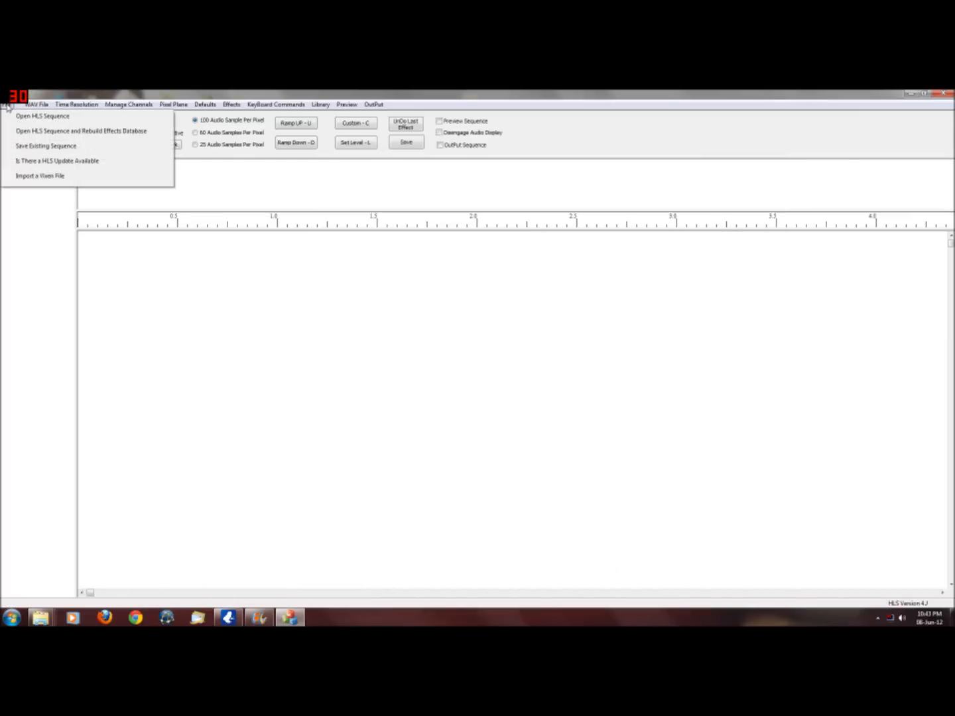
pyautogui.click(43, 120)
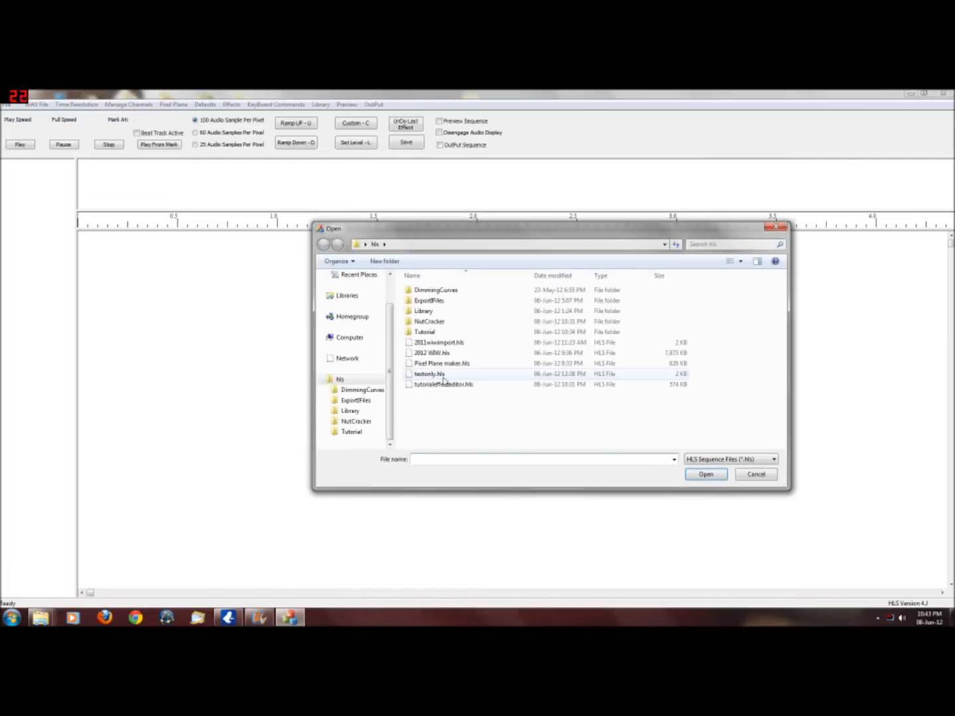
pyautogui.click(438, 354)
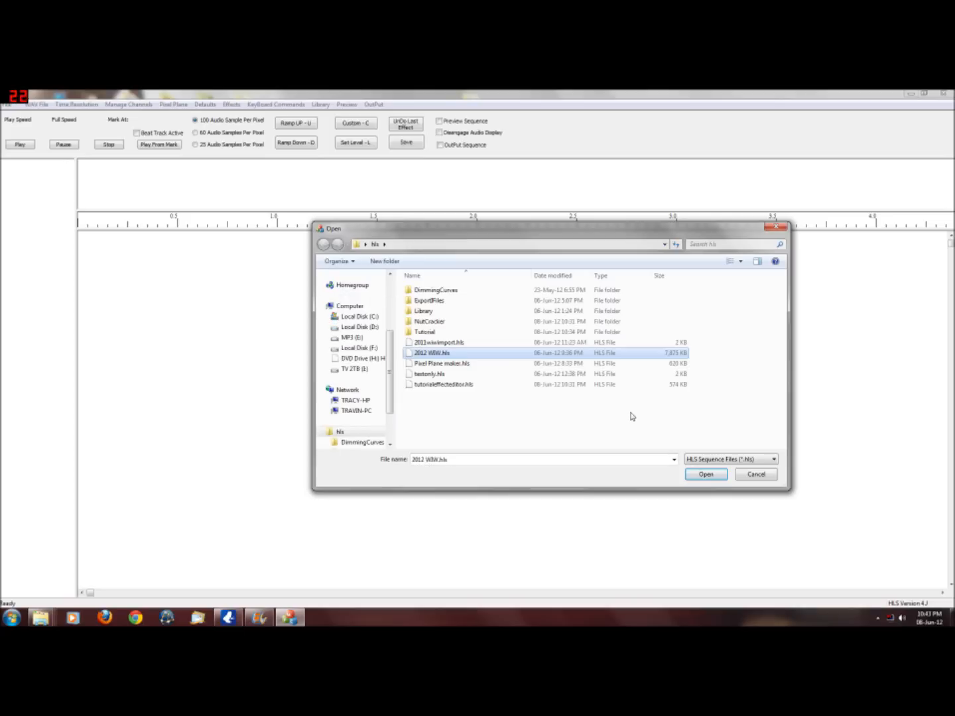
pyautogui.click(706, 475)
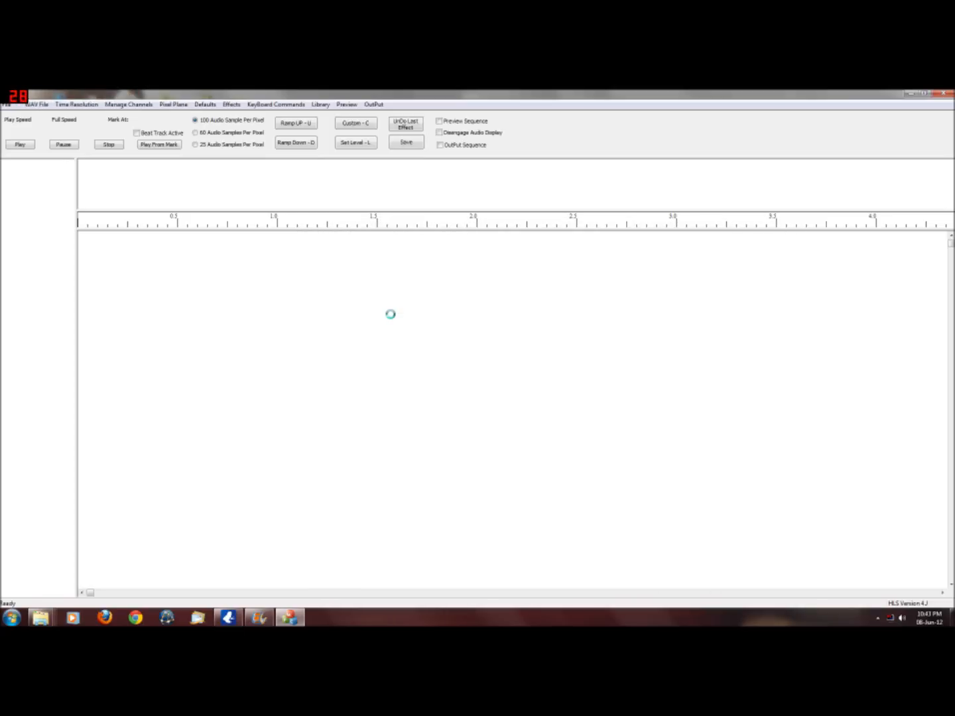
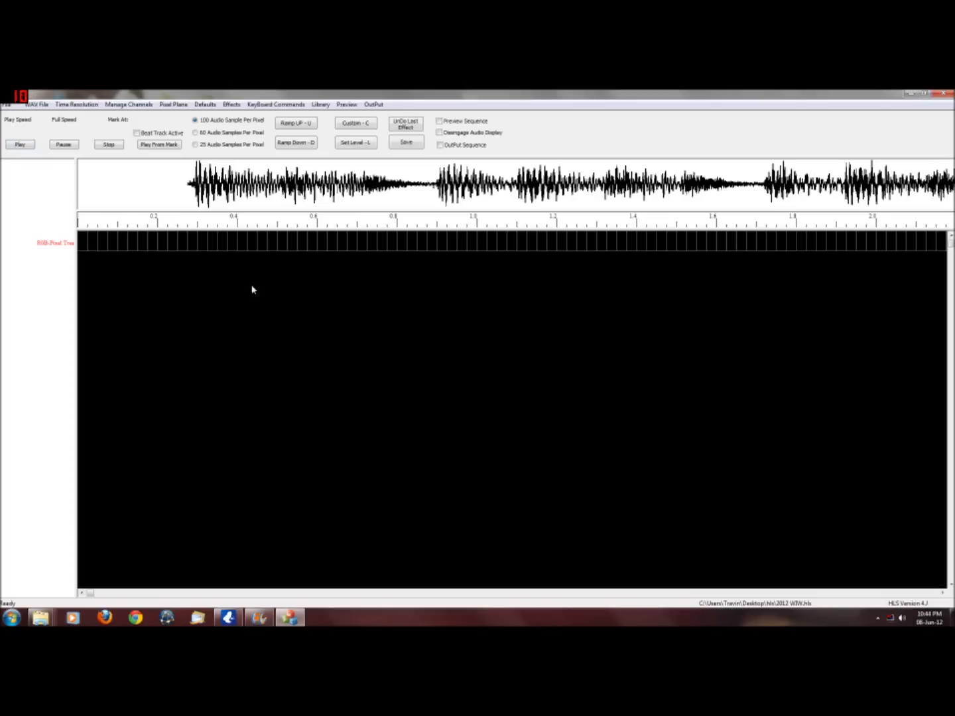
# Step: Add the pixel panel effect "blue lr fill" from the Tutorial folder to the RGB-Pixel Tree row, starting at about 0.2 s
pyautogui.rightClick(167, 242)
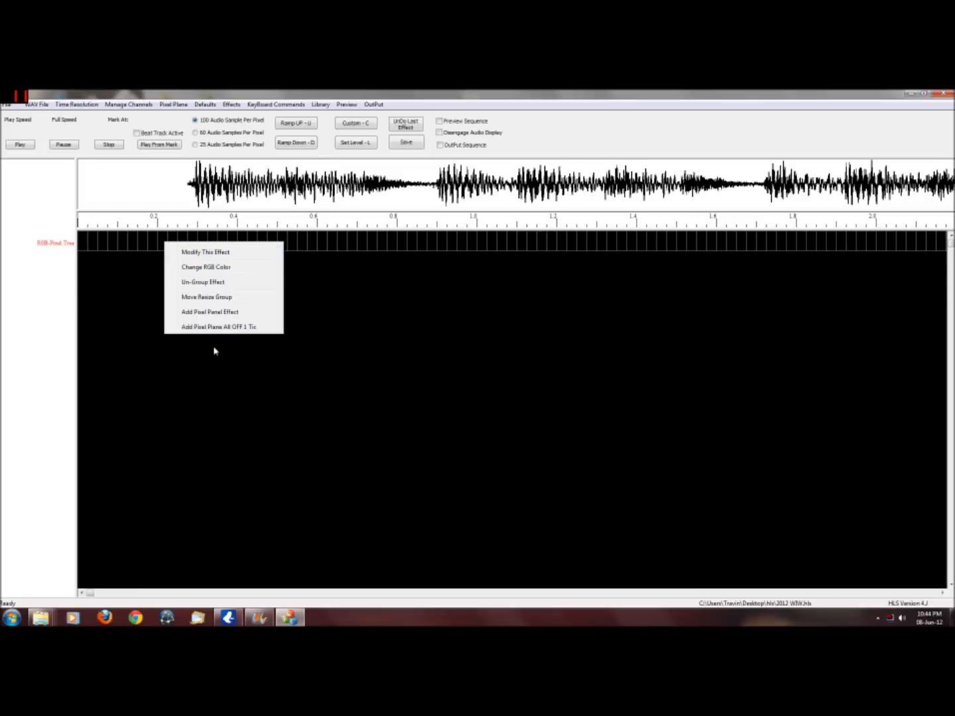
pyautogui.click(219, 314)
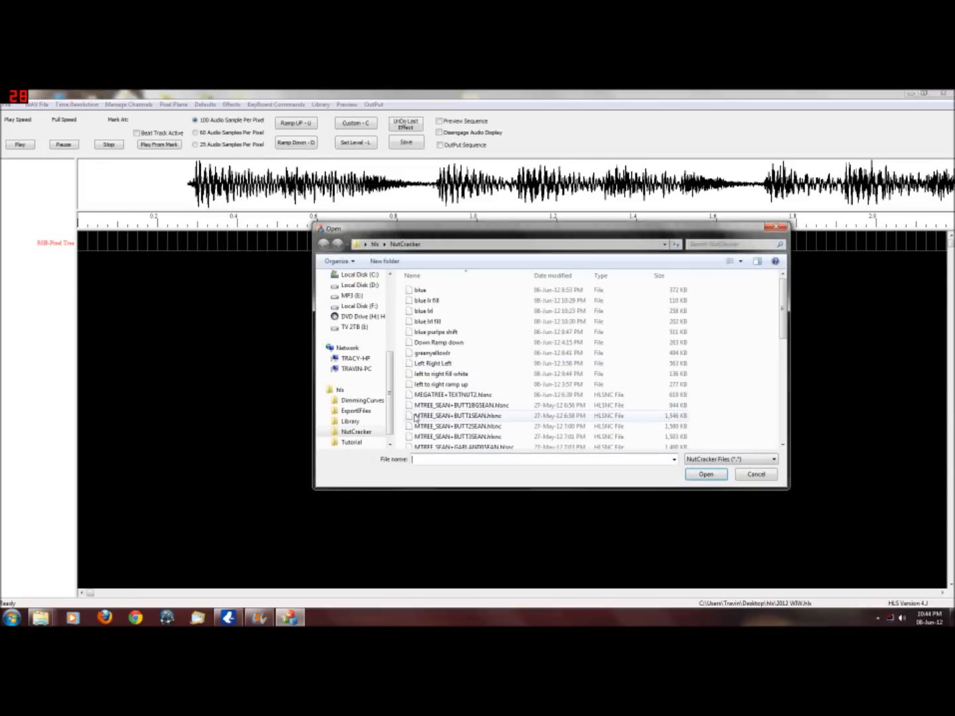
pyautogui.click(359, 444)
pyautogui.click(426, 290)
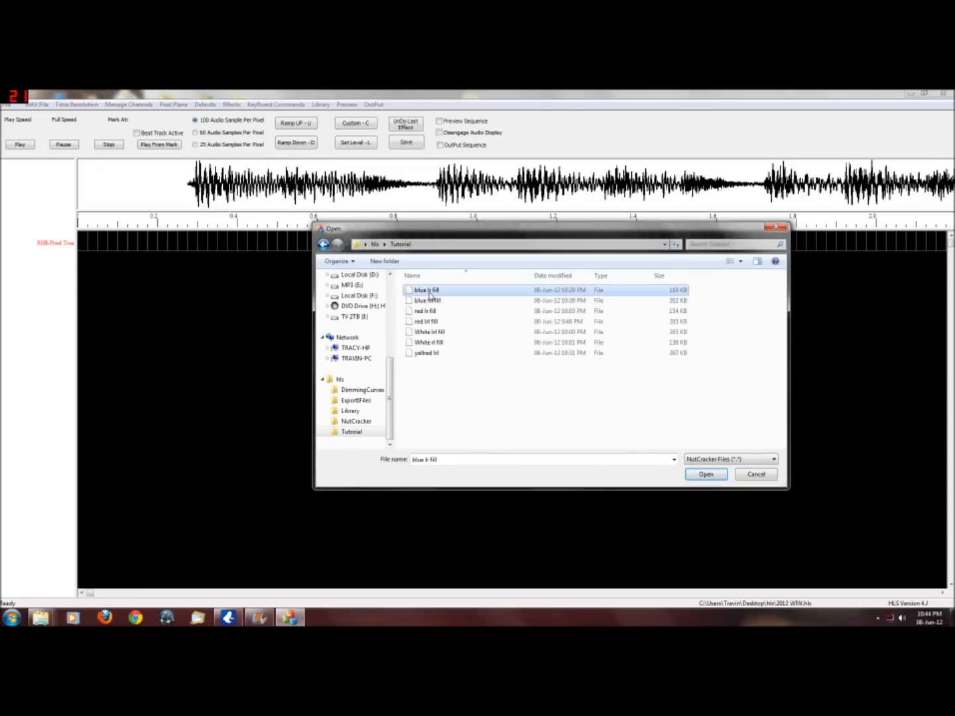
pyautogui.click(713, 479)
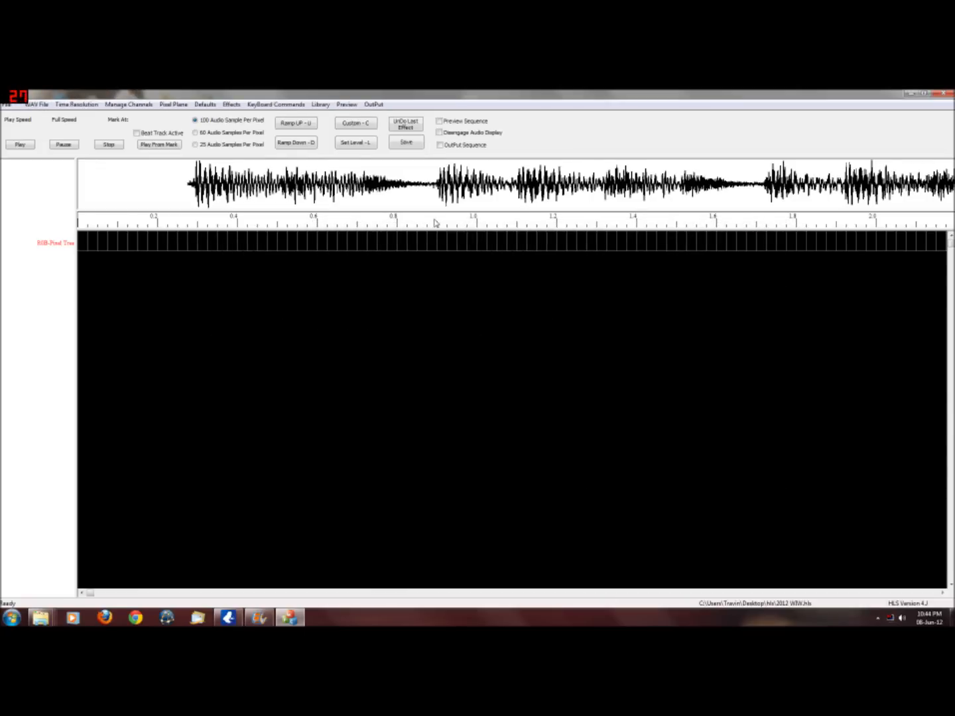
# Step: Add the Tutorial folder's "blue lrl fill" panel effect to the Pixel Tree row directly after the "blue lr fill" block
pyautogui.rightClick(422, 240)
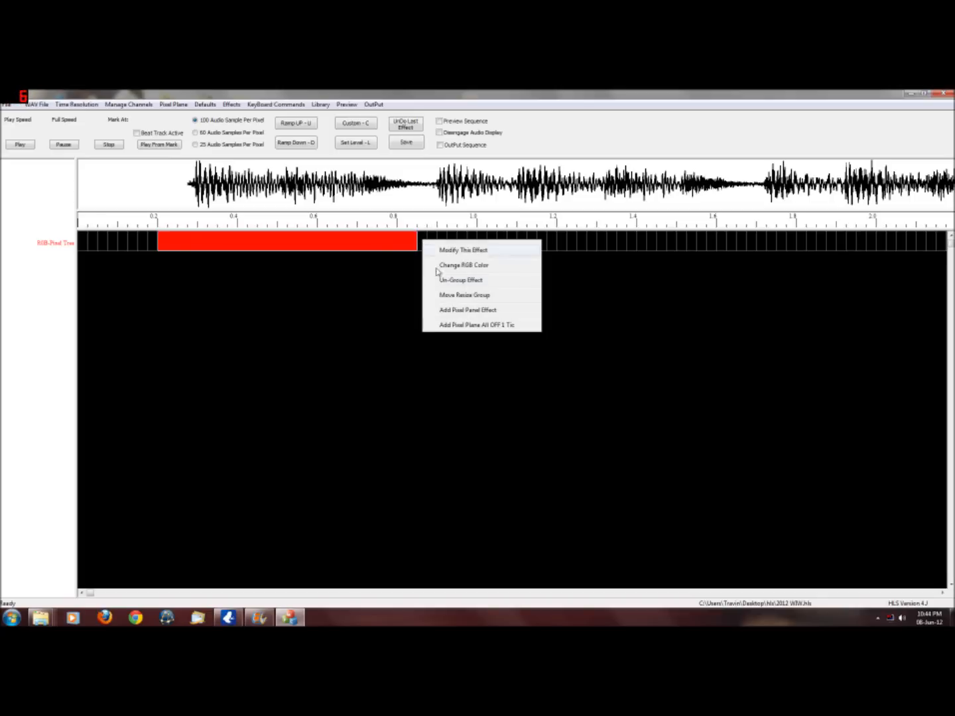
pyautogui.click(468, 309)
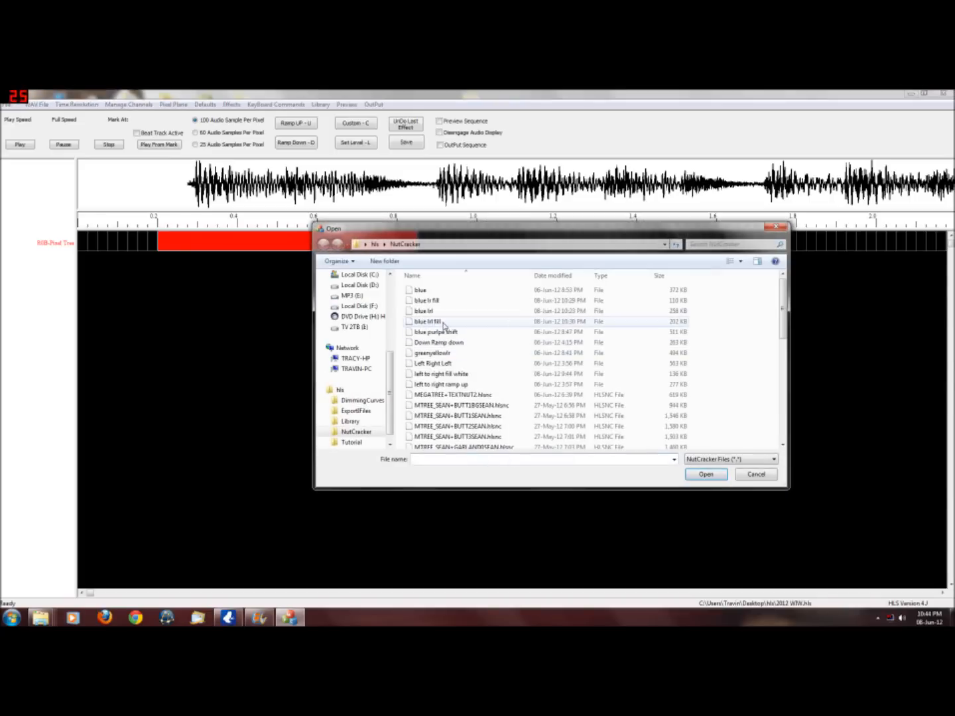
pyautogui.click(351, 431)
pyautogui.click(428, 300)
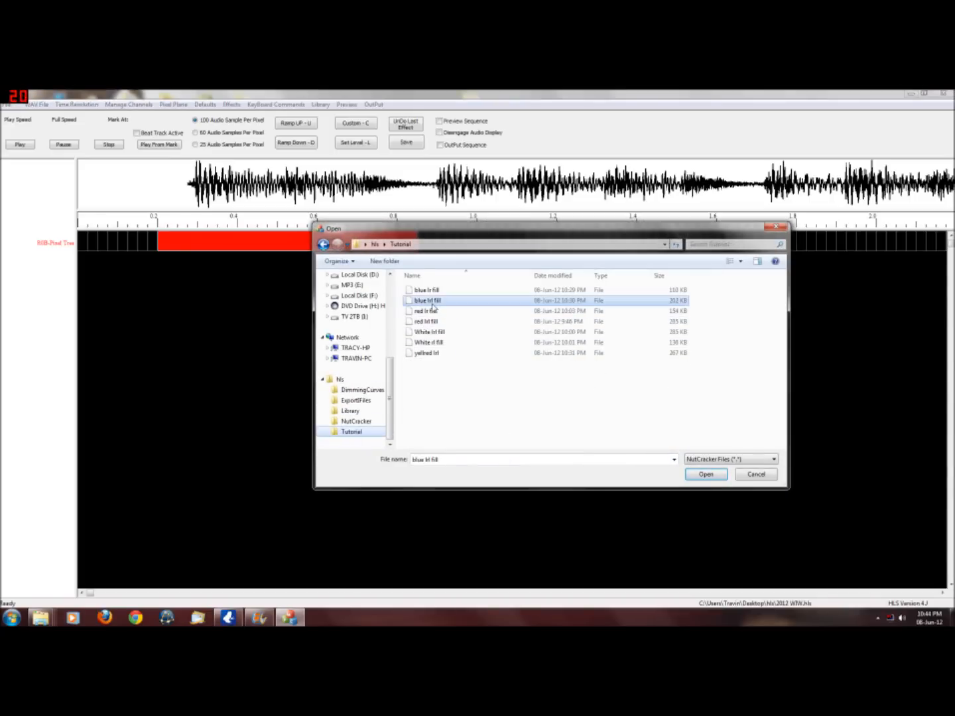
pyautogui.click(708, 474)
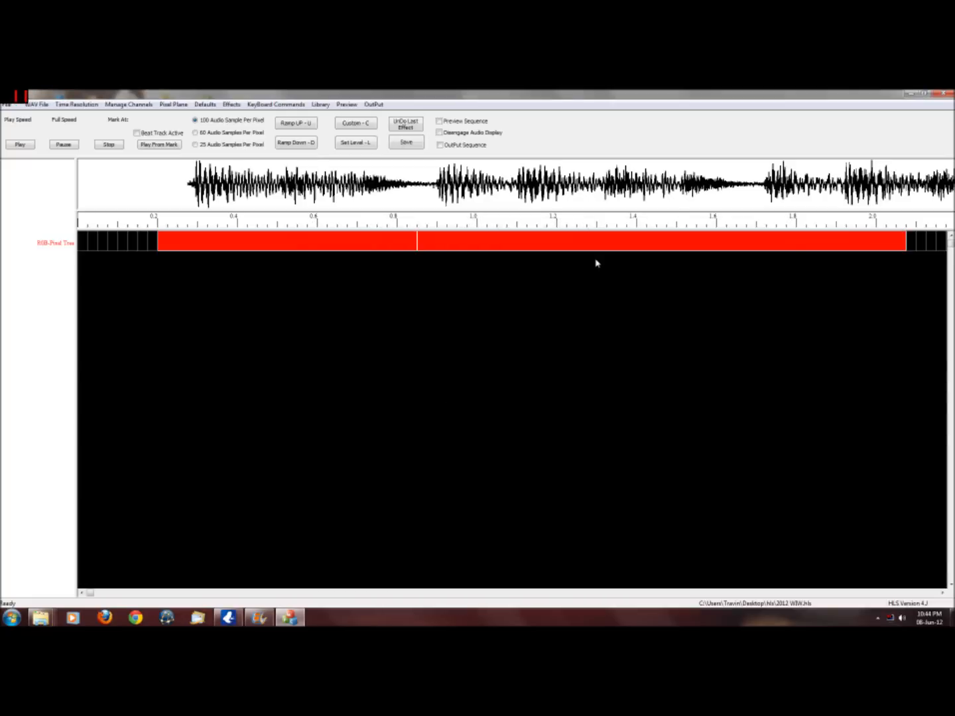
# Step: Add the Tutorial folder's "red lr fill" panel effect directly after the "blue lrl fill" block, at about 2.1 s
pyautogui.rightClick(906, 247)
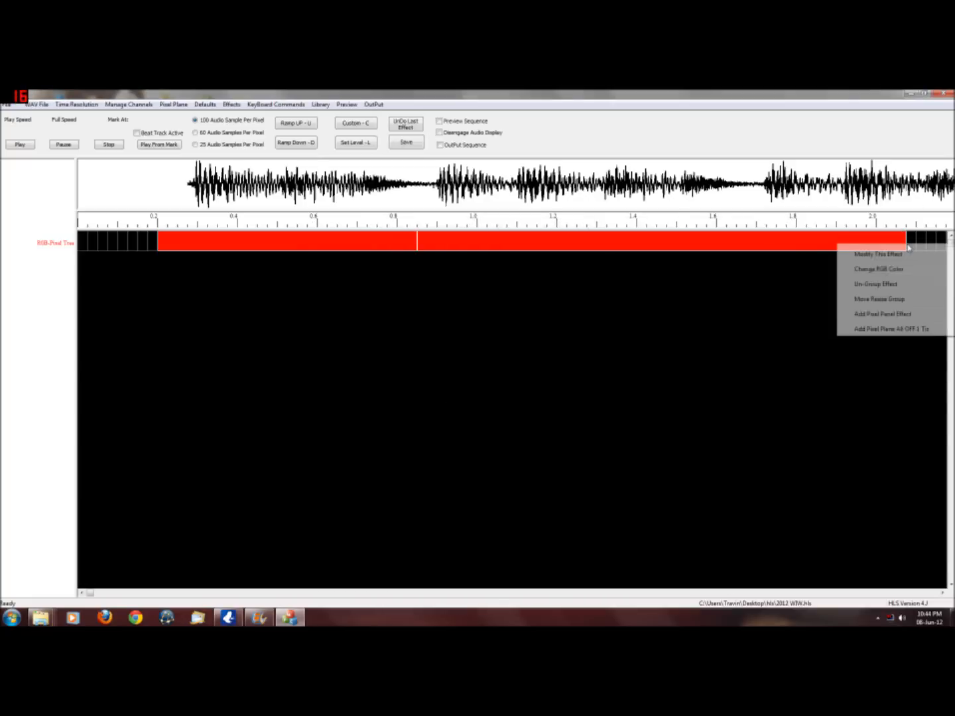
pyautogui.click(899, 317)
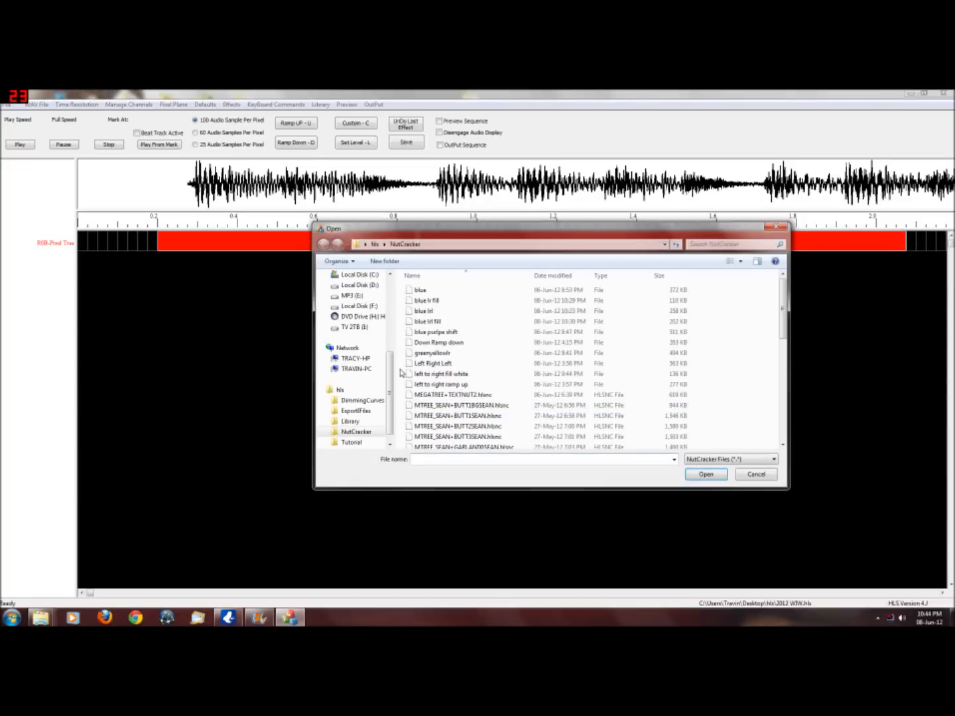
pyautogui.click(351, 434)
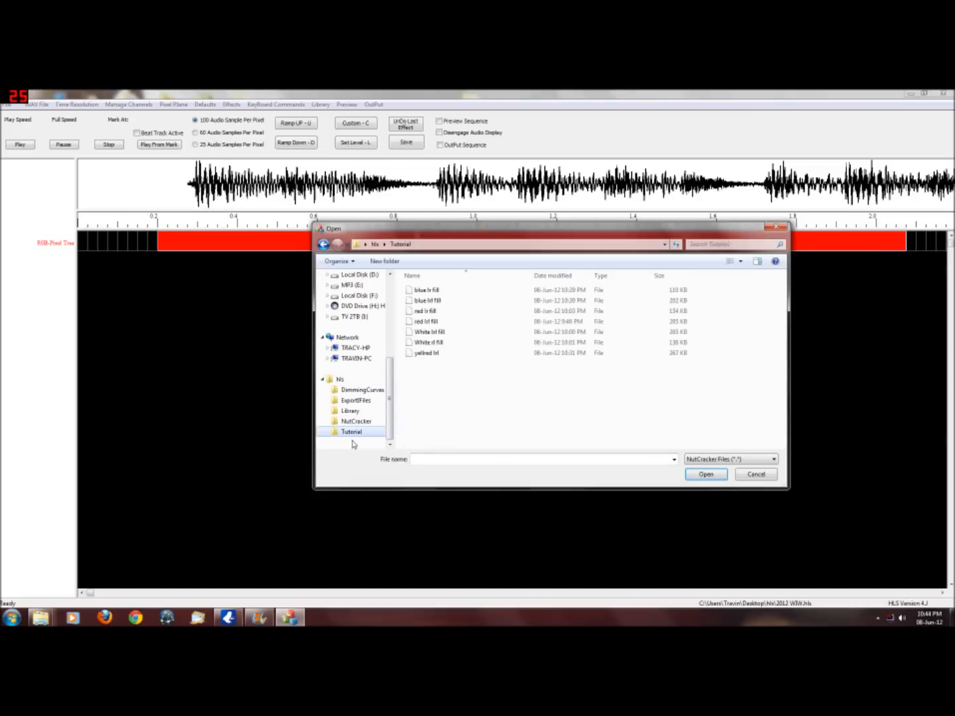
pyautogui.click(426, 310)
pyautogui.click(707, 475)
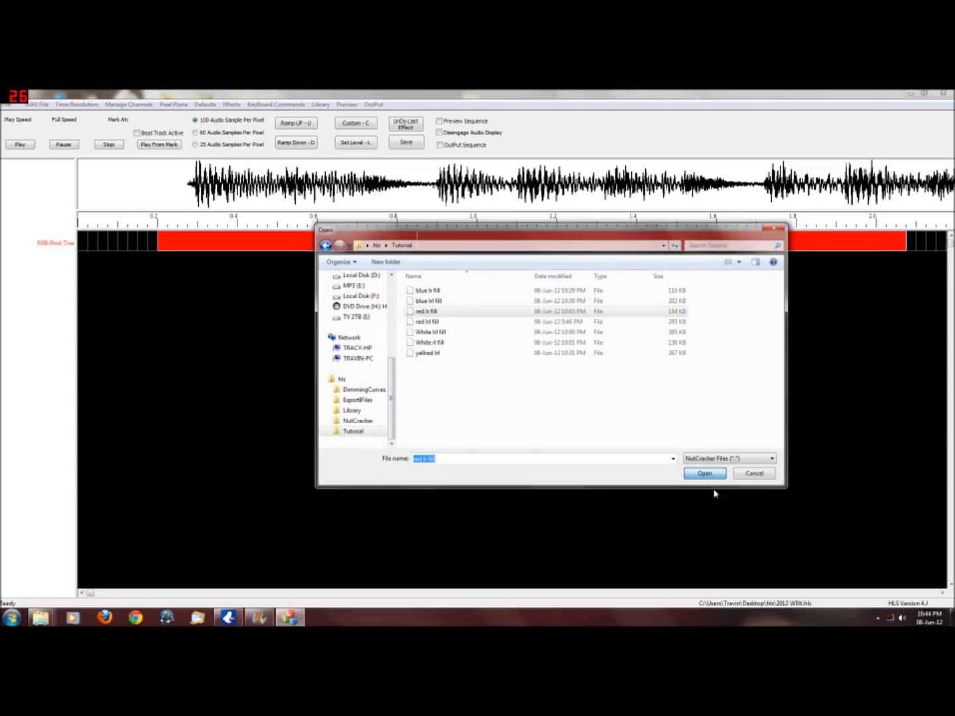
# Step: Add the Tutorial folder's "red lrl fill" panel effect directly after the "red lr fill" block, at about 2.7 s
pyautogui.click(837, 594)
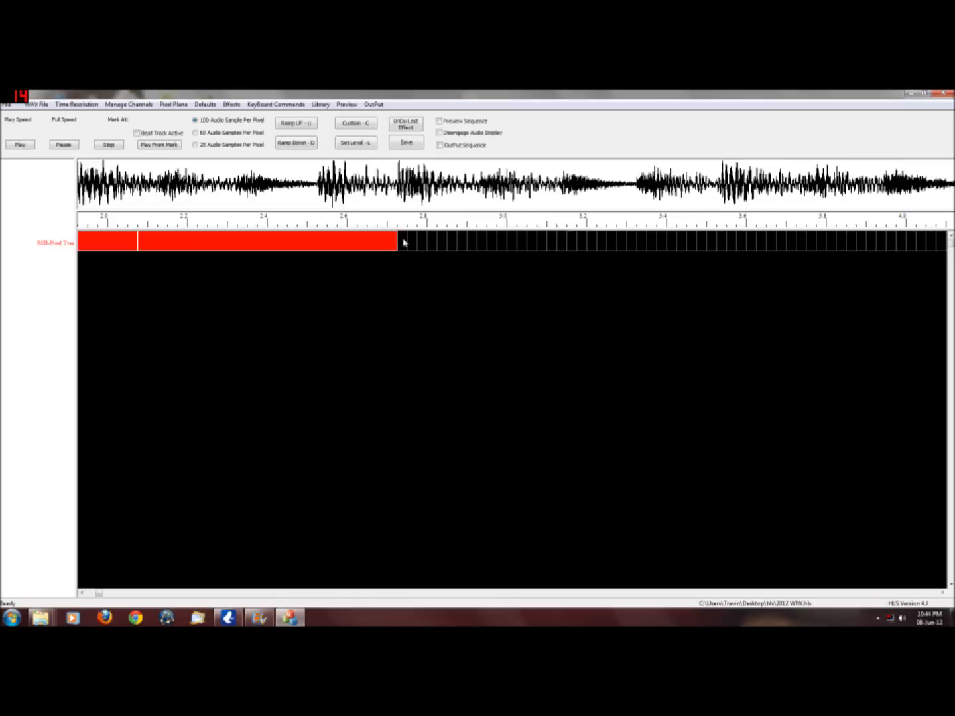
pyautogui.rightClick(403, 242)
pyautogui.click(439, 311)
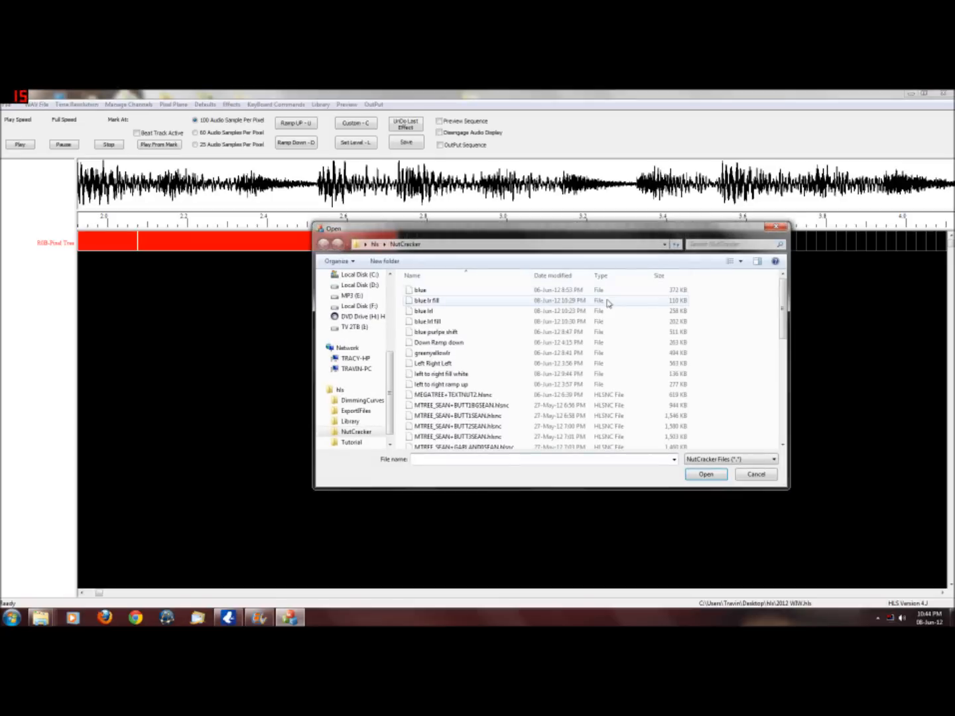
pyautogui.click(351, 442)
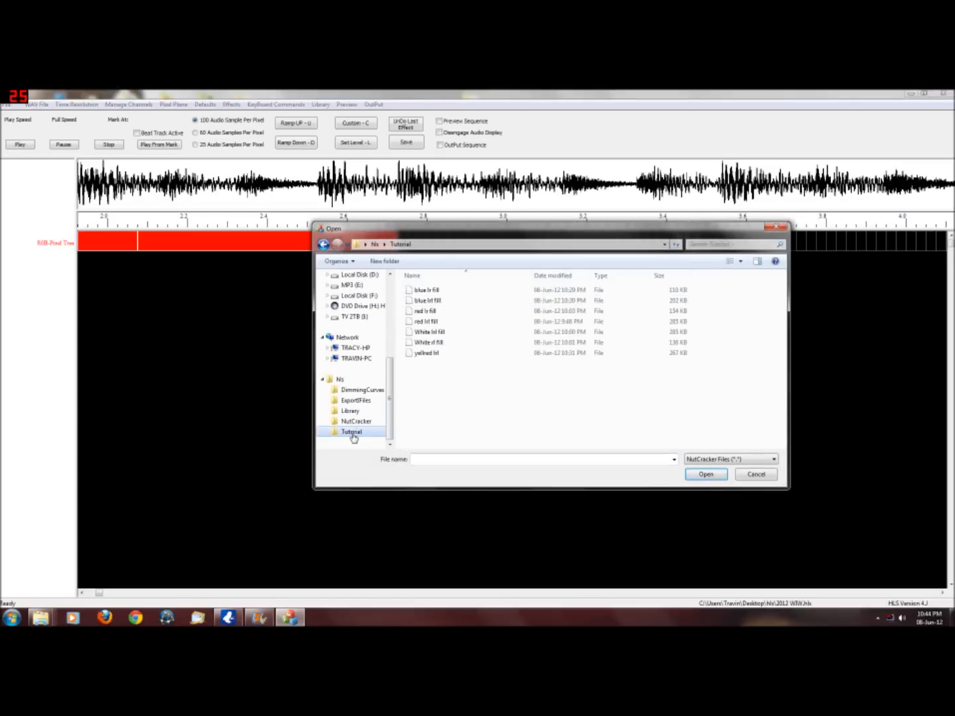
pyautogui.click(435, 321)
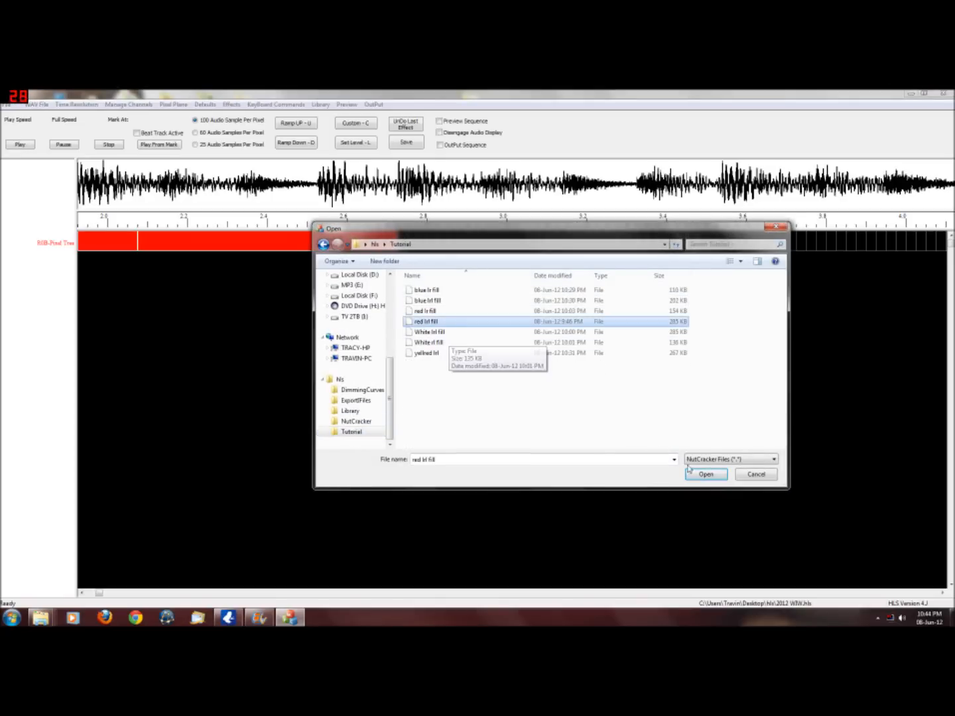
pyautogui.click(715, 474)
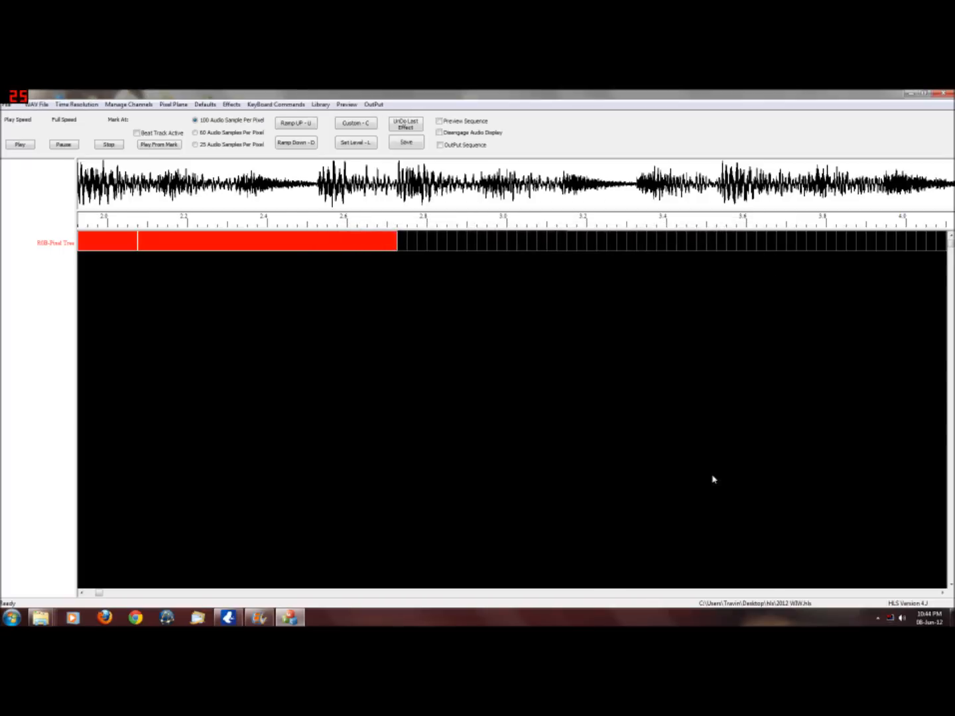
# Step: Add the Tutorial folder's "White lrl fill" panel effect directly after the "red lrl fill" block, at about 3.95 s
pyautogui.rightClick(893, 248)
pyautogui.click(874, 314)
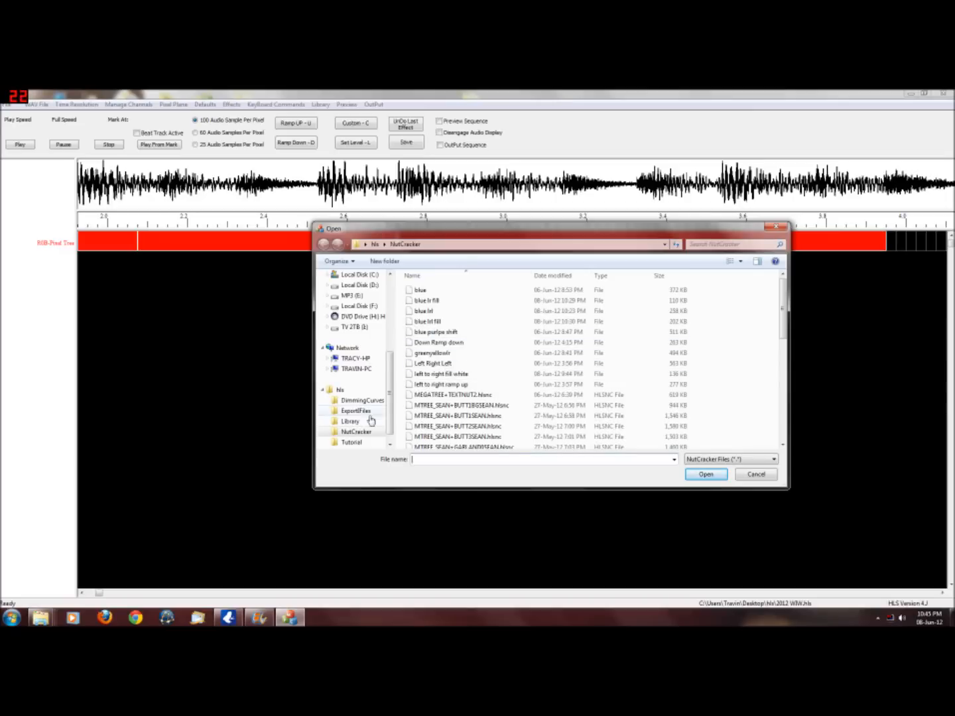
pyautogui.click(352, 443)
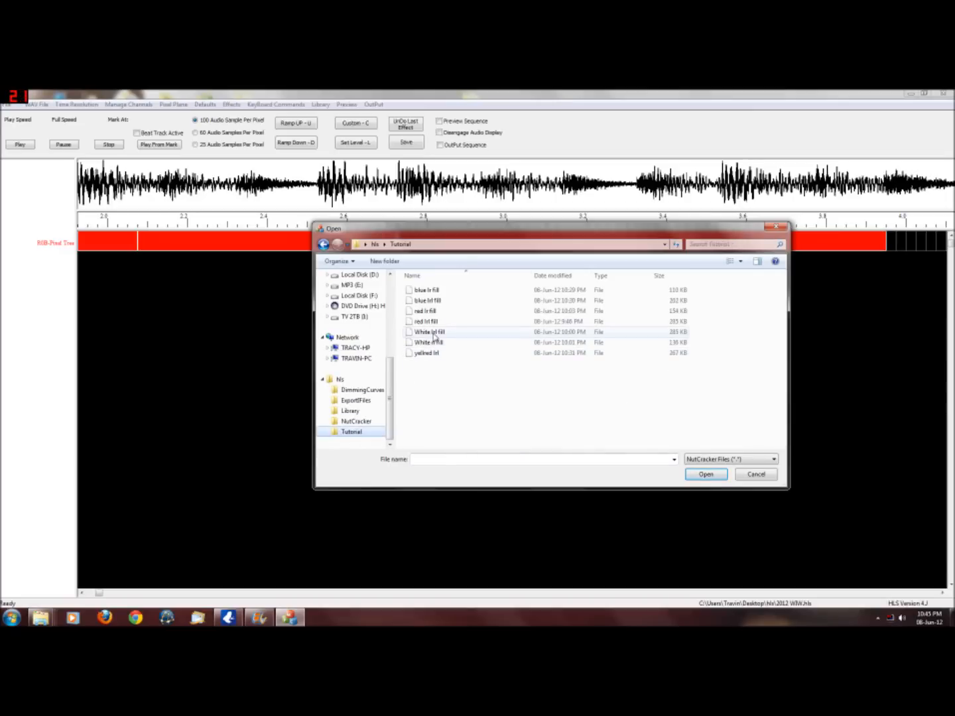
pyautogui.click(435, 333)
pyautogui.click(708, 474)
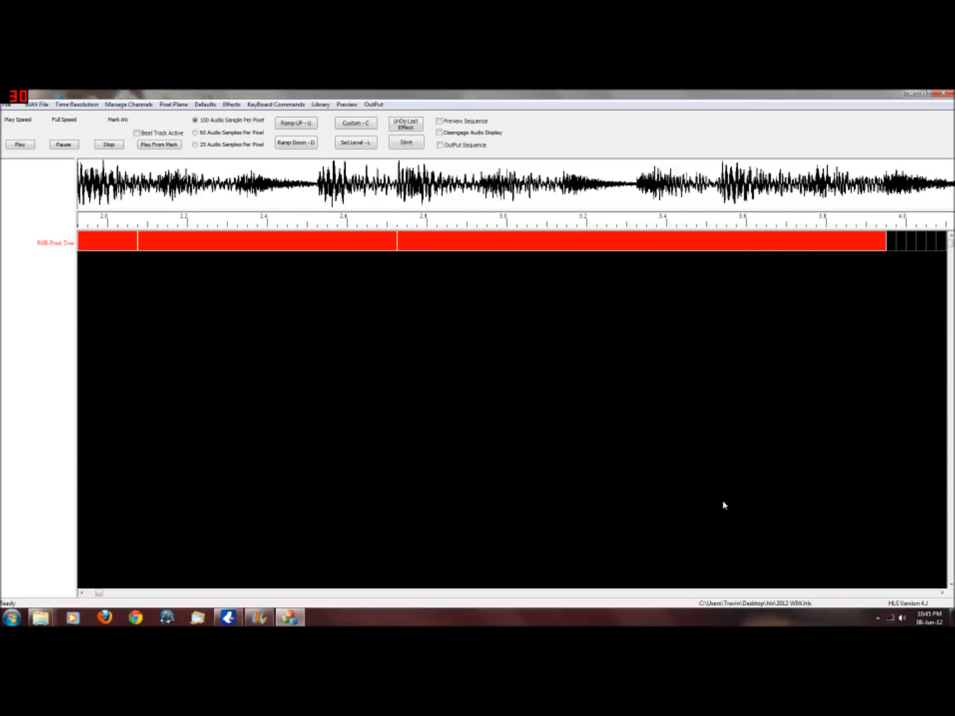
# Step: Add the Tutorial folder's "White rl fill" panel effect directly after the "White lrl fill" block, at about 5.2 s
pyautogui.click(813, 593)
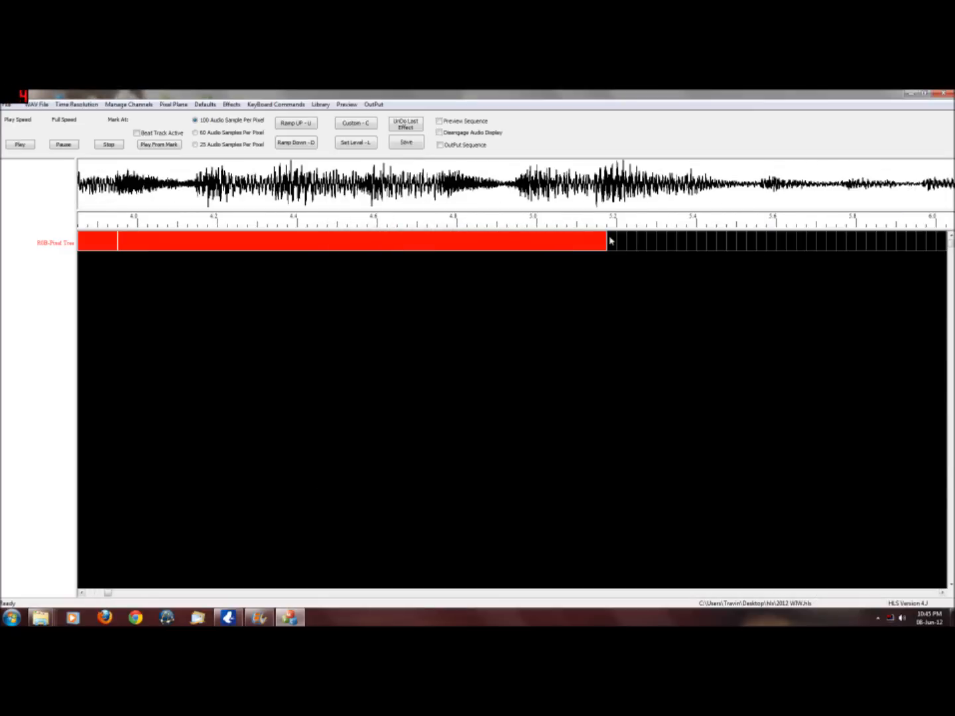
pyautogui.rightClick(617, 242)
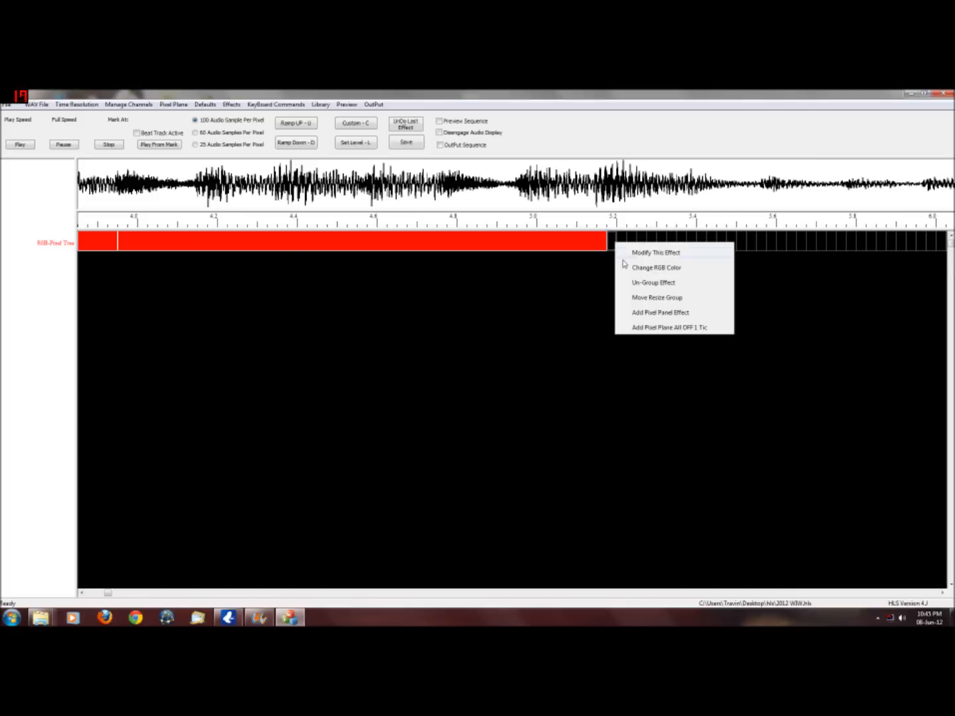
pyautogui.click(660, 313)
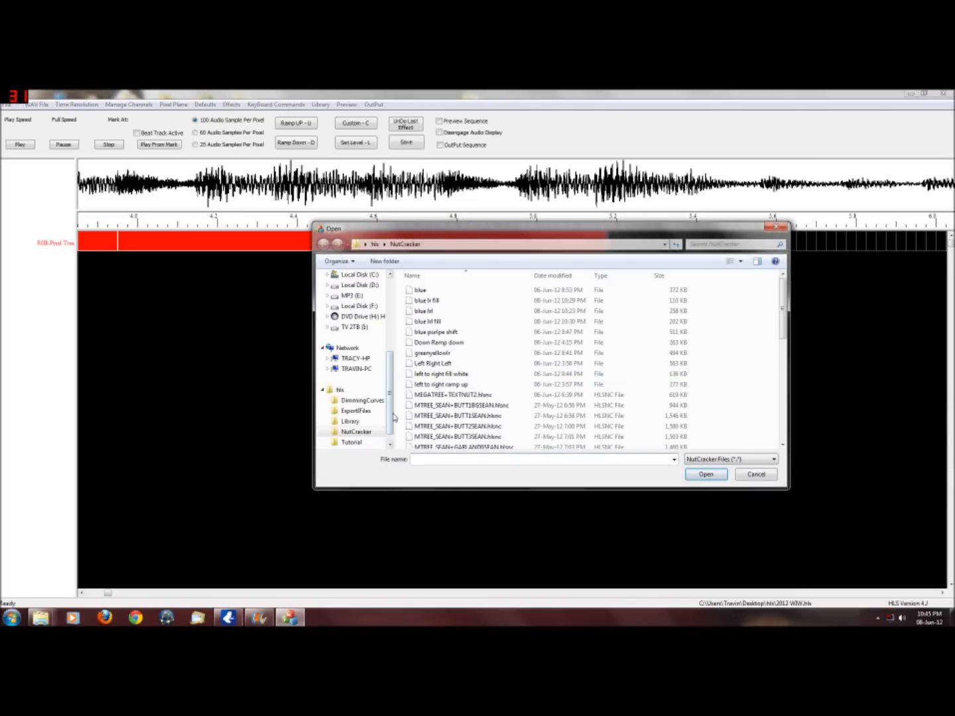
pyautogui.click(359, 443)
pyautogui.click(428, 342)
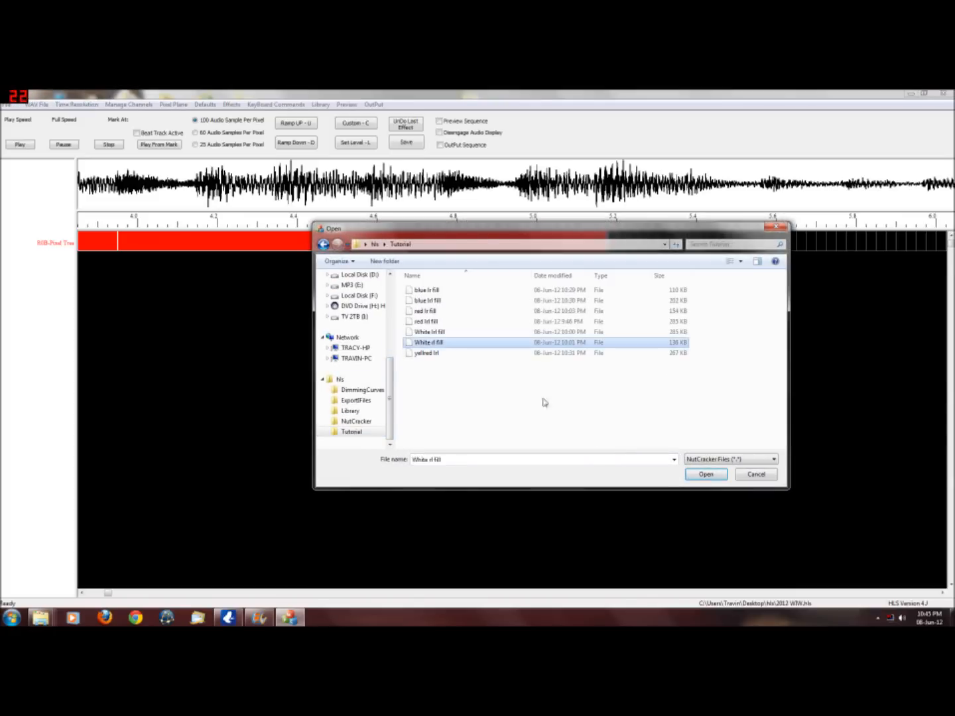
pyautogui.click(704, 474)
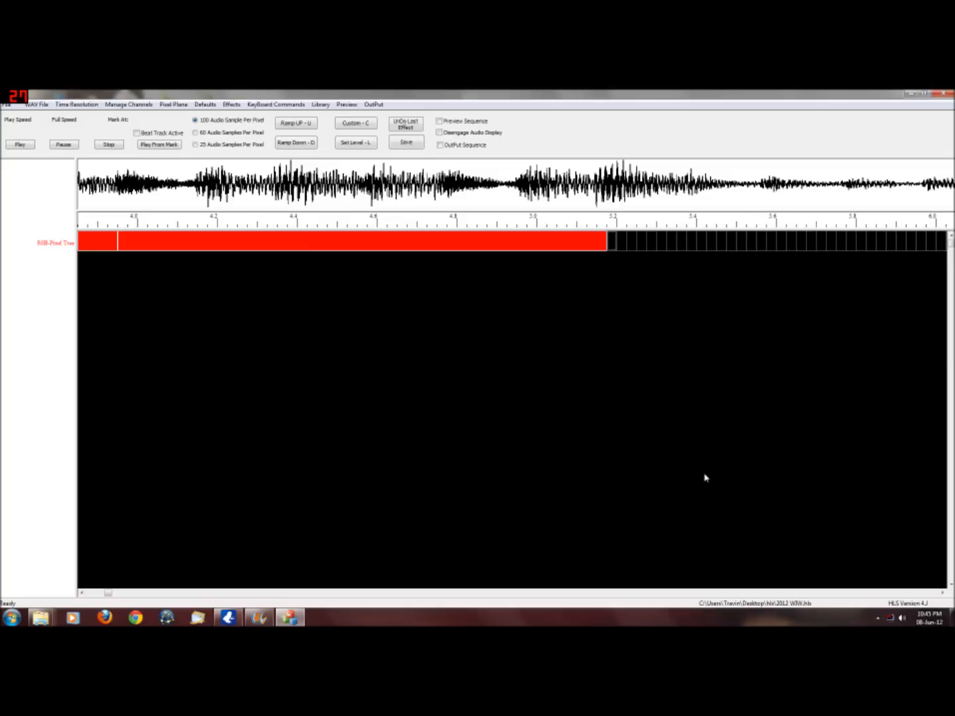
# Step: Add the Tutorial folder's "yellred lrl" panel effect directly after the "White rl fill" block, at about 5.8 s
pyautogui.click(837, 594)
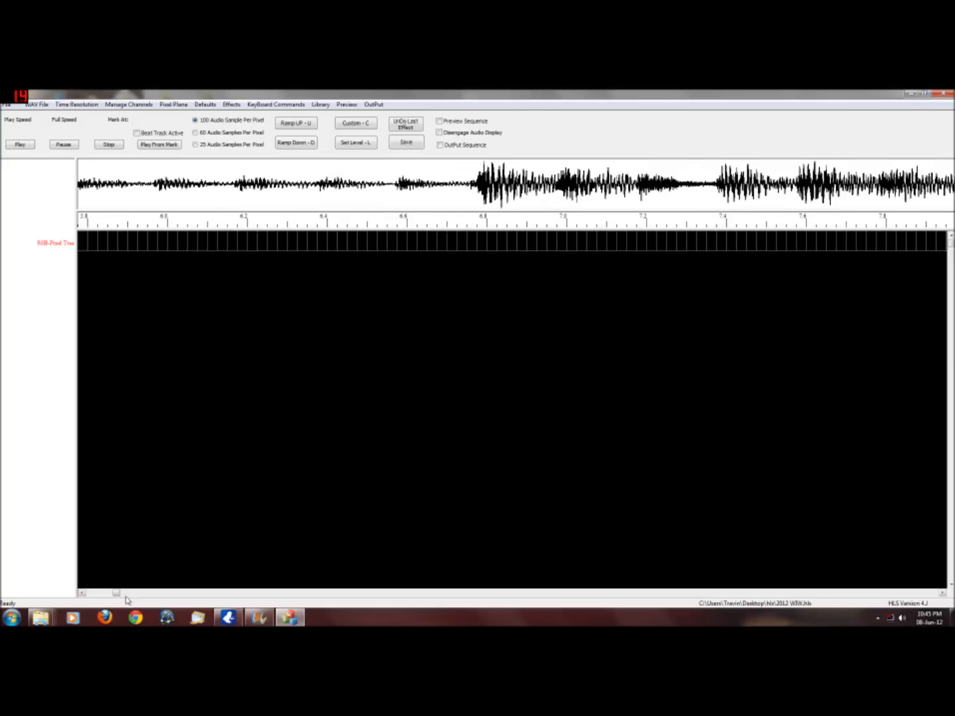
pyautogui.moveTo(115, 595); pyautogui.dragTo(111, 595)
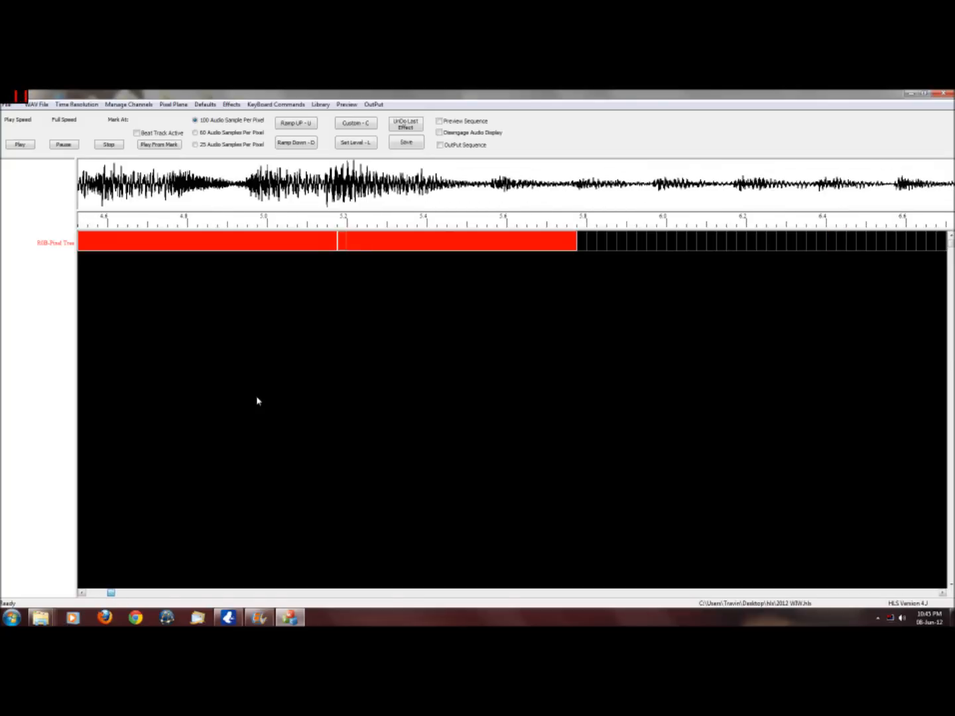
pyautogui.rightClick(584, 246)
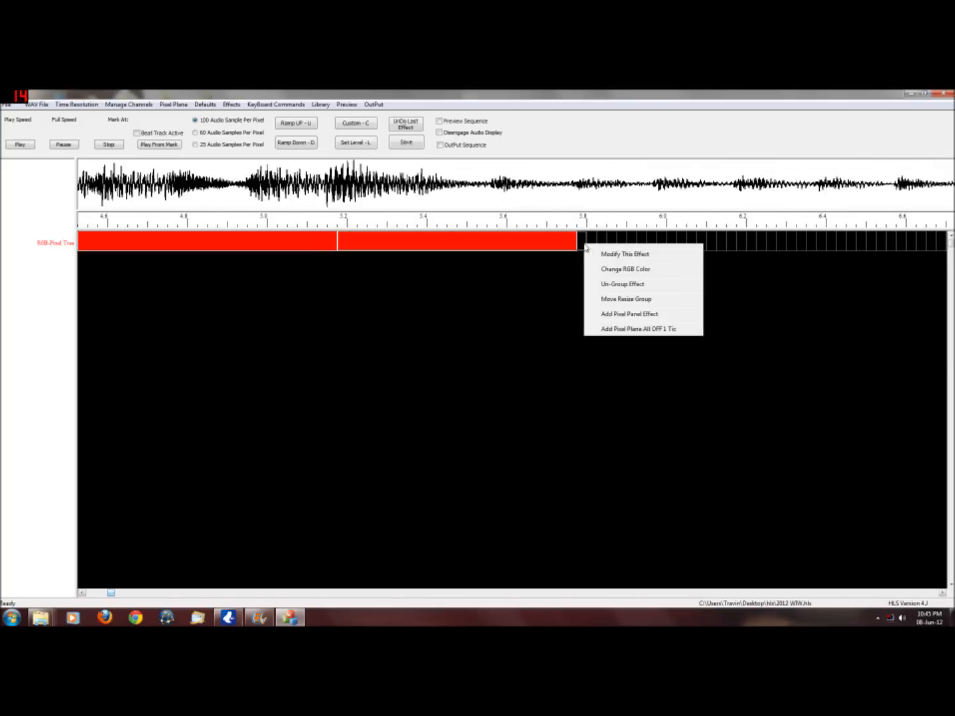
pyautogui.click(627, 313)
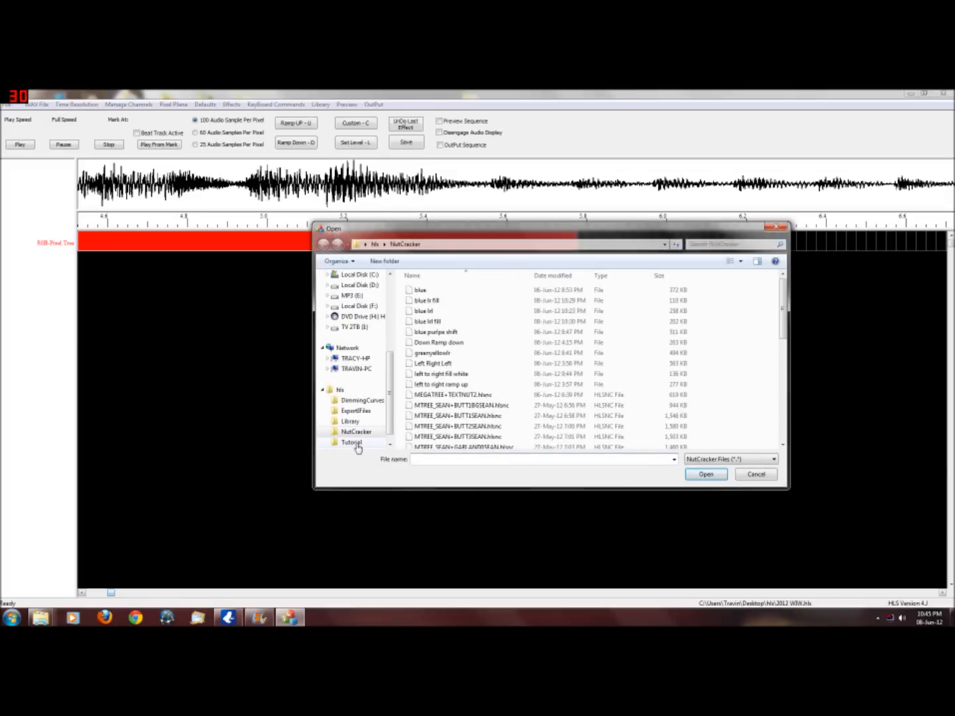
pyautogui.click(355, 442)
pyautogui.click(426, 353)
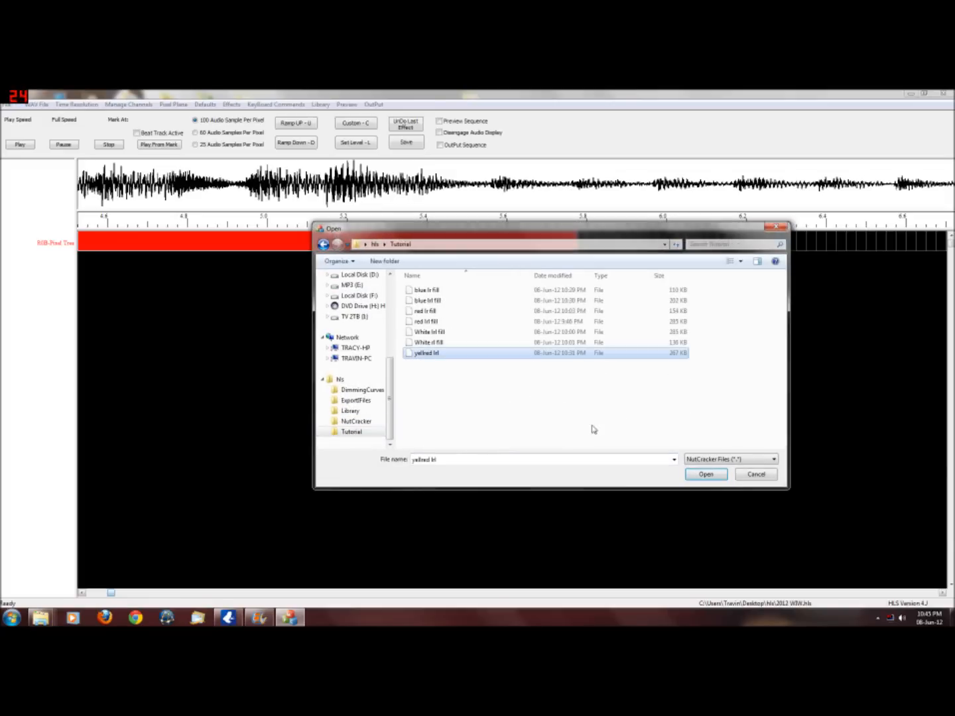
pyautogui.click(706, 474)
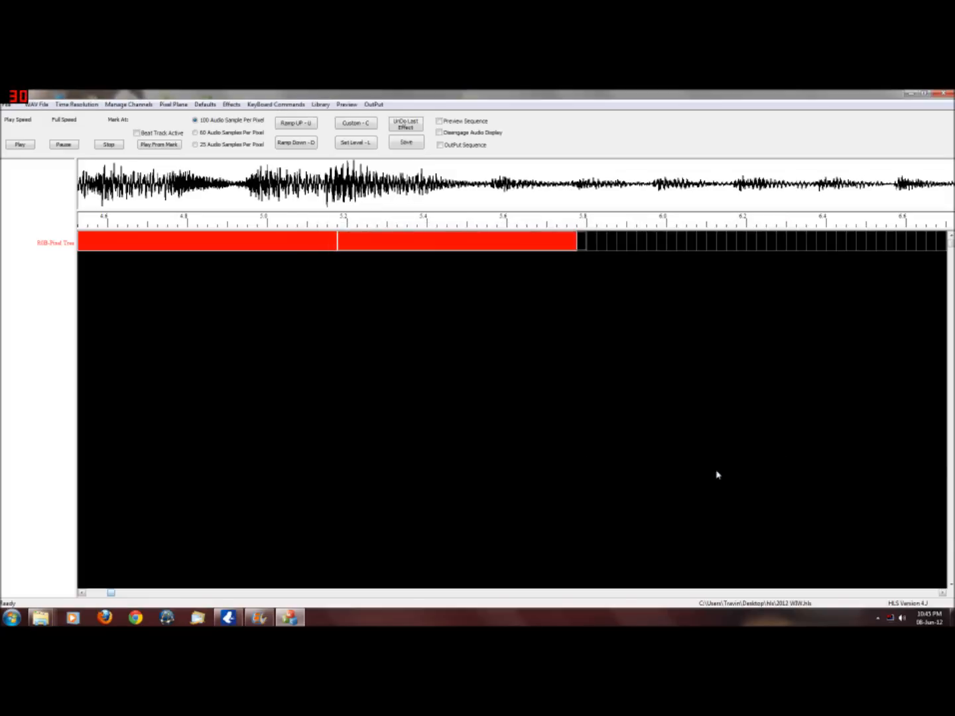
# Step: Add a second "yellred lrl" panel effect from the Tutorial folder directly after the first one, at about 7.0 s
pyautogui.click(810, 594)
pyautogui.rightClick(300, 241)
pyautogui.click(381, 315)
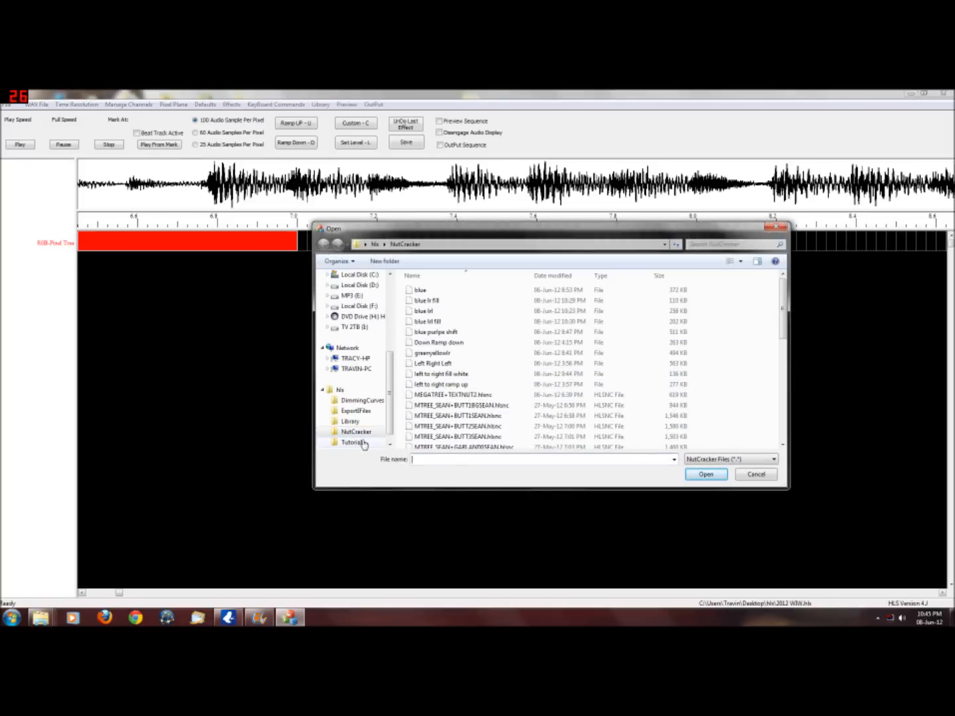
pyautogui.click(351, 442)
pyautogui.click(427, 353)
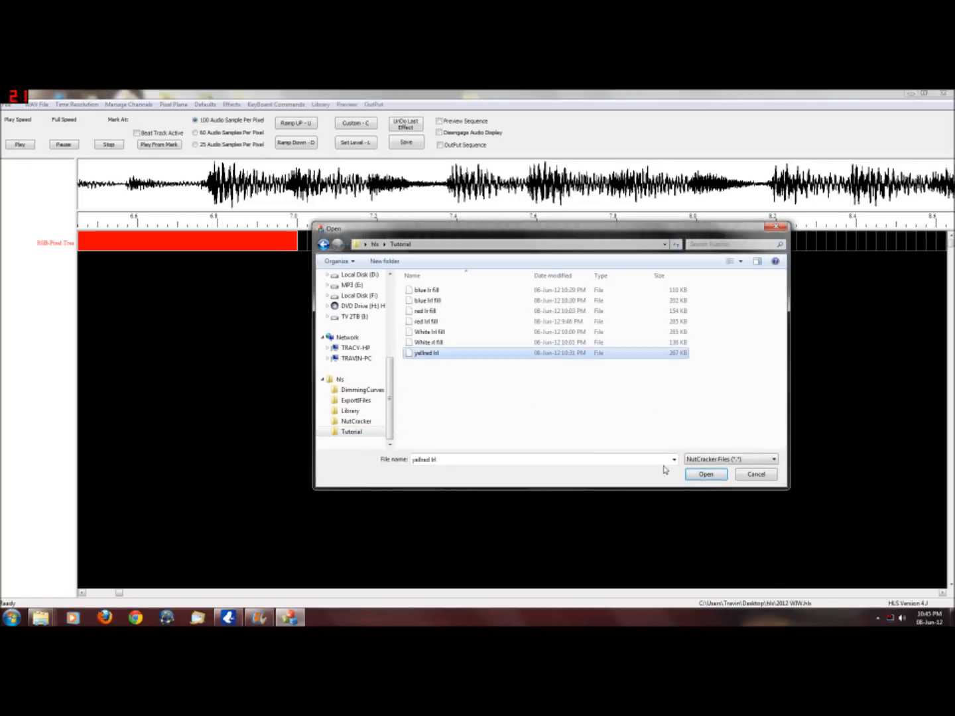
pyautogui.click(707, 475)
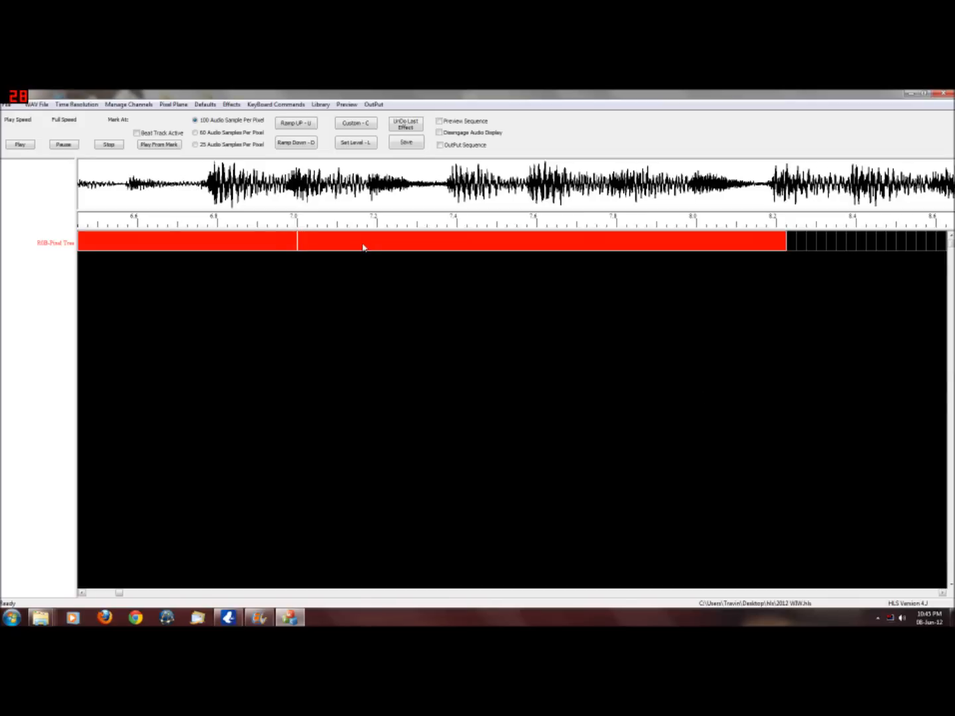
# Step: Set the second "yellred lrl" effect, starting at about 7.0 s on the pixel tree row, to Third Speed
pyautogui.rightClick(782, 243)
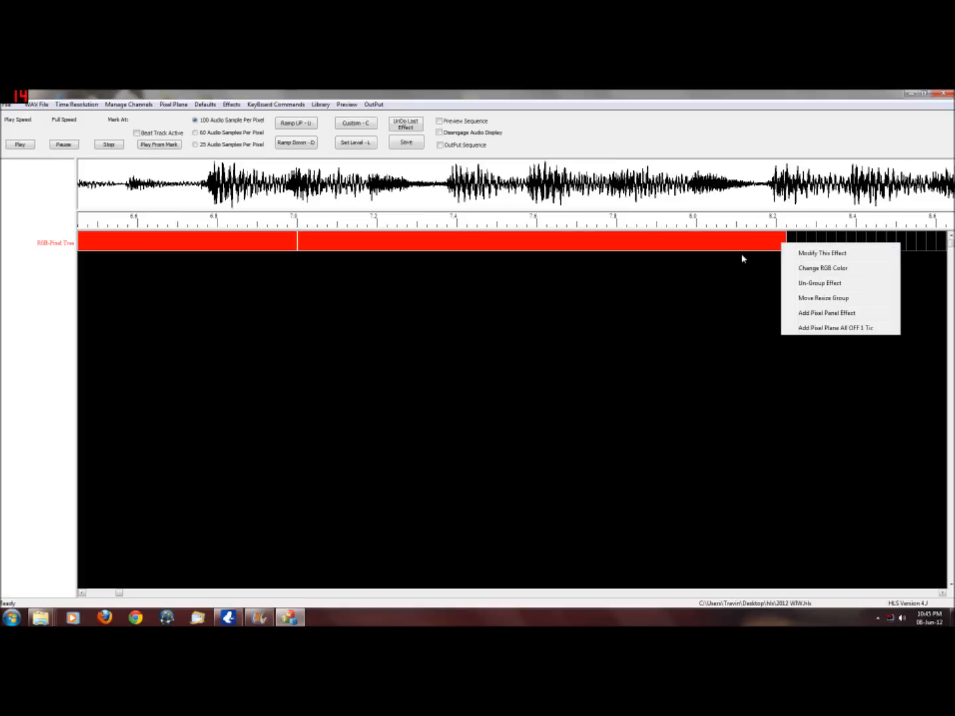
pyautogui.click(583, 283)
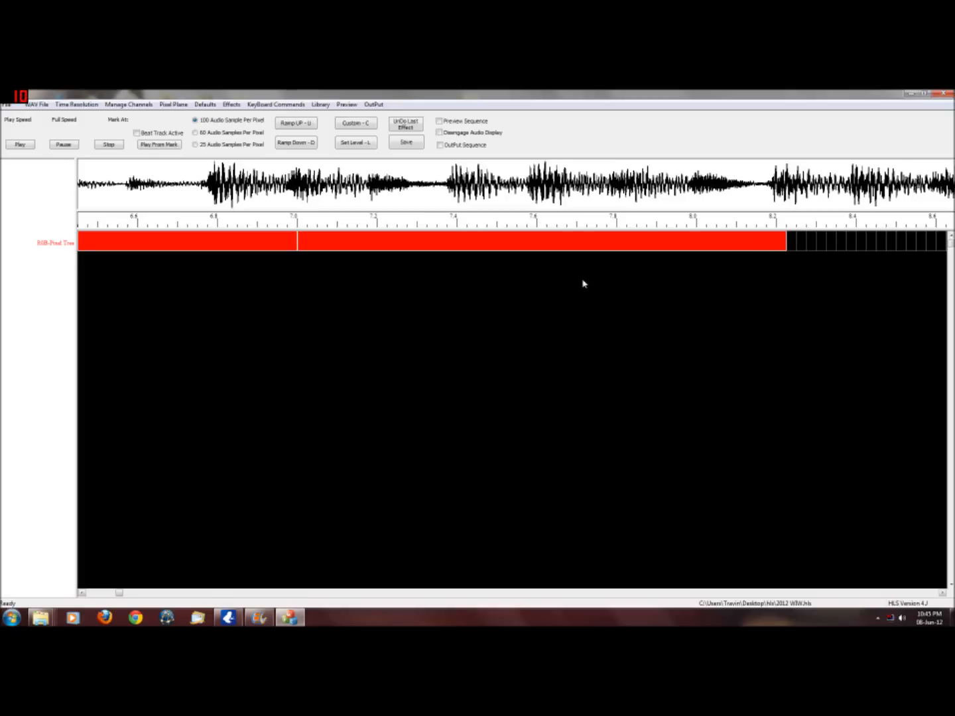
pyautogui.rightClick(782, 243)
pyautogui.click(818, 254)
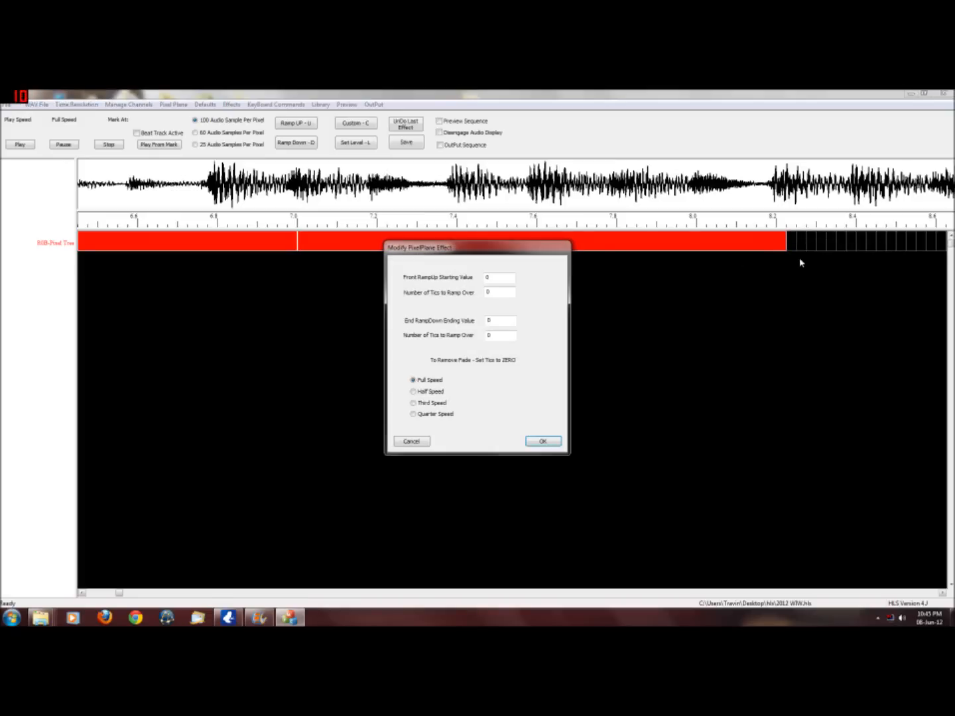
pyautogui.click(414, 402)
pyautogui.click(543, 441)
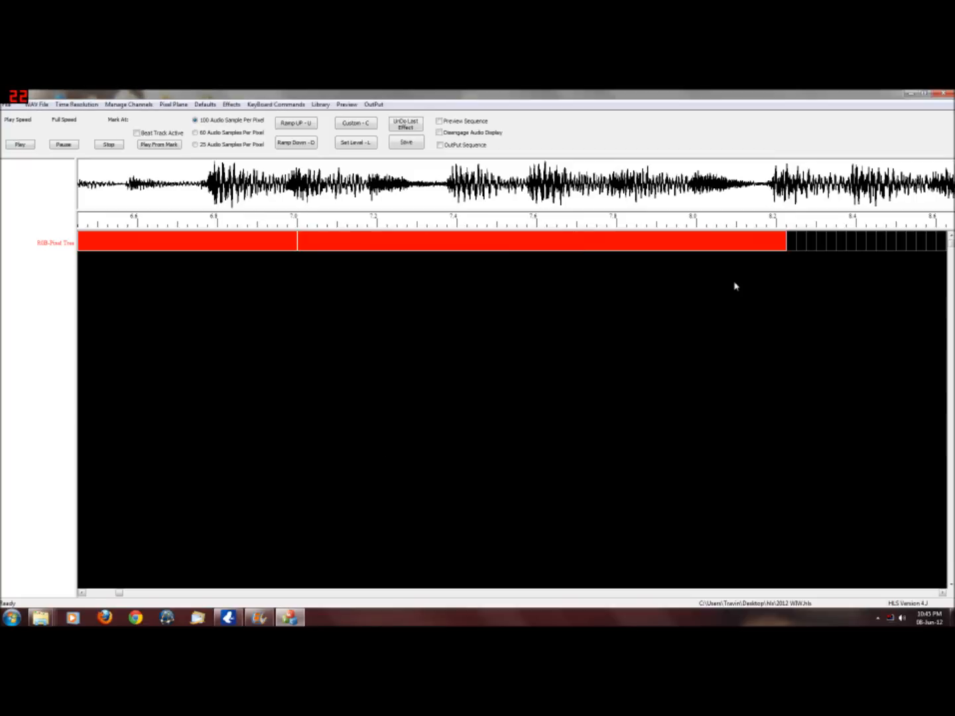
# Step: Lengthen the second "yellred lrl" block so that it ends at about 8.6 s
pyautogui.press('Right')
pyautogui.press('Left')
pyautogui.press('Left')
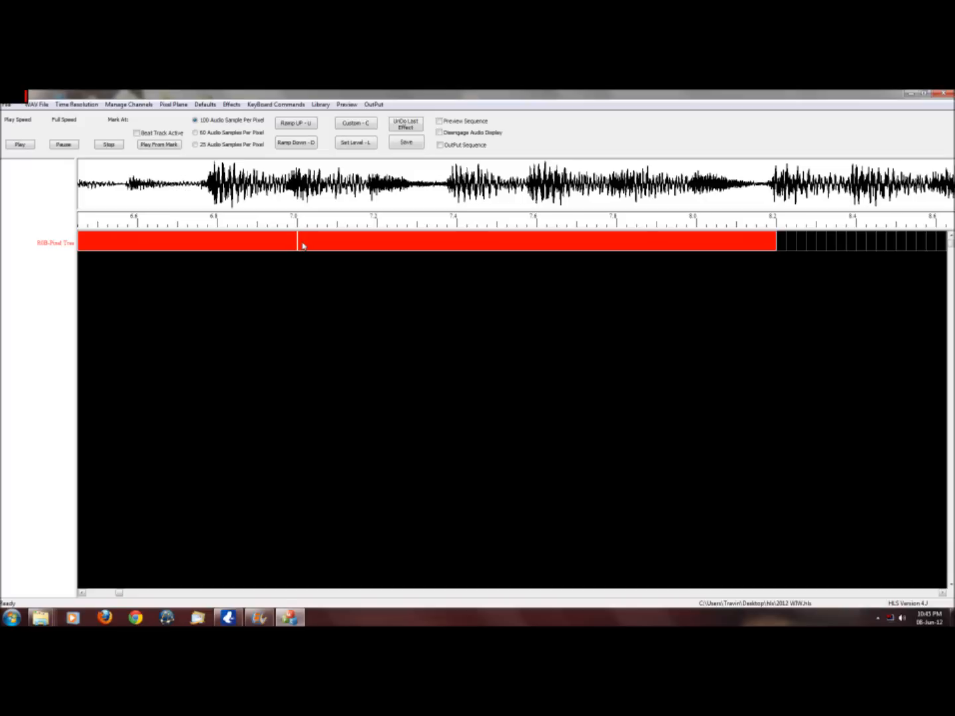
pyautogui.press('Right')
pyautogui.moveTo(773, 248); pyautogui.dragTo(835, 246)
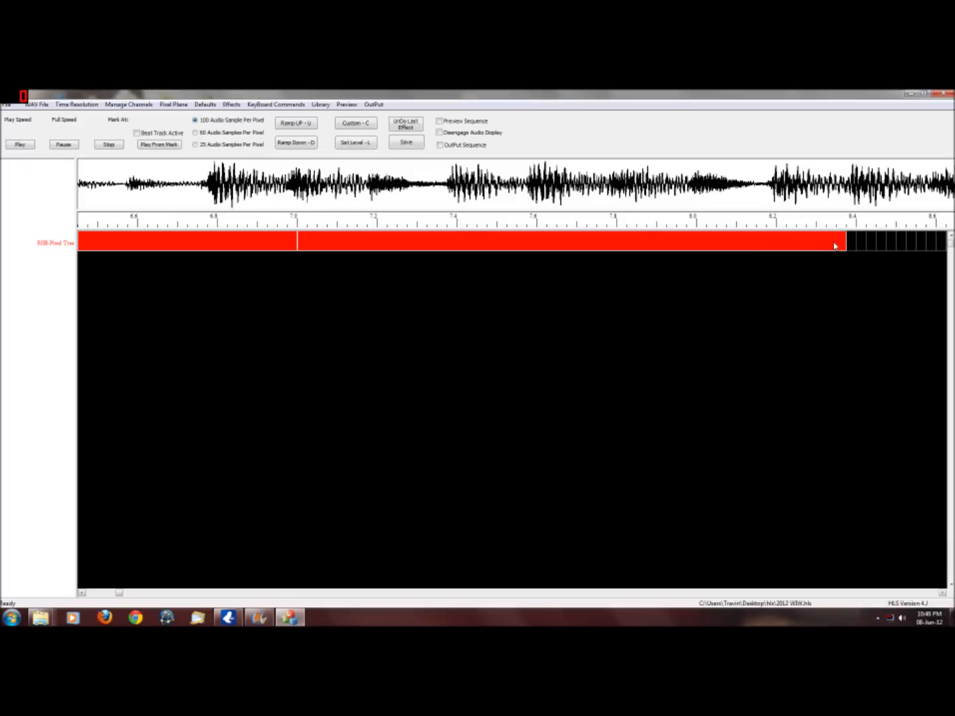
pyautogui.press('Left')
pyautogui.moveTo(902, 246); pyautogui.dragTo(924, 244)
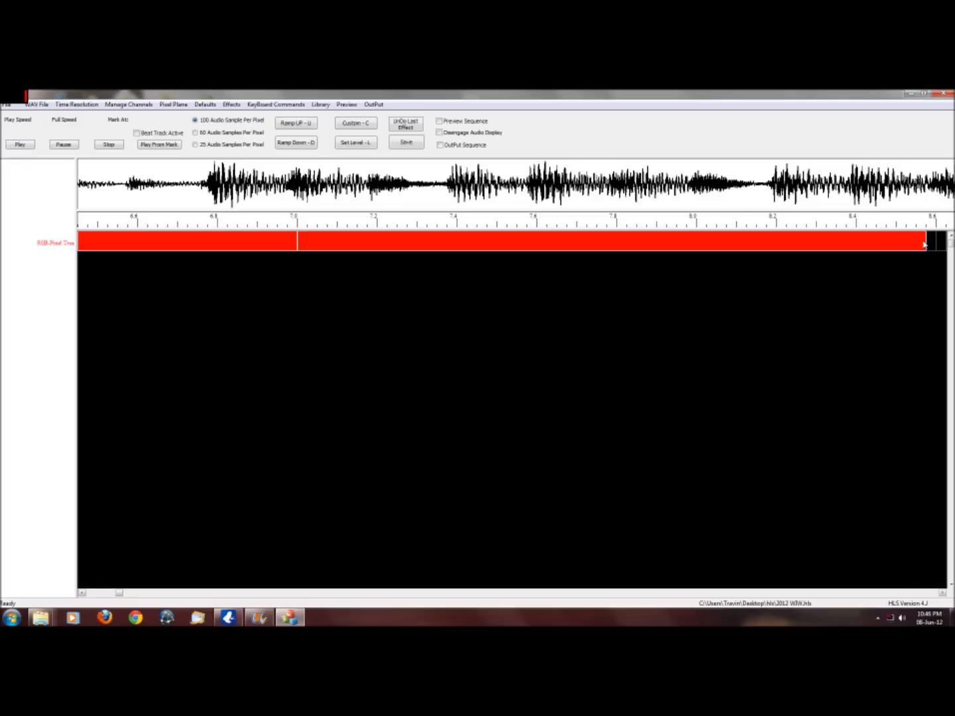
# Step: Extend the end of the second "yellred lrl" block past 9.2 s to about 10.35 s
pyautogui.click(942, 593)
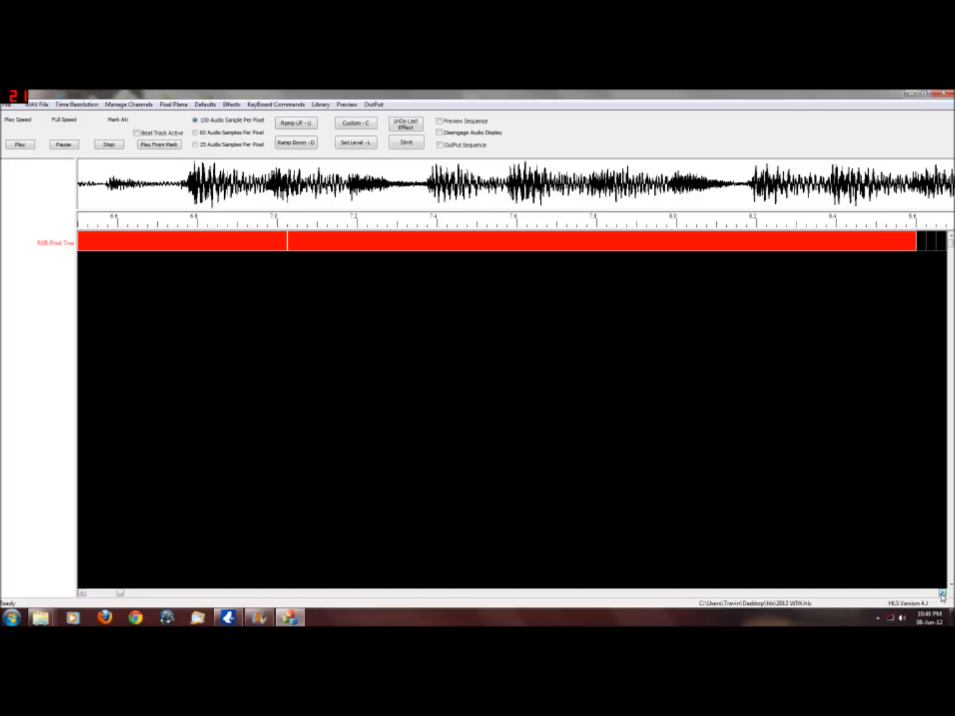
pyautogui.click(943, 593)
pyautogui.click(942, 594)
pyautogui.click(942, 594)
pyautogui.click(942, 593)
pyautogui.click(943, 594)
pyautogui.click(943, 593)
pyautogui.click(942, 594)
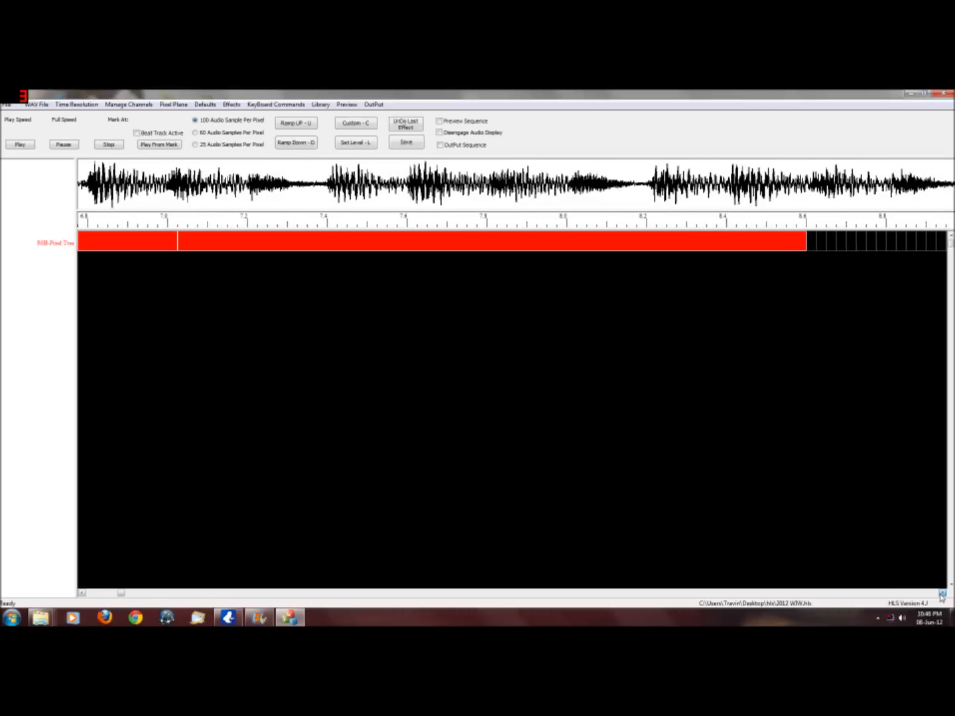
pyautogui.click(942, 594)
pyautogui.click(943, 594)
pyautogui.click(942, 594)
pyautogui.click(942, 593)
pyautogui.click(942, 594)
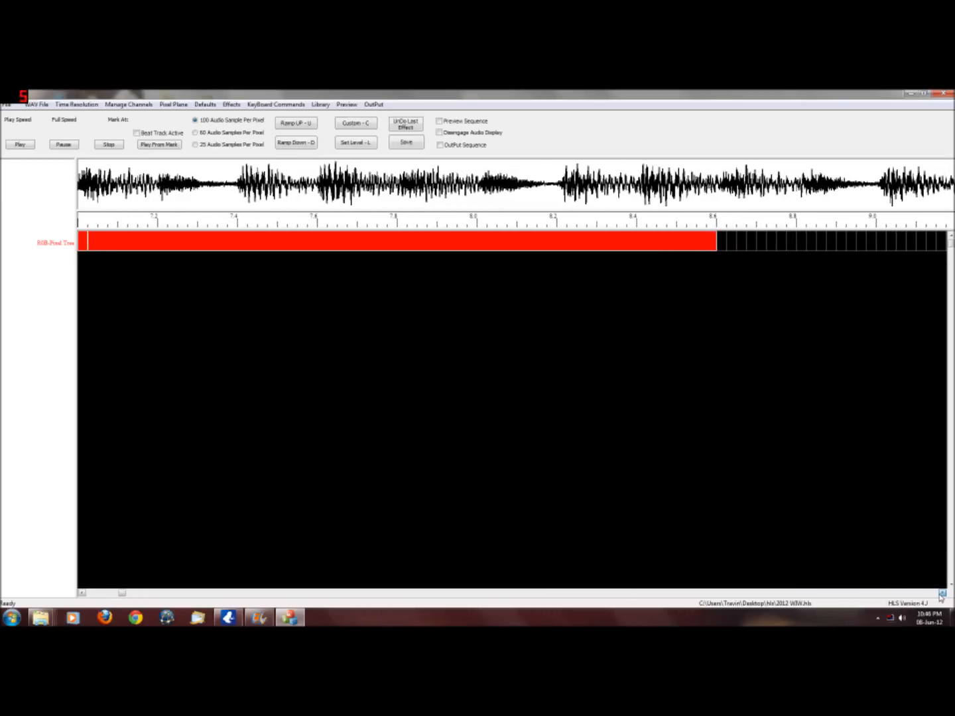
pyautogui.click(942, 594)
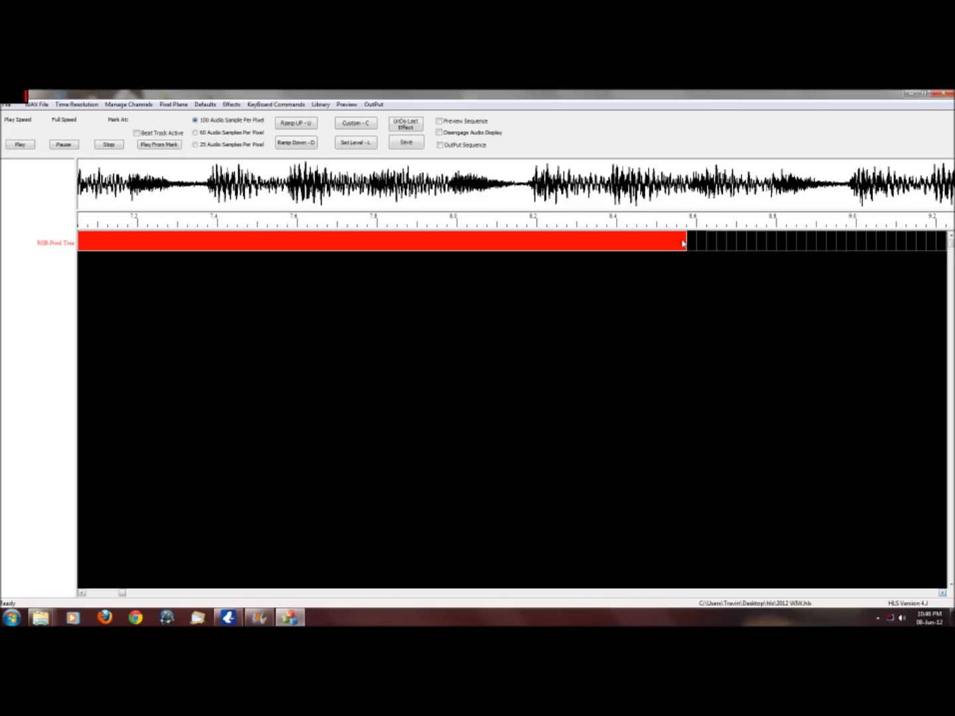
pyautogui.moveTo(683, 243); pyautogui.dragTo(932, 245)
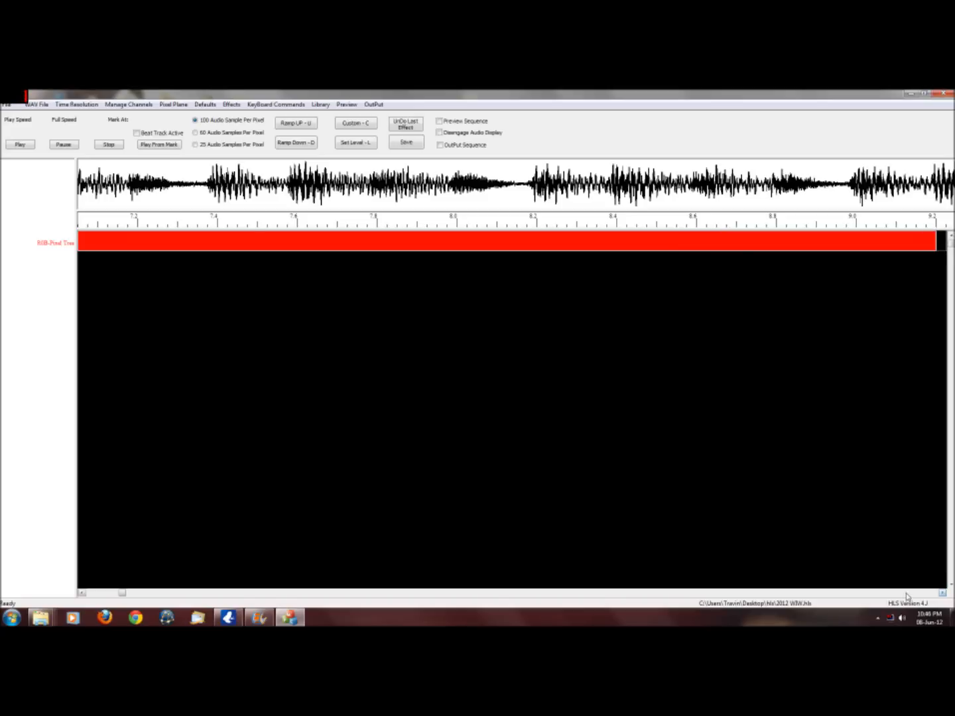
pyautogui.click(910, 593)
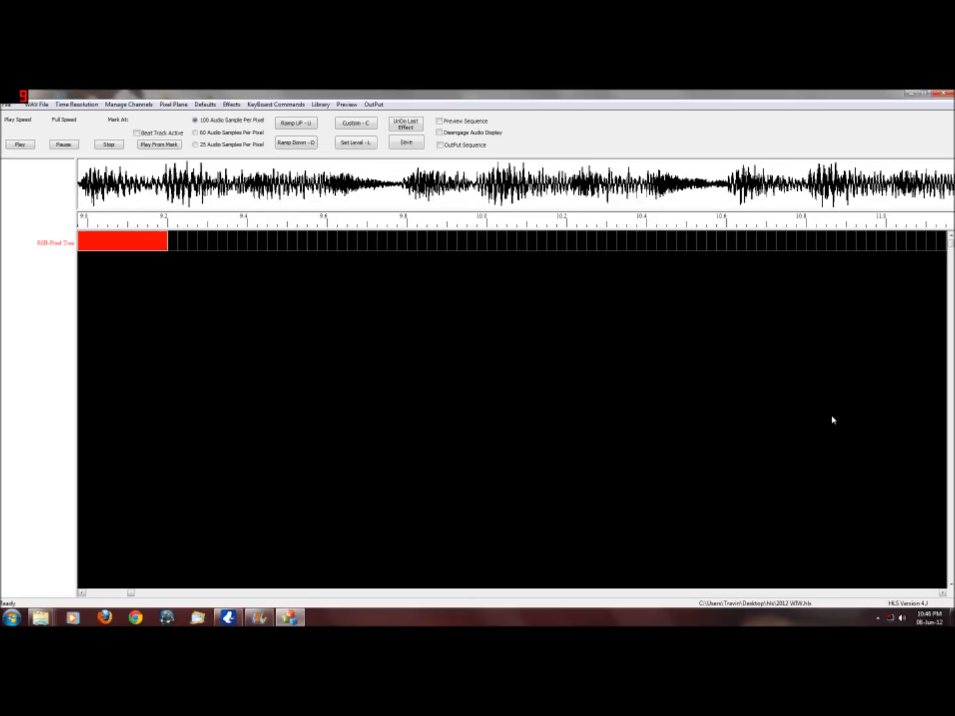
pyautogui.moveTo(172, 243); pyautogui.dragTo(625, 243)
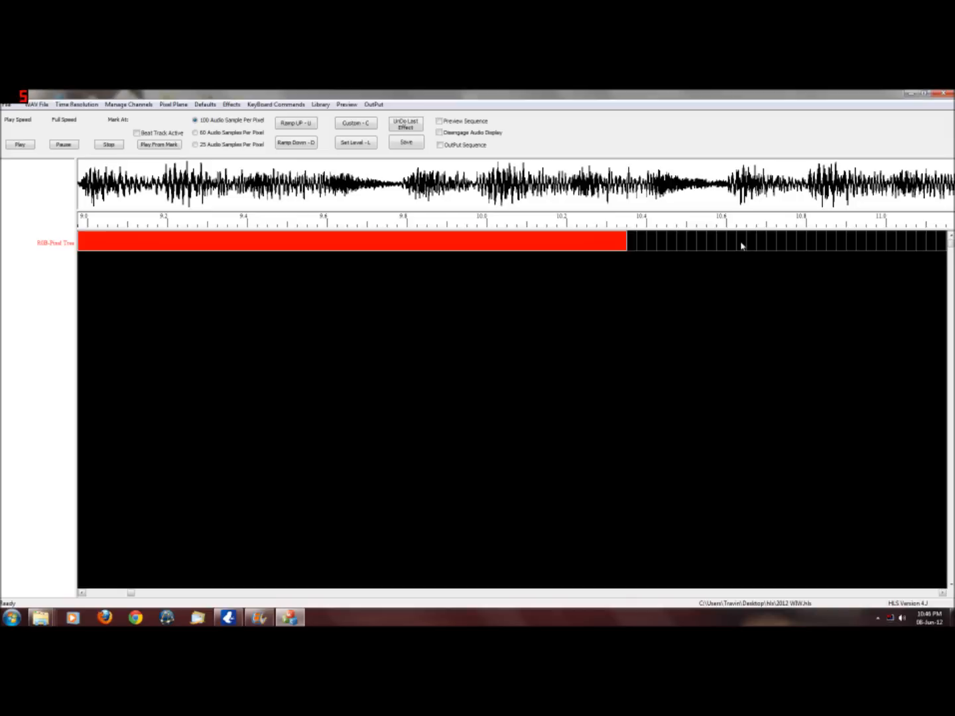